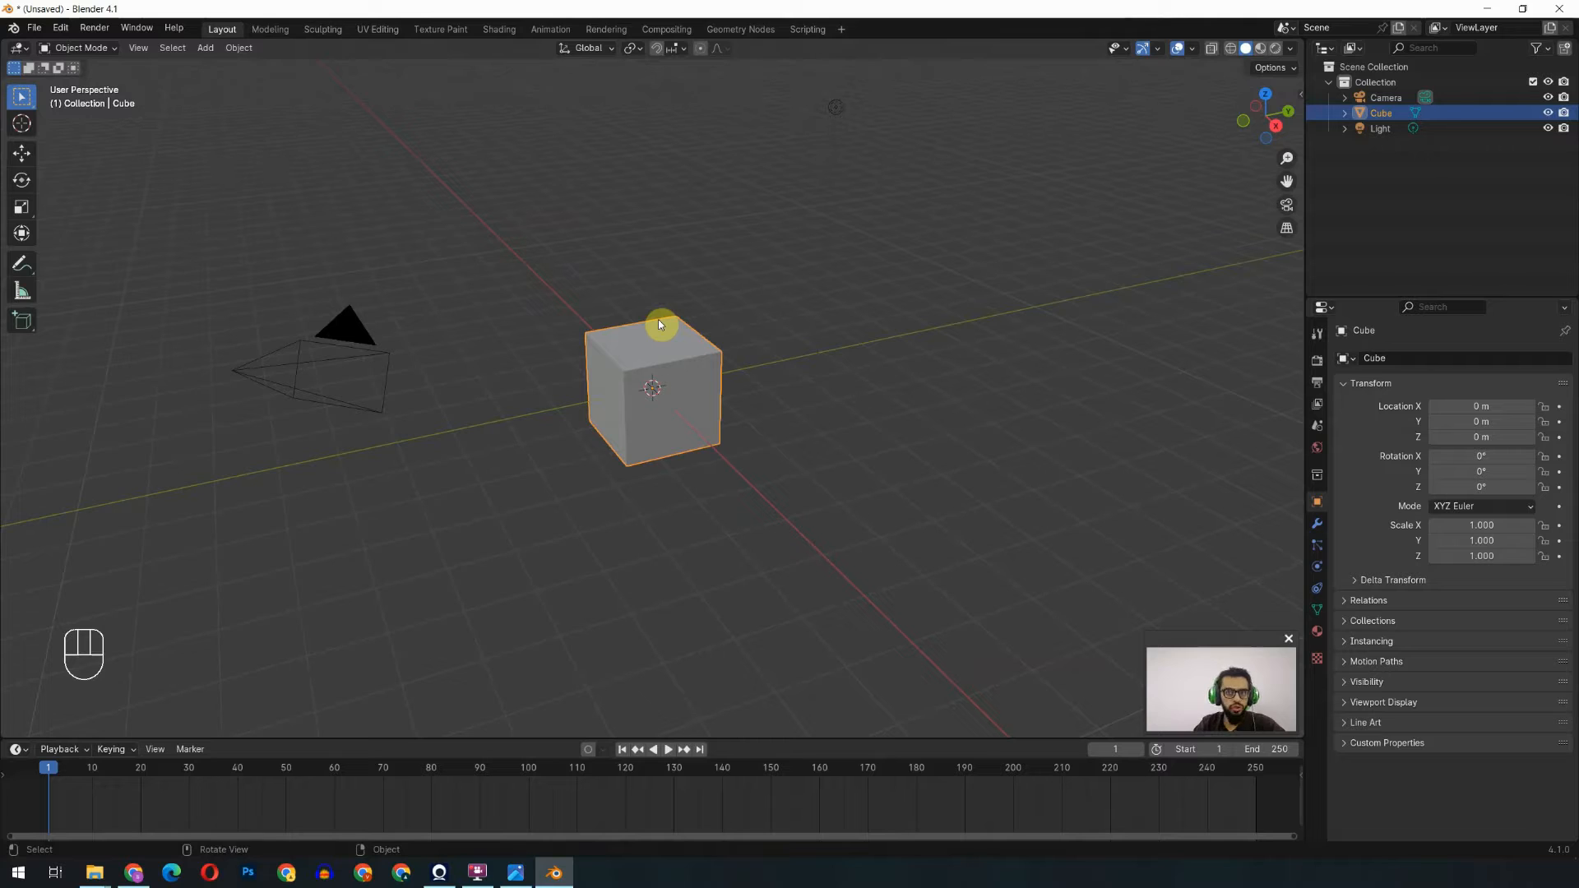
Insert a keyframe for the cube's location, rotation and scale at frame 1.
key("k")
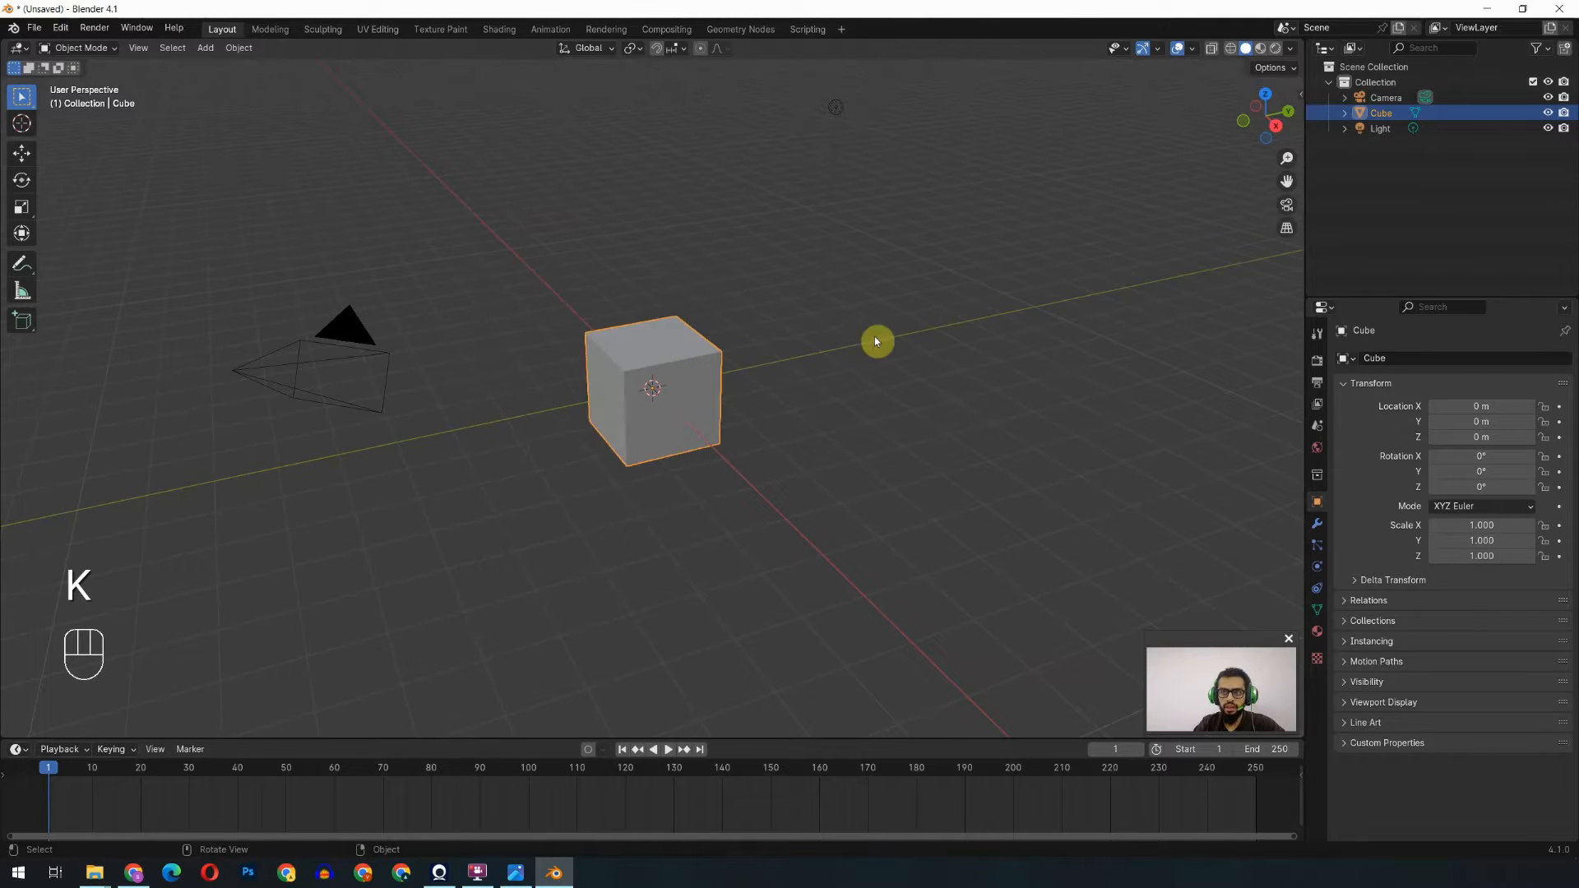
key("i")
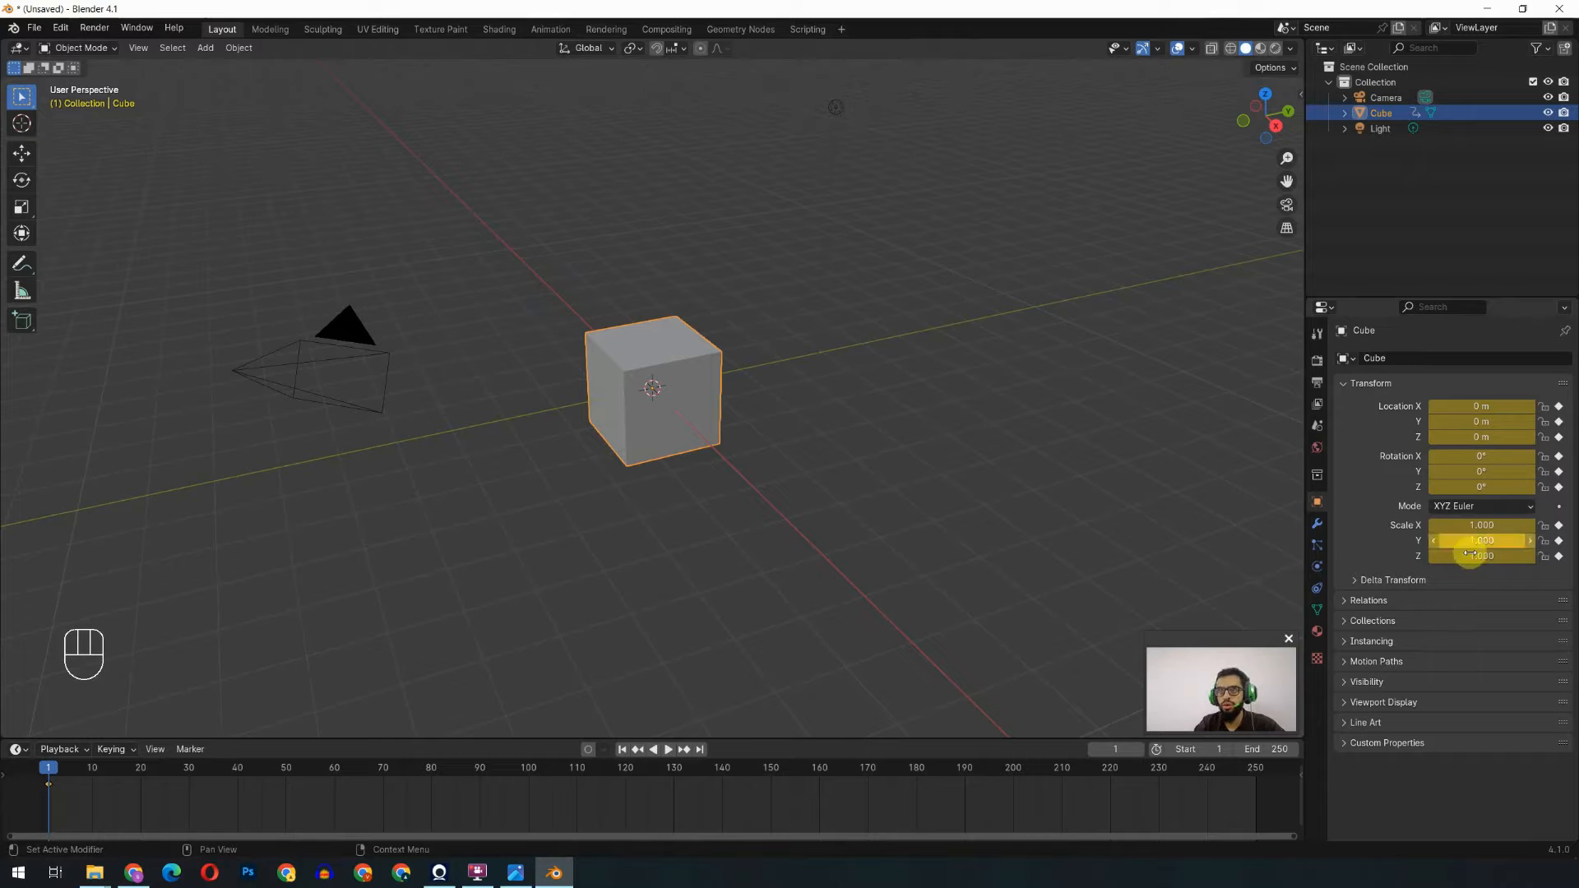
Restrict the default key channels to Scale only in the animation preferences and close the preferences.
left_click(88, 30)
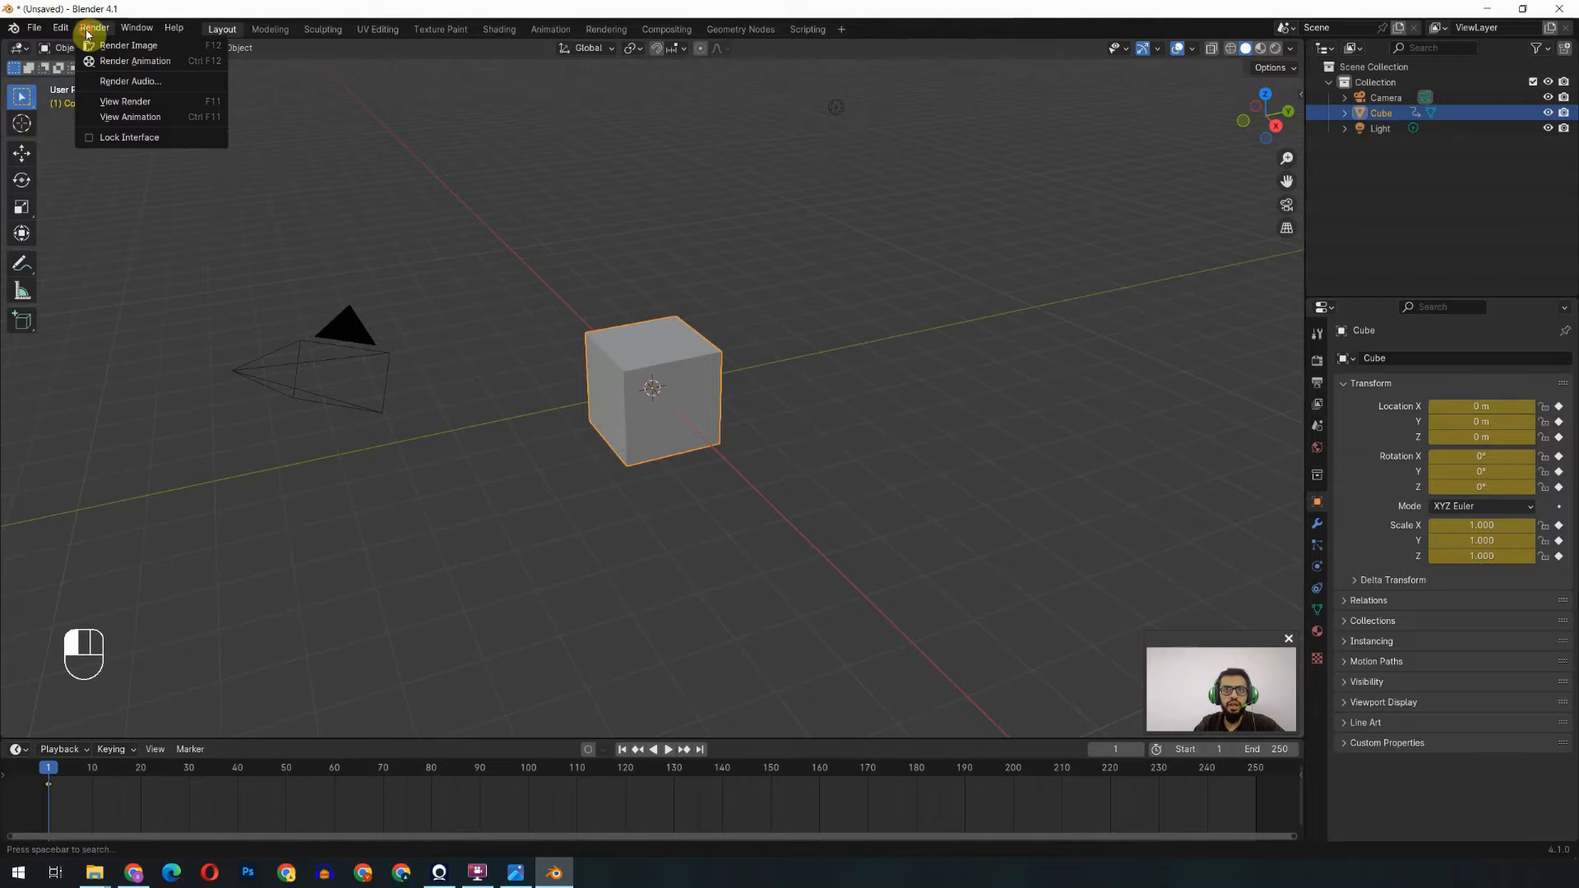
mouse_move(61, 28)
left_click(84, 224)
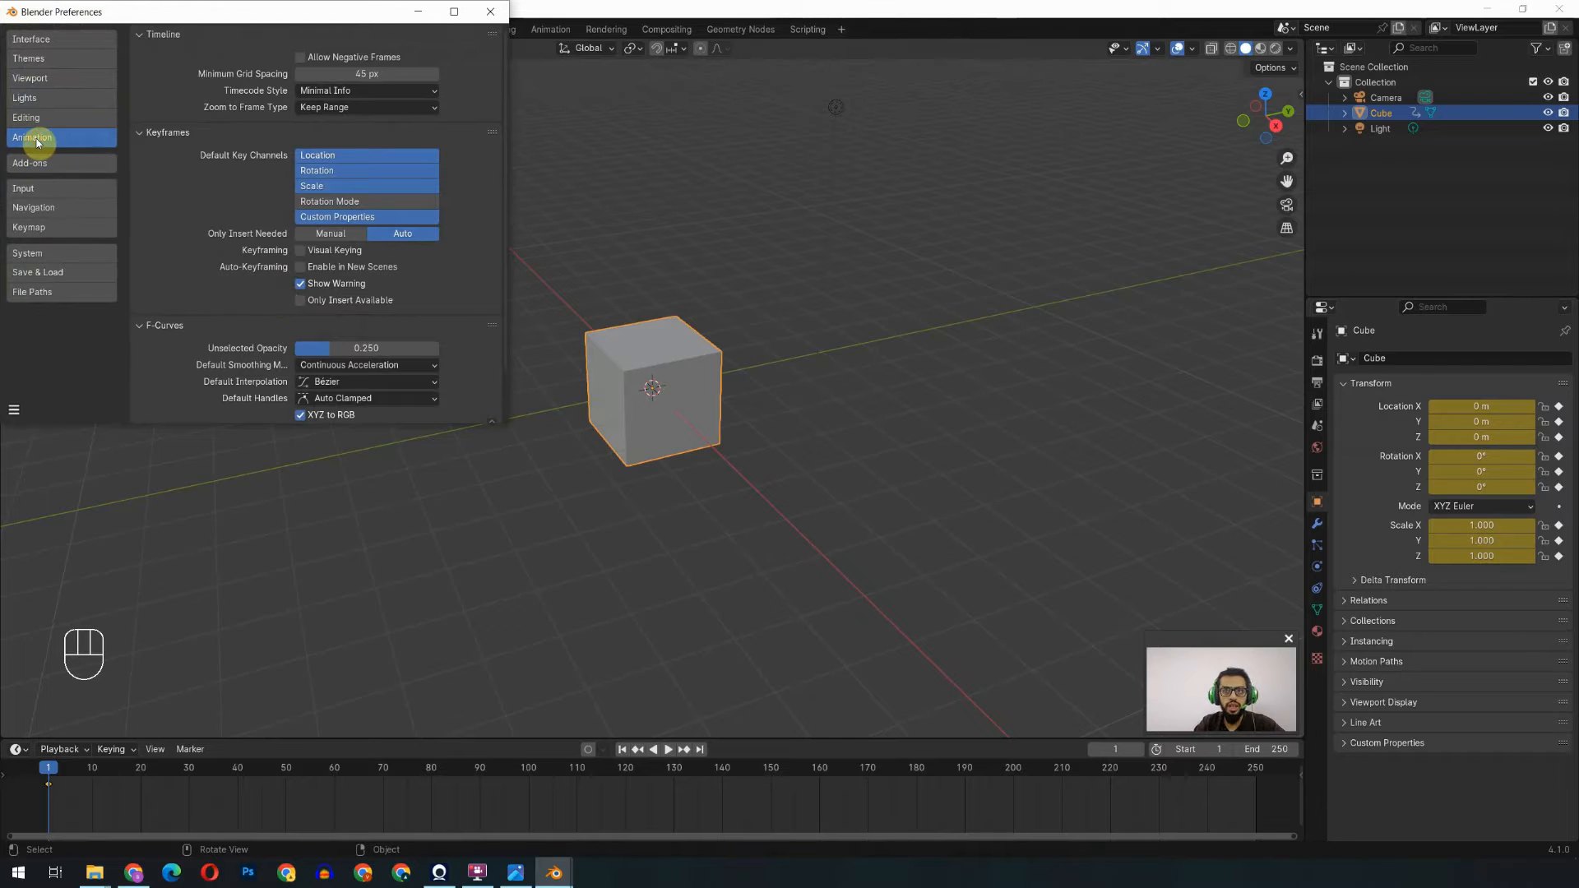
left_click(351, 171)
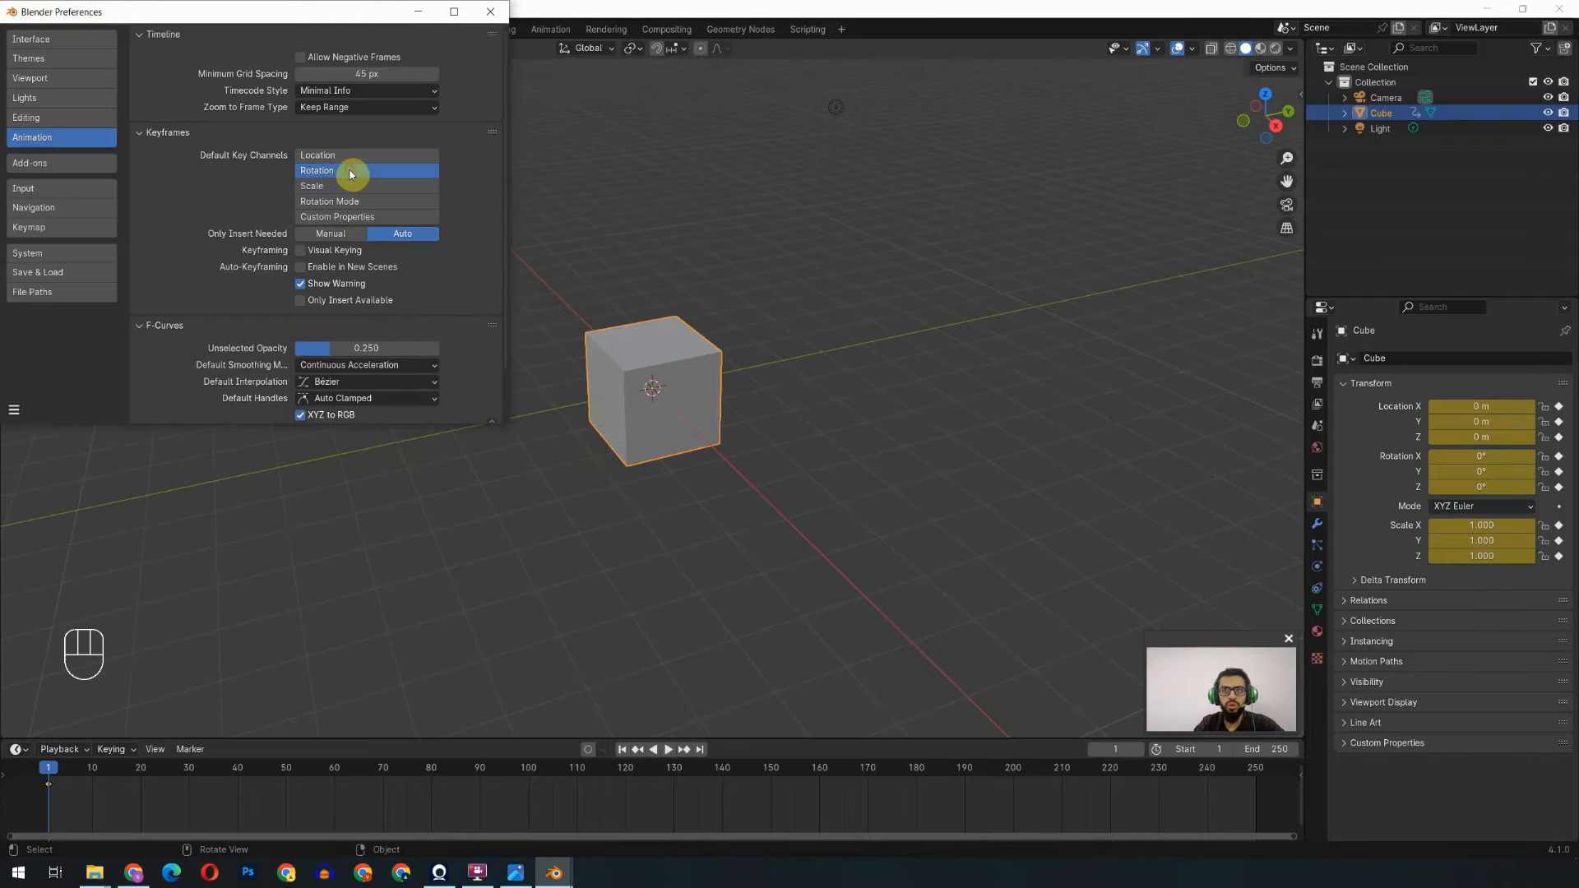
left_click(352, 185)
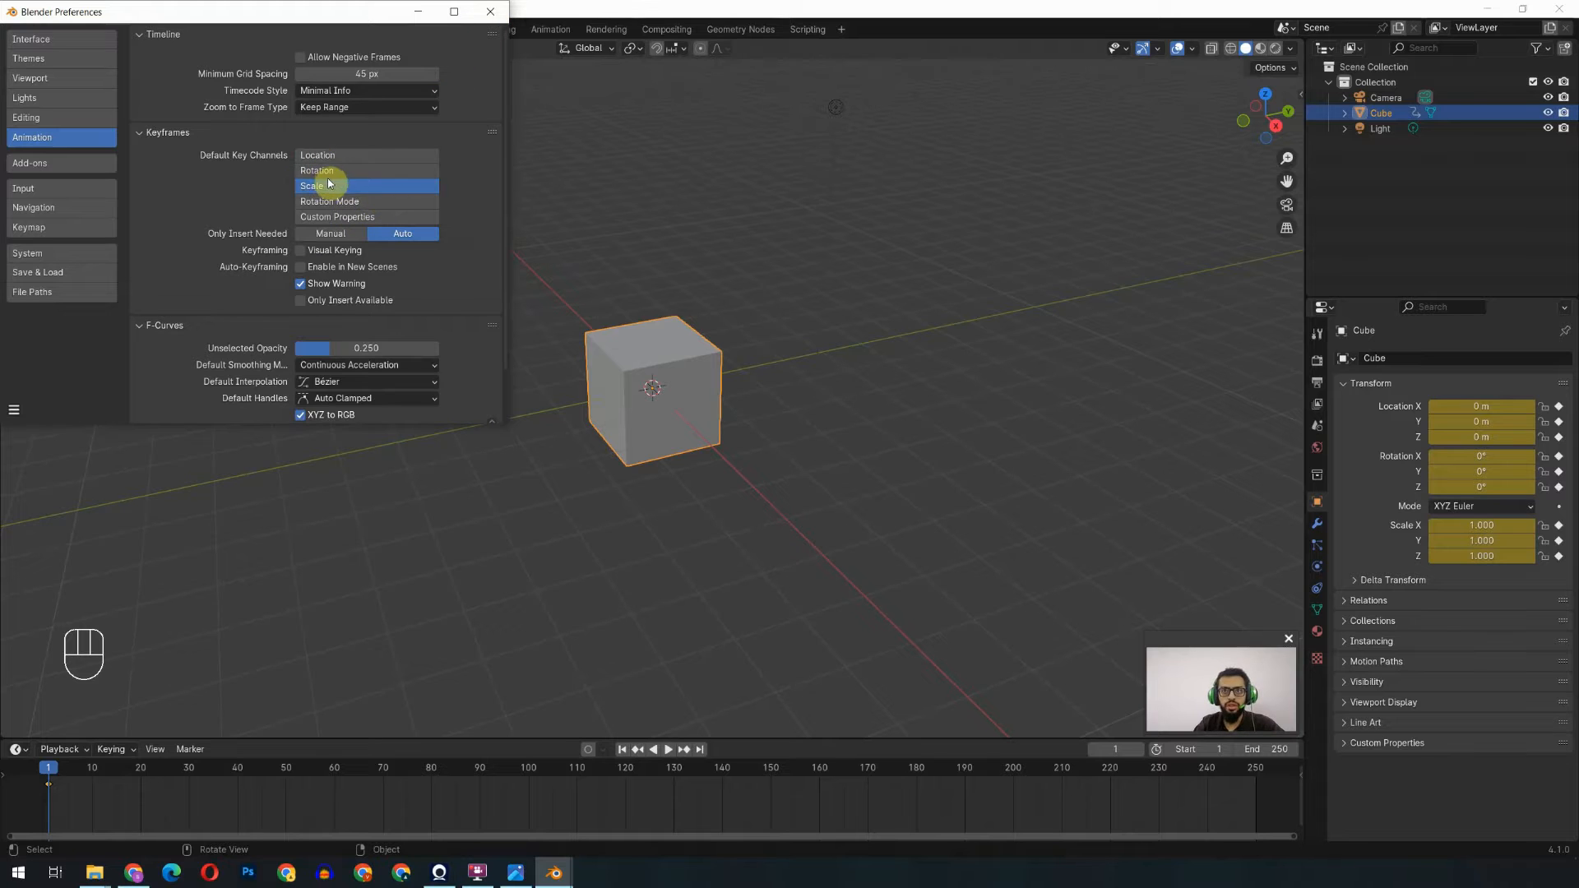
left_click(490, 11)
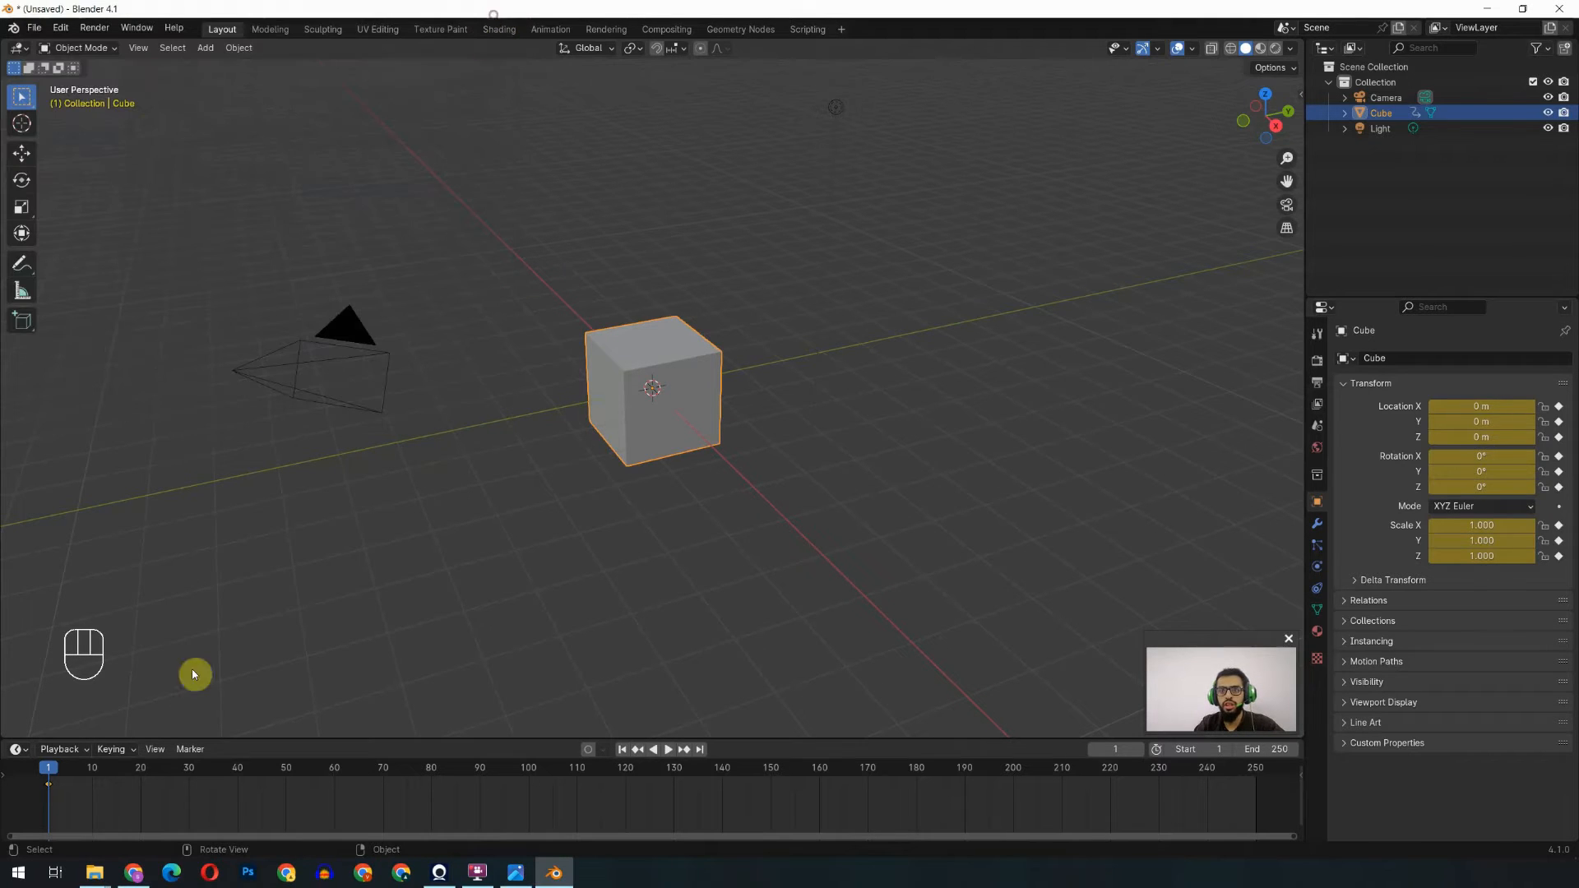
Insert a scale keyframe on the cube at frame 20 and bring up the list of keyframe types.
left_click(141, 768)
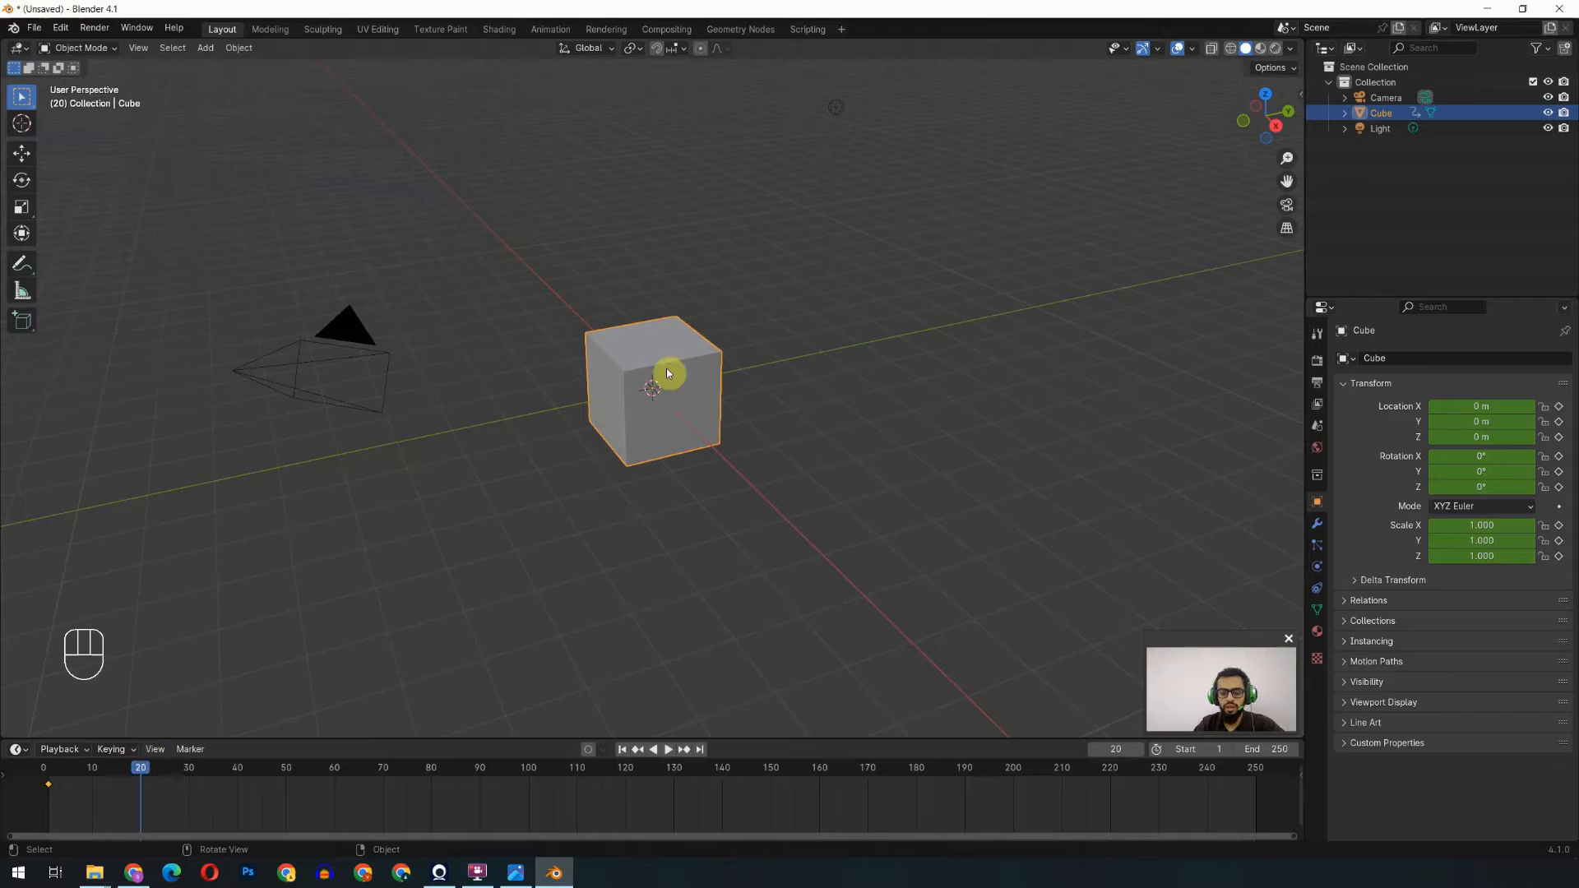
key("i")
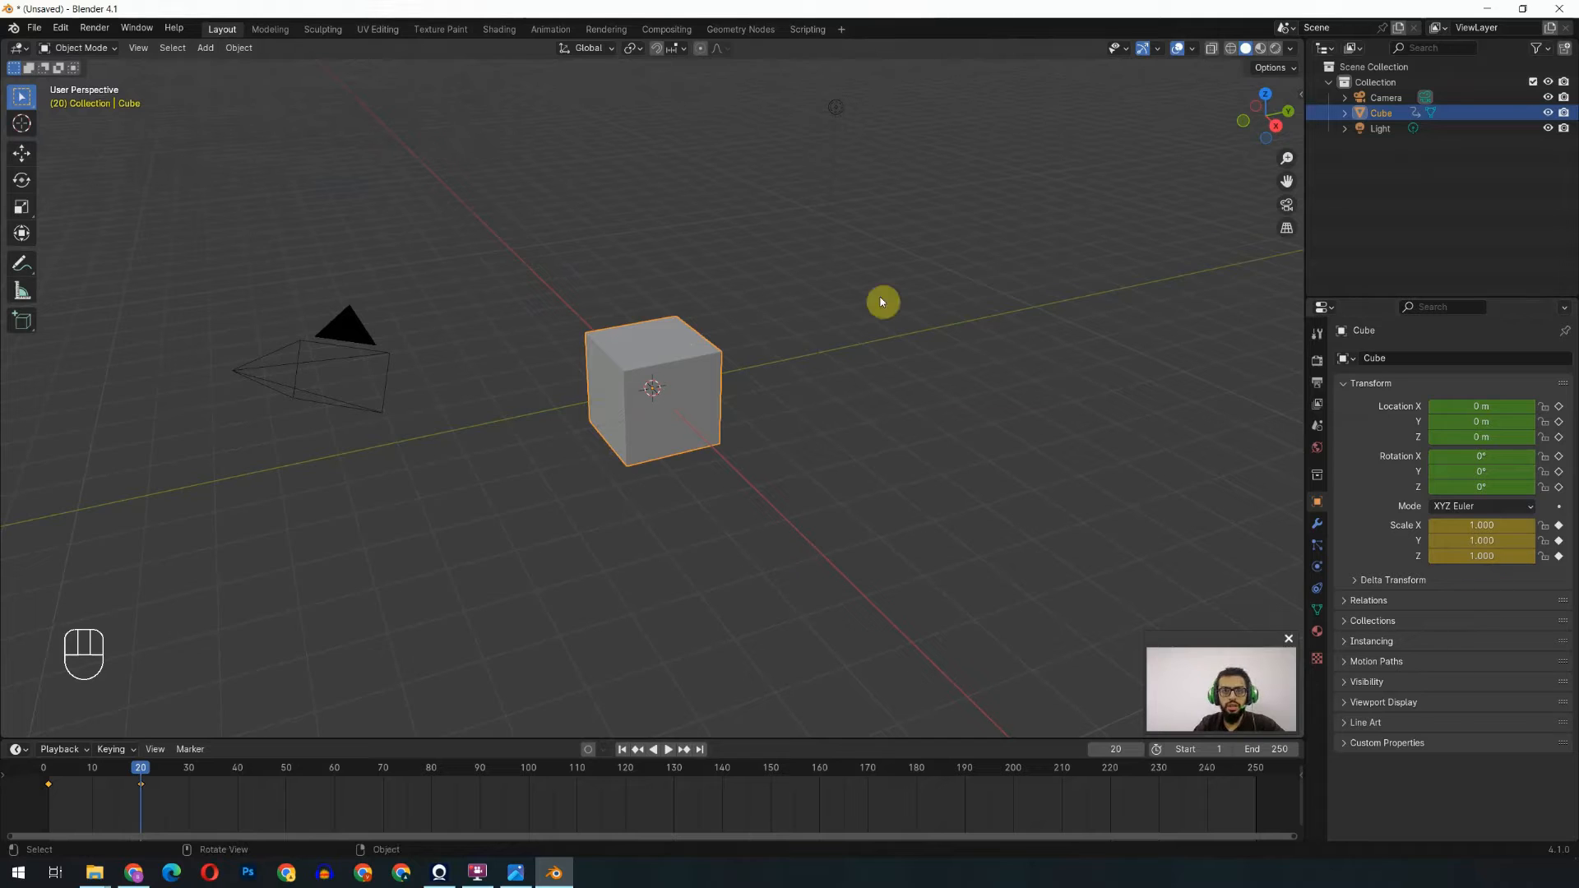
key("k")
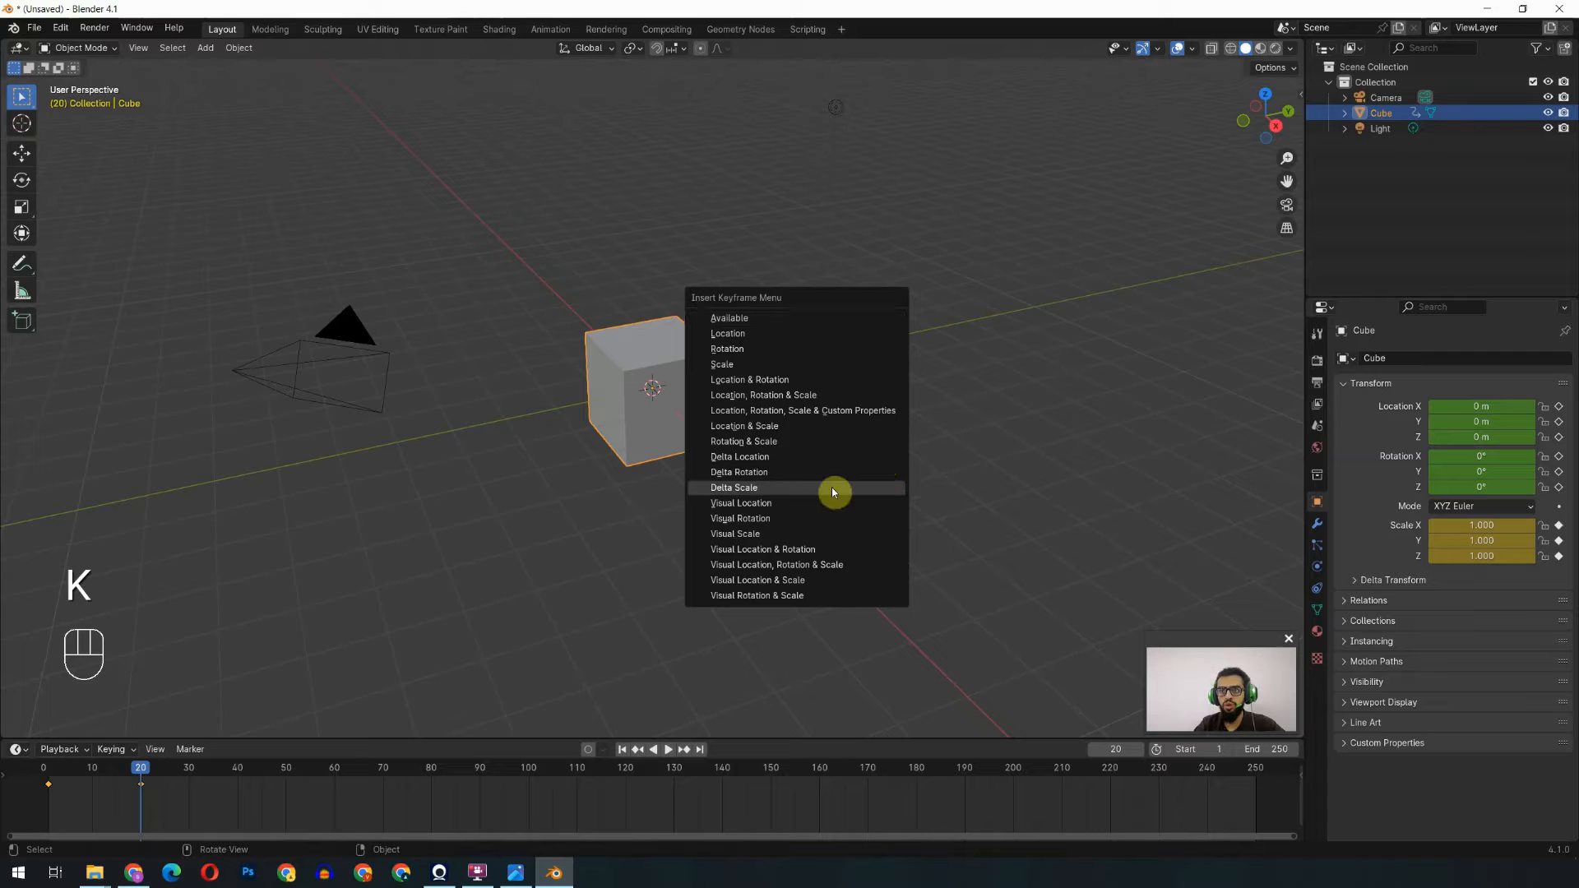
key("k")
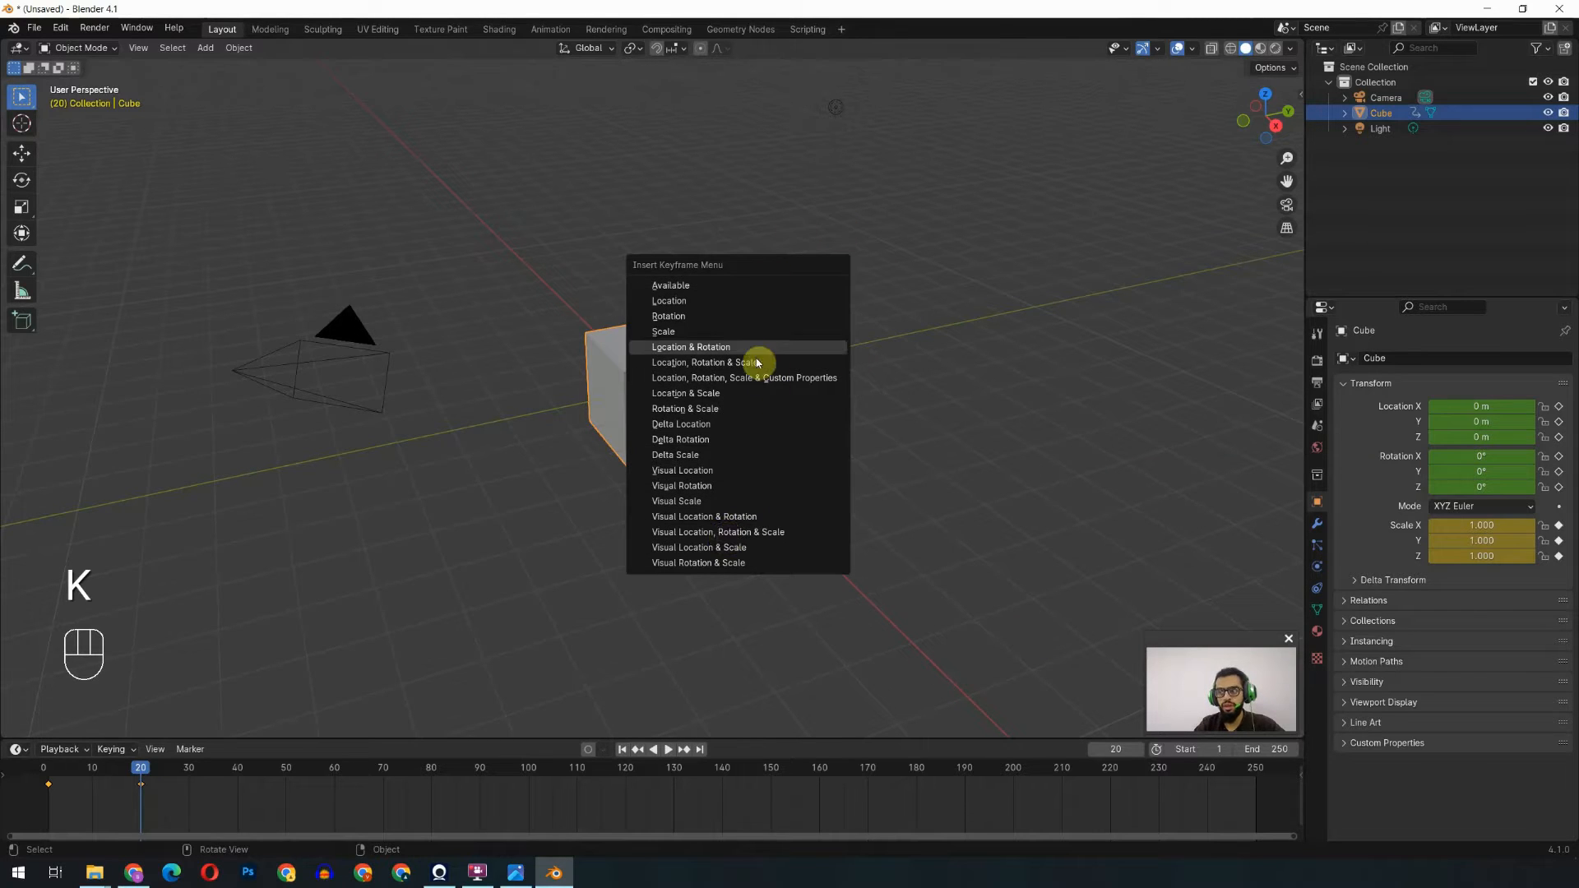
Switch to Snip & Sketch and trace the ball's bounce path with the pen from ball 1 to ball 14.
left_click(551, 876)
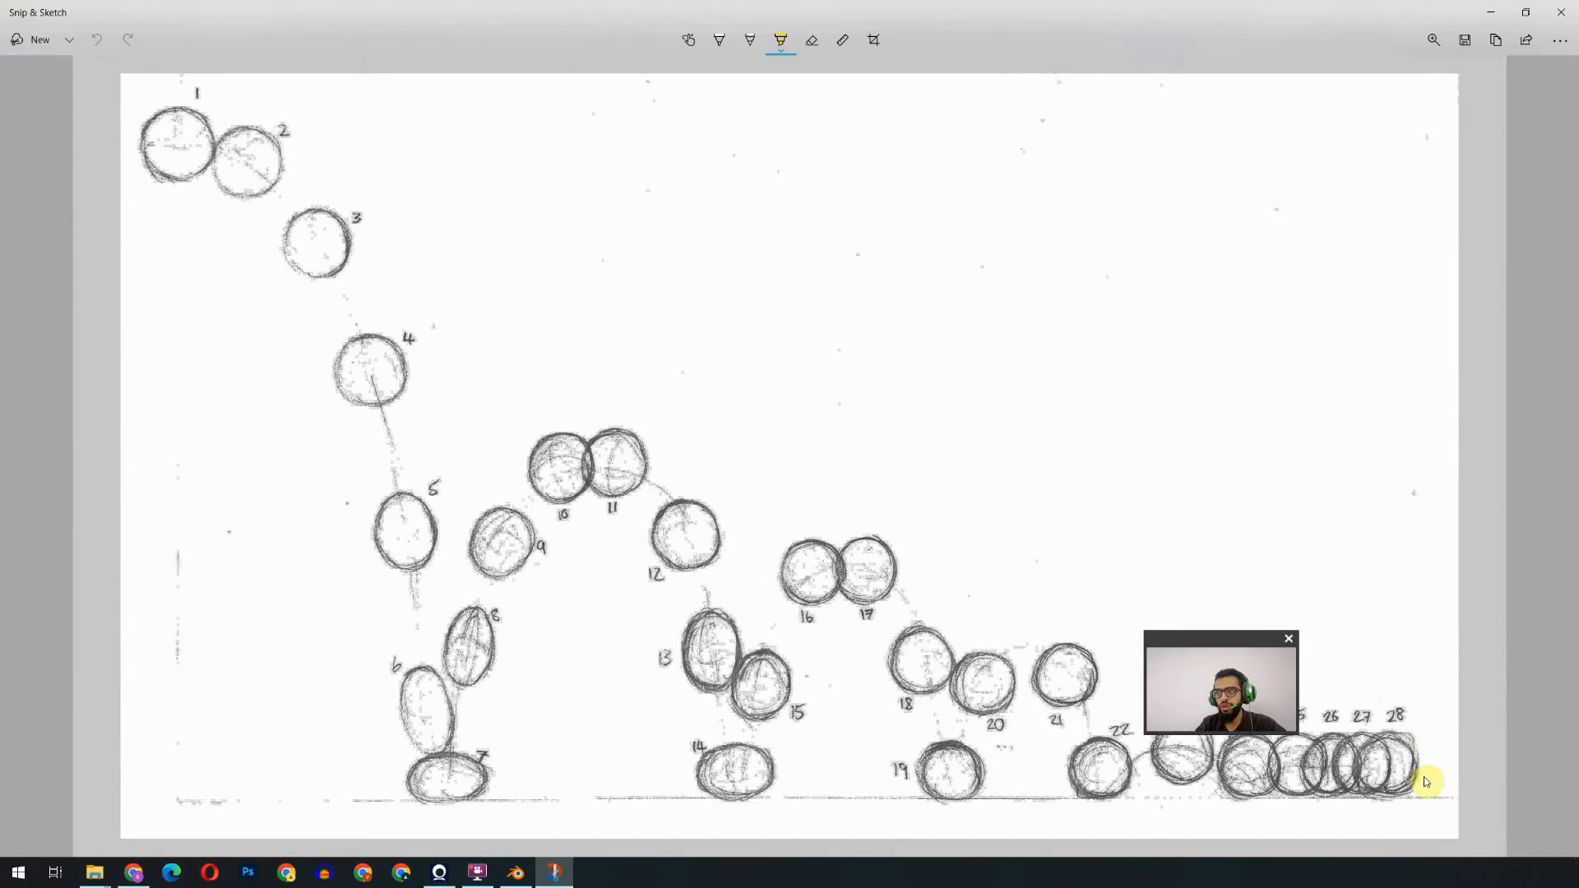
left_click(719, 39)
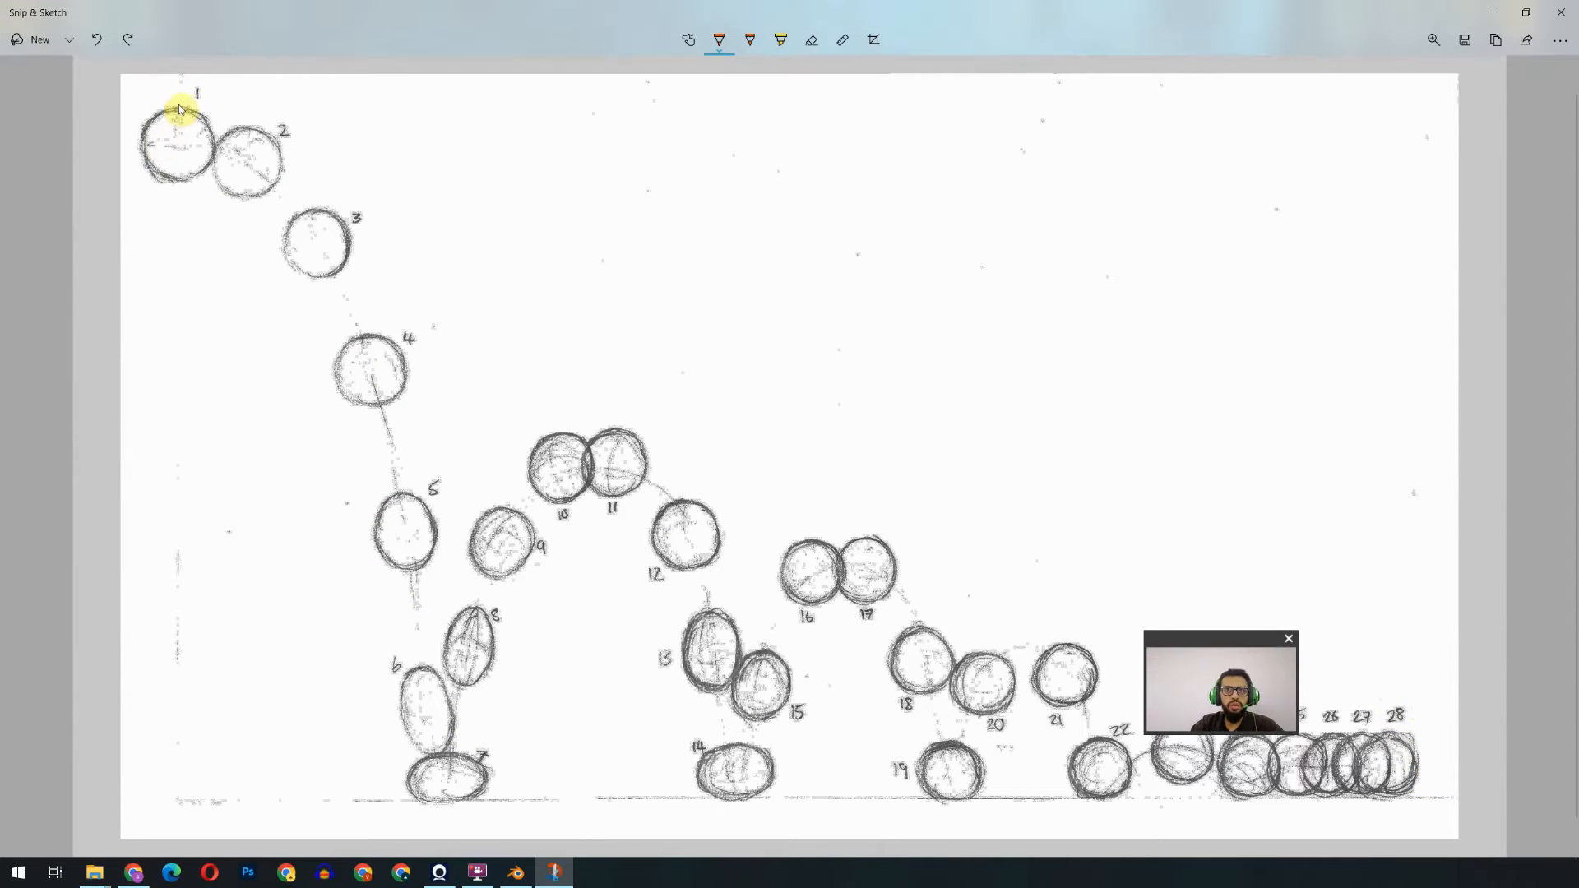
mouse_move(176, 106)
left_mouse_down()
mouse_move(145, 150)
mouse_move(171, 175)
mouse_move(213, 148)
mouse_move(188, 116)
mouse_move(311, 226)
mouse_move(385, 403)
mouse_move(442, 778)
mouse_move(539, 501)
mouse_move(658, 497)
mouse_move(732, 746)
left_mouse_up()
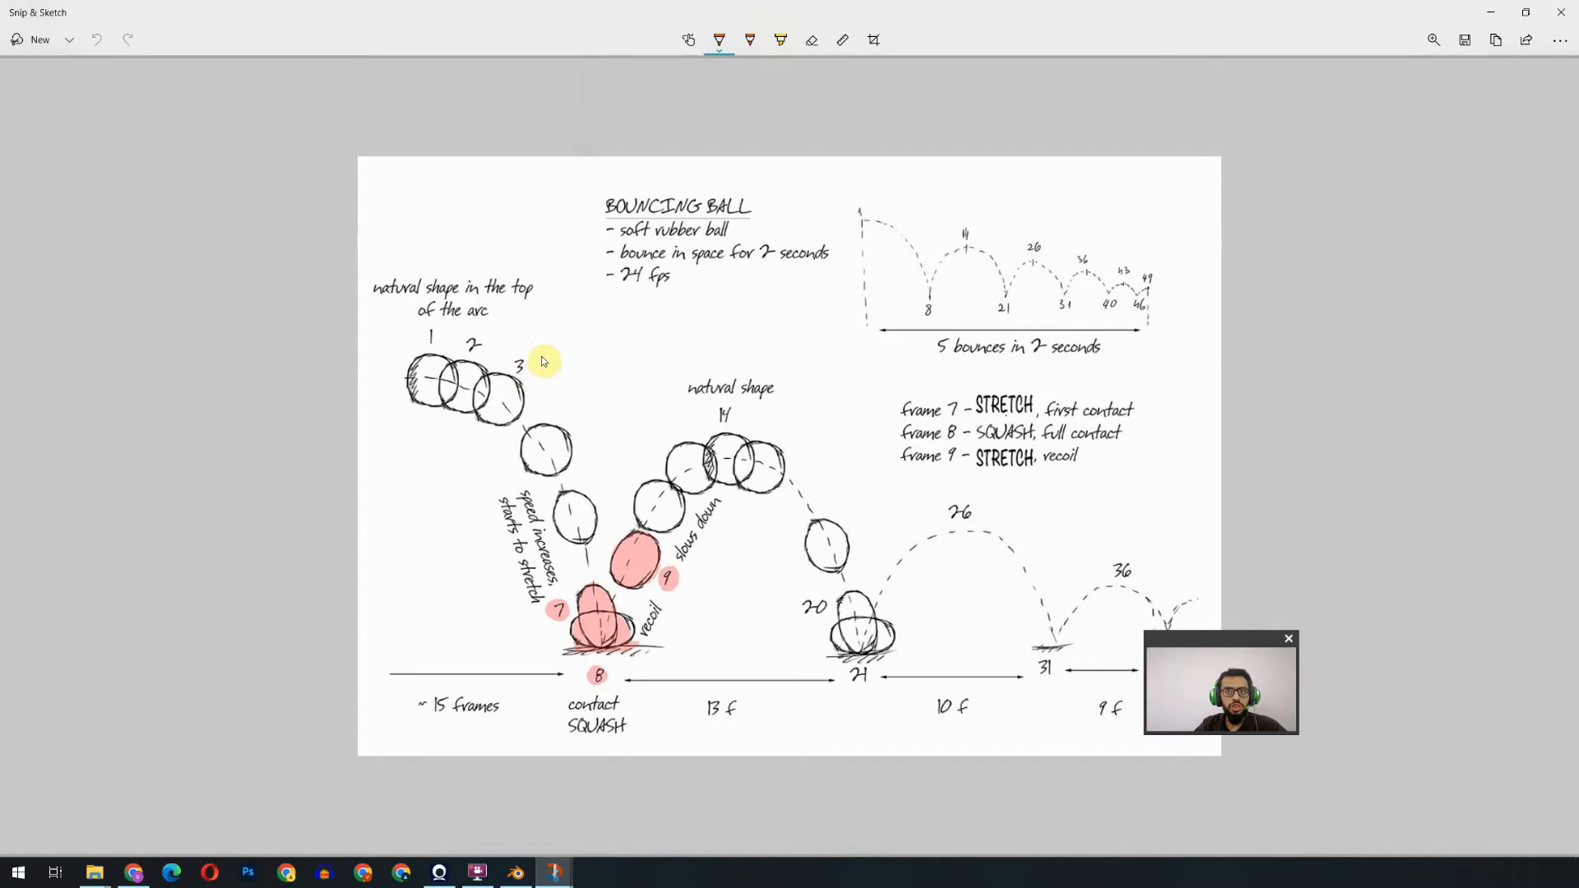
Mark up the bouncing-ball sketch with pen strokes around balls 1 to 3, beside the falling balls, around the frame 8 squash and toward recoil ball 9.
mouse_move(540, 351)
left_mouse_down()
mouse_move(432, 328)
mouse_move(393, 382)
mouse_move(461, 424)
mouse_move(553, 380)
mouse_move(539, 342)
left_mouse_up()
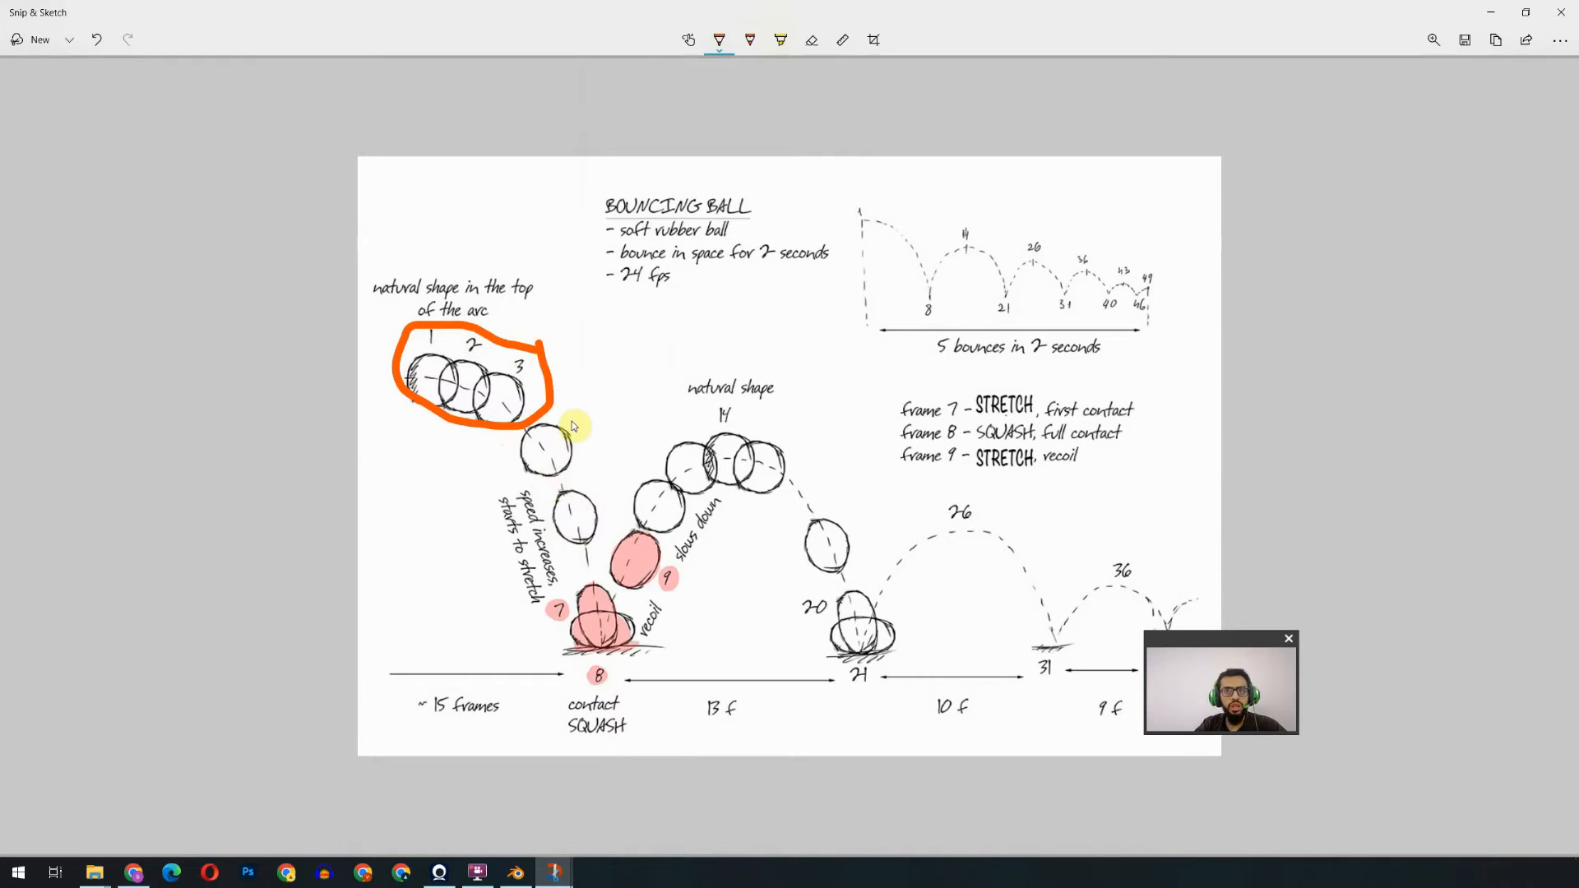
left_click_drag(580, 422, 610, 526)
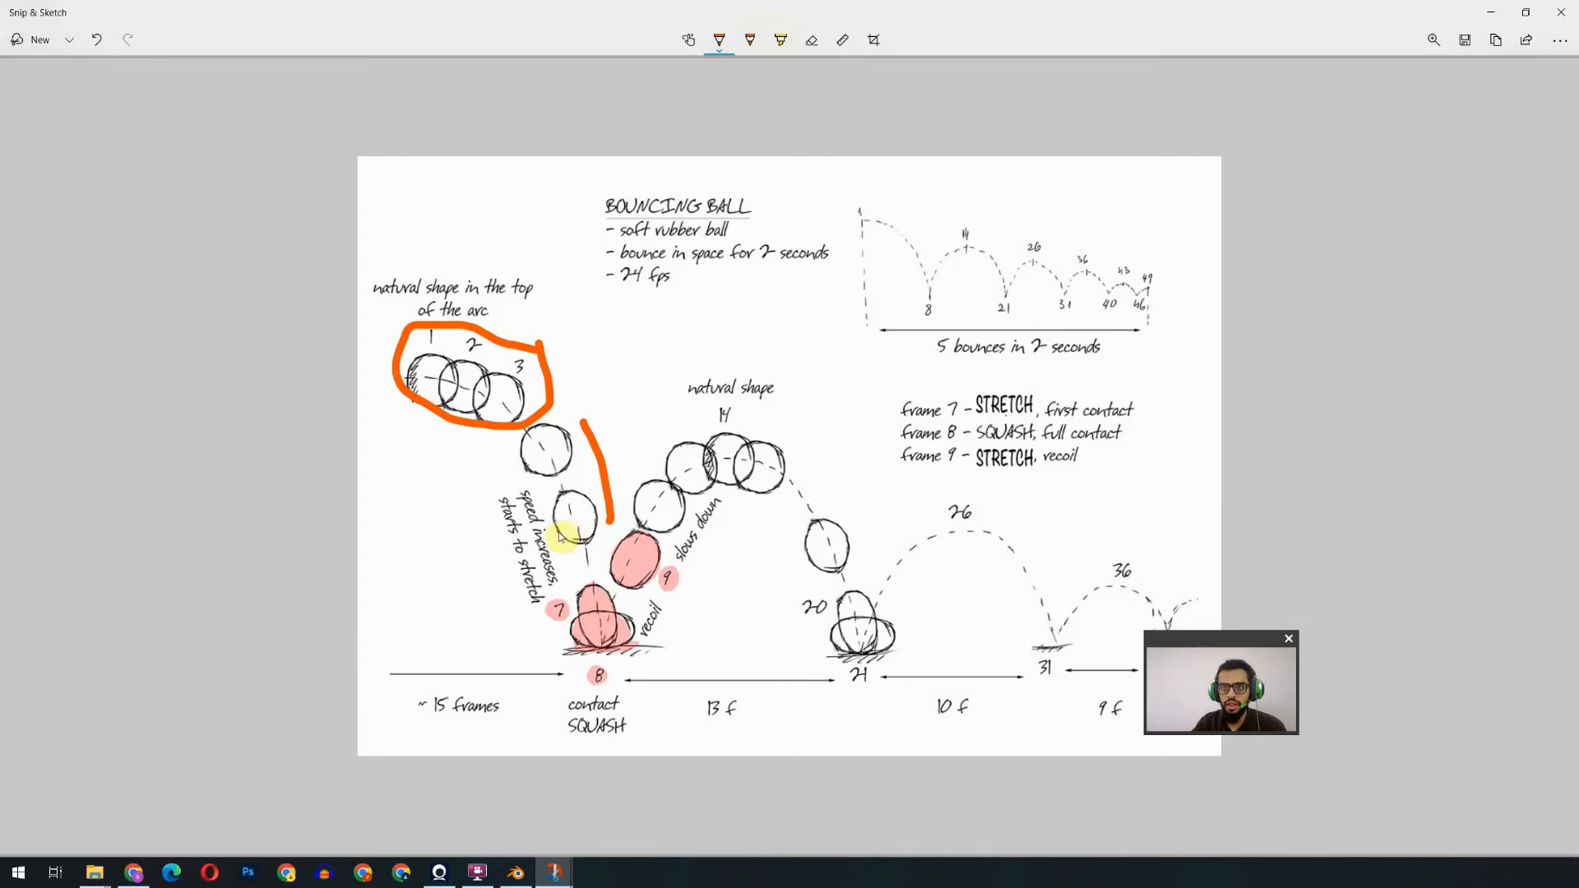
mouse_move(639, 606)
left_mouse_down()
mouse_move(556, 629)
mouse_move(679, 656)
left_mouse_up()
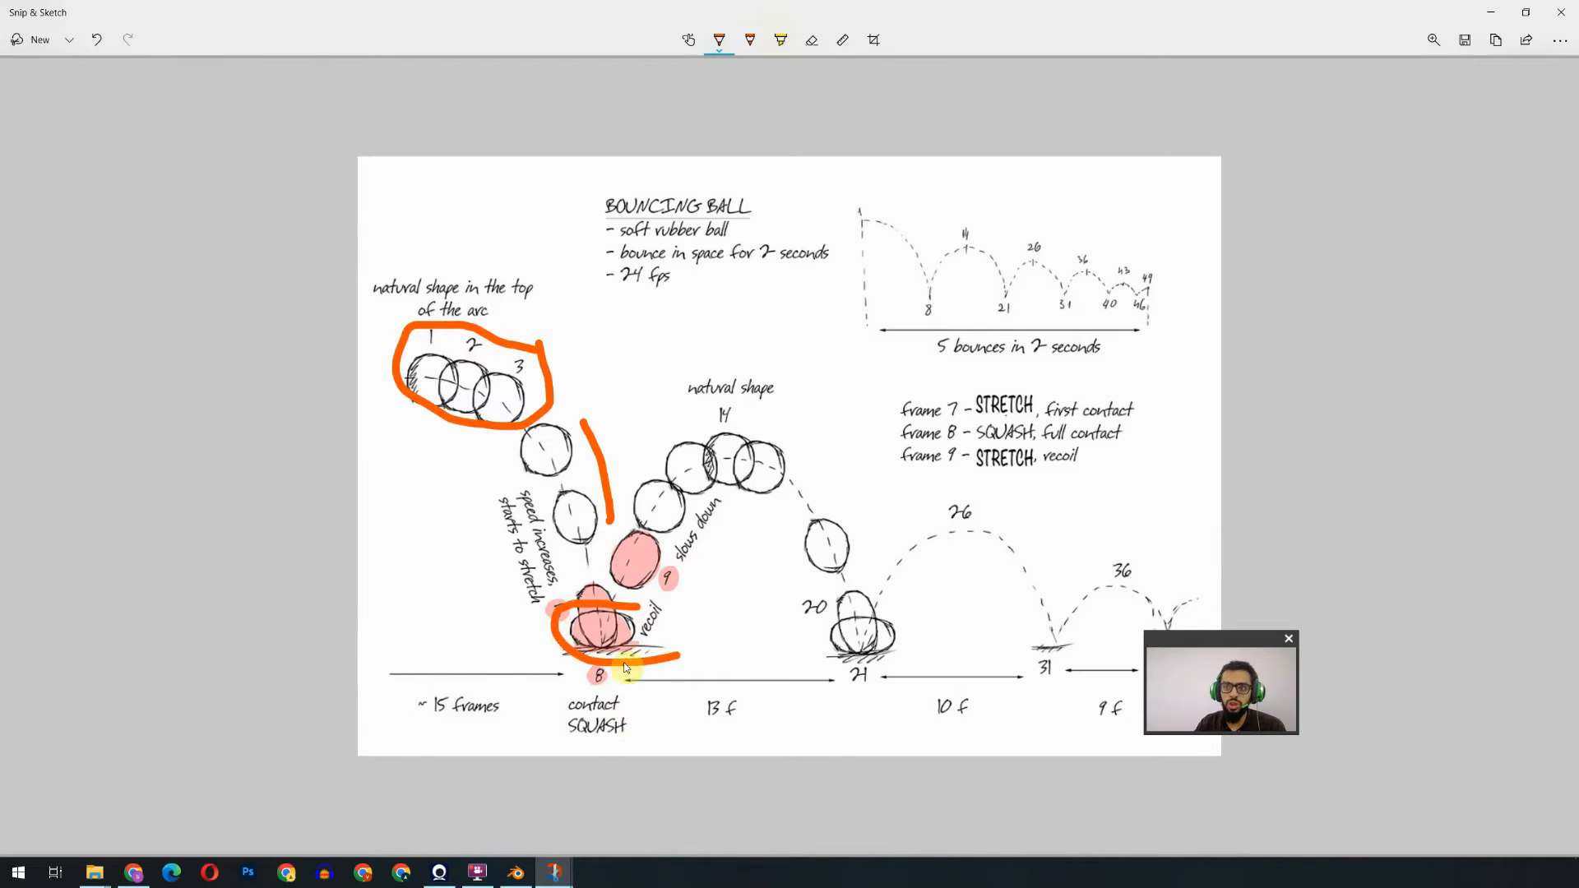
left_click_drag(626, 606, 683, 658)
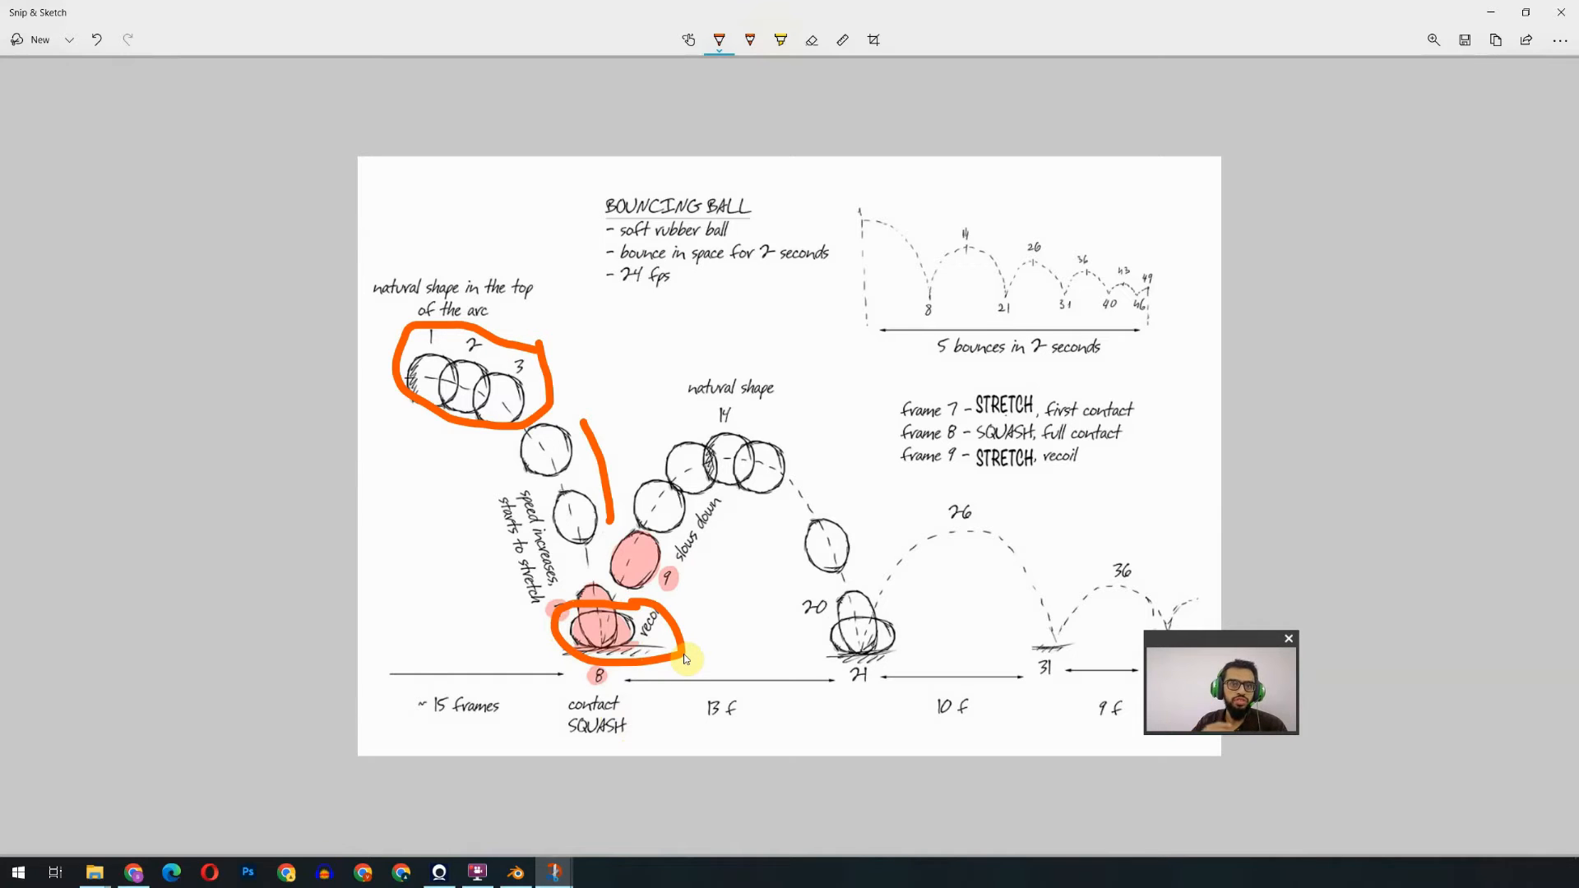
left_click_drag(603, 641, 641, 549)
left_click_drag(622, 566, 644, 570)
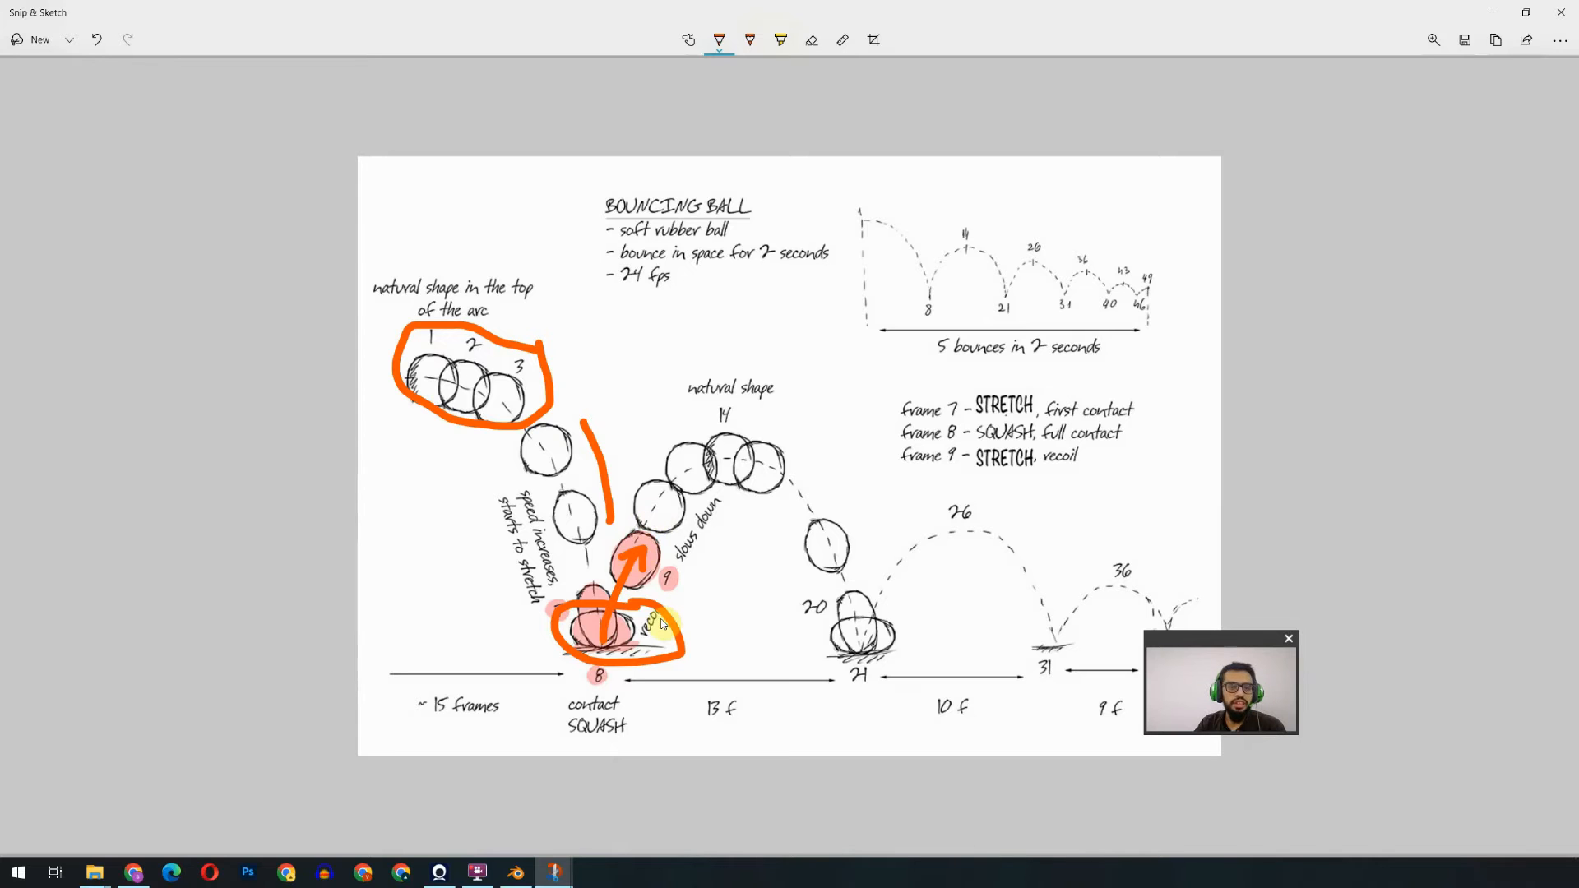
Switch back to Blender, delete the cube, camera and light, and show the scene in front orthographic view.
left_click(515, 872)
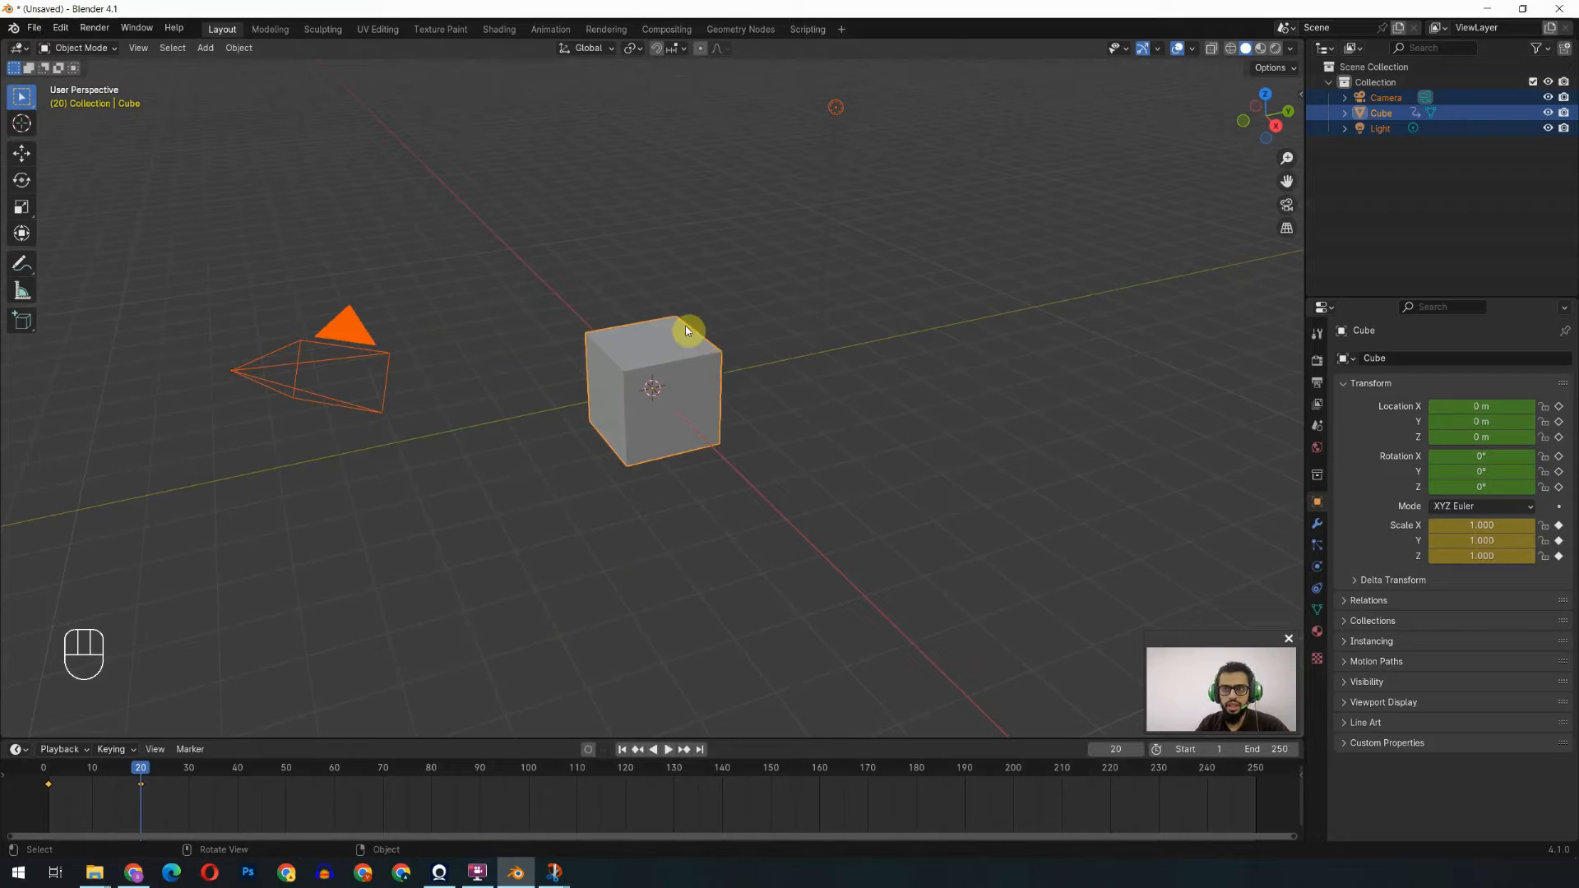
key("Delete")
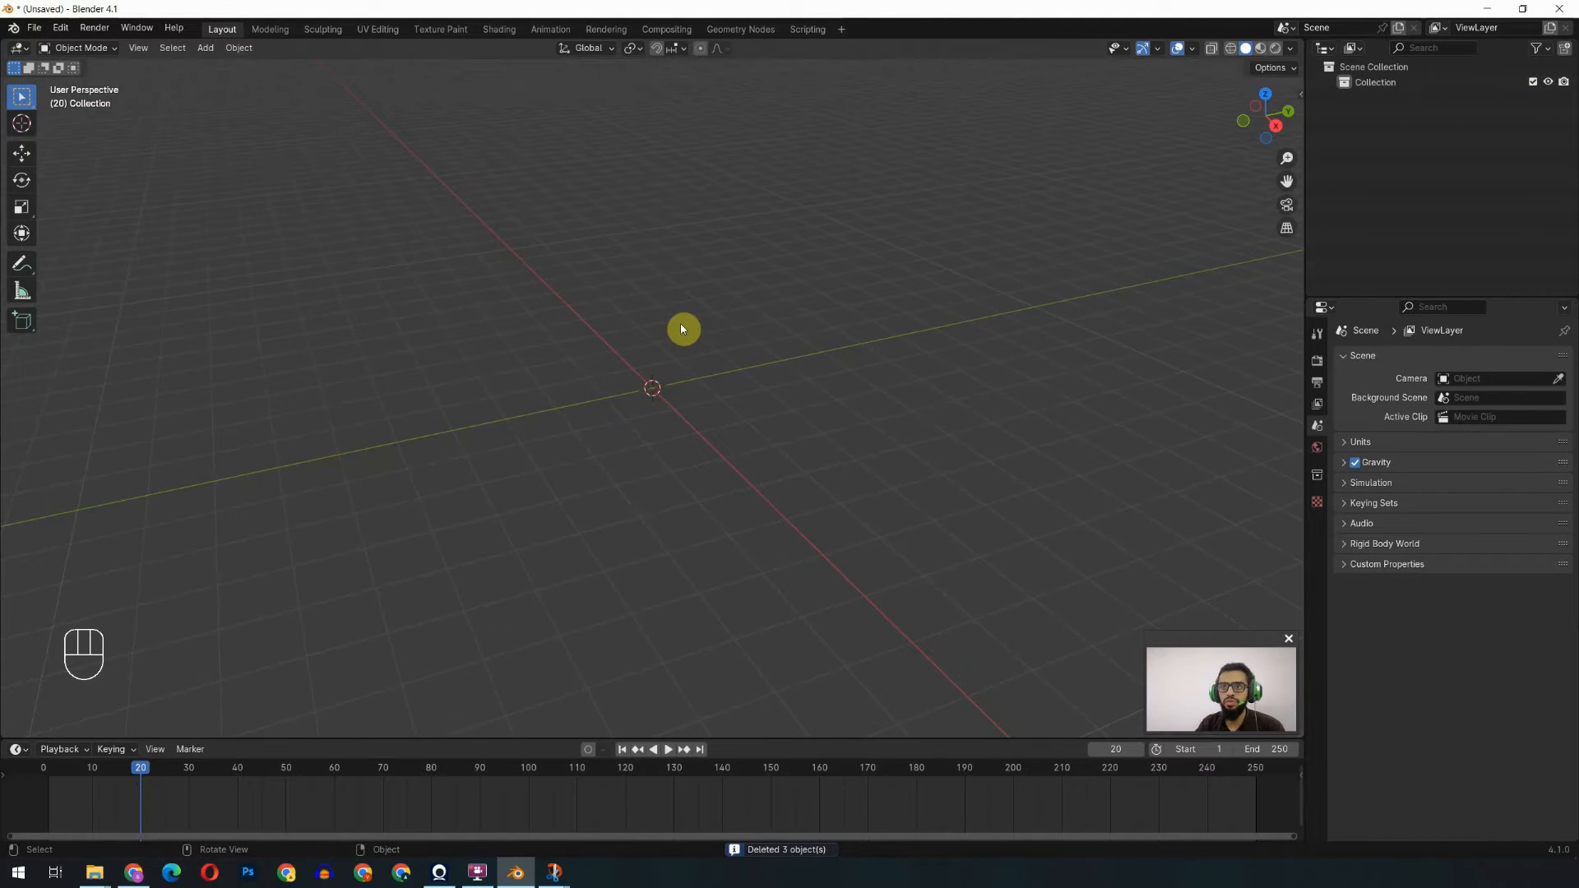
key("KP_1")
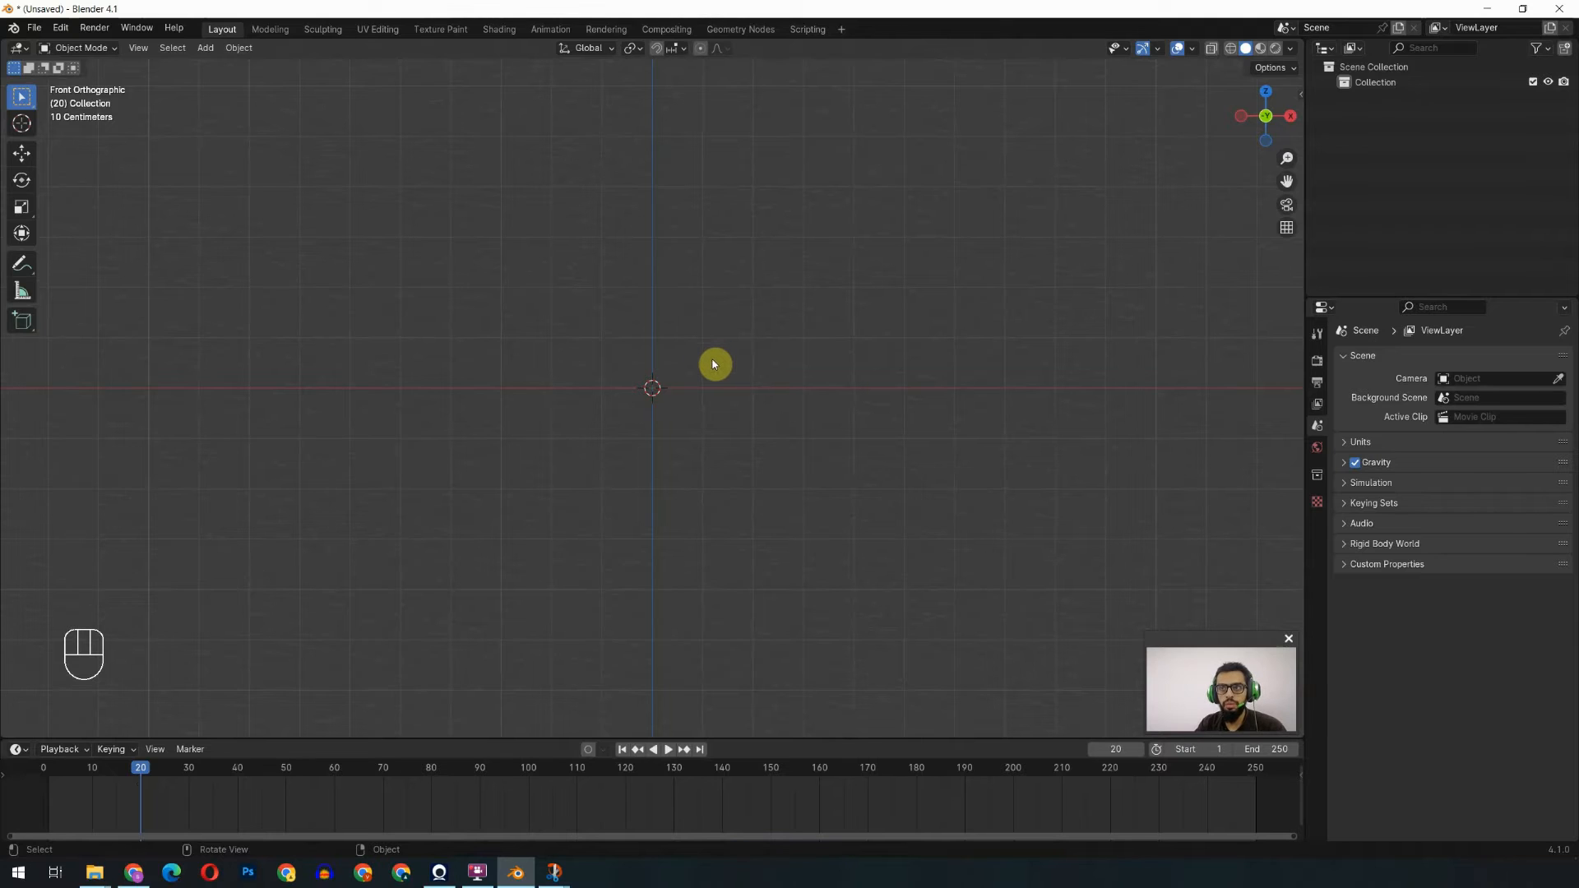
middle_click_drag(807, 422, 806, 583, "shift")
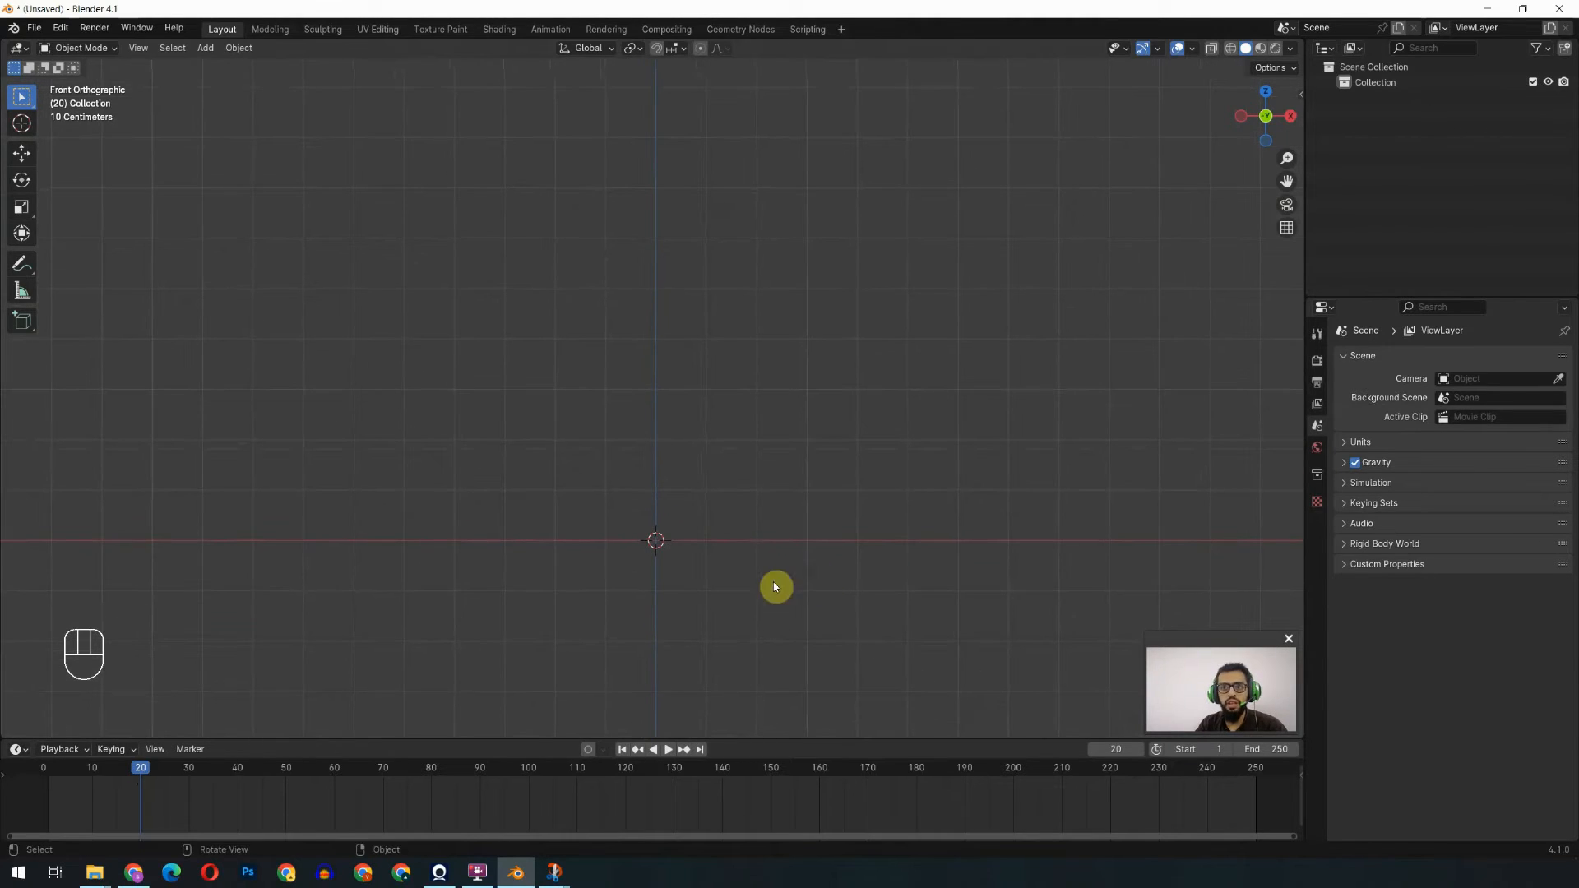
Look at the Emulate Numpad option in the input preferences.
left_click(61, 29)
left_click(97, 225)
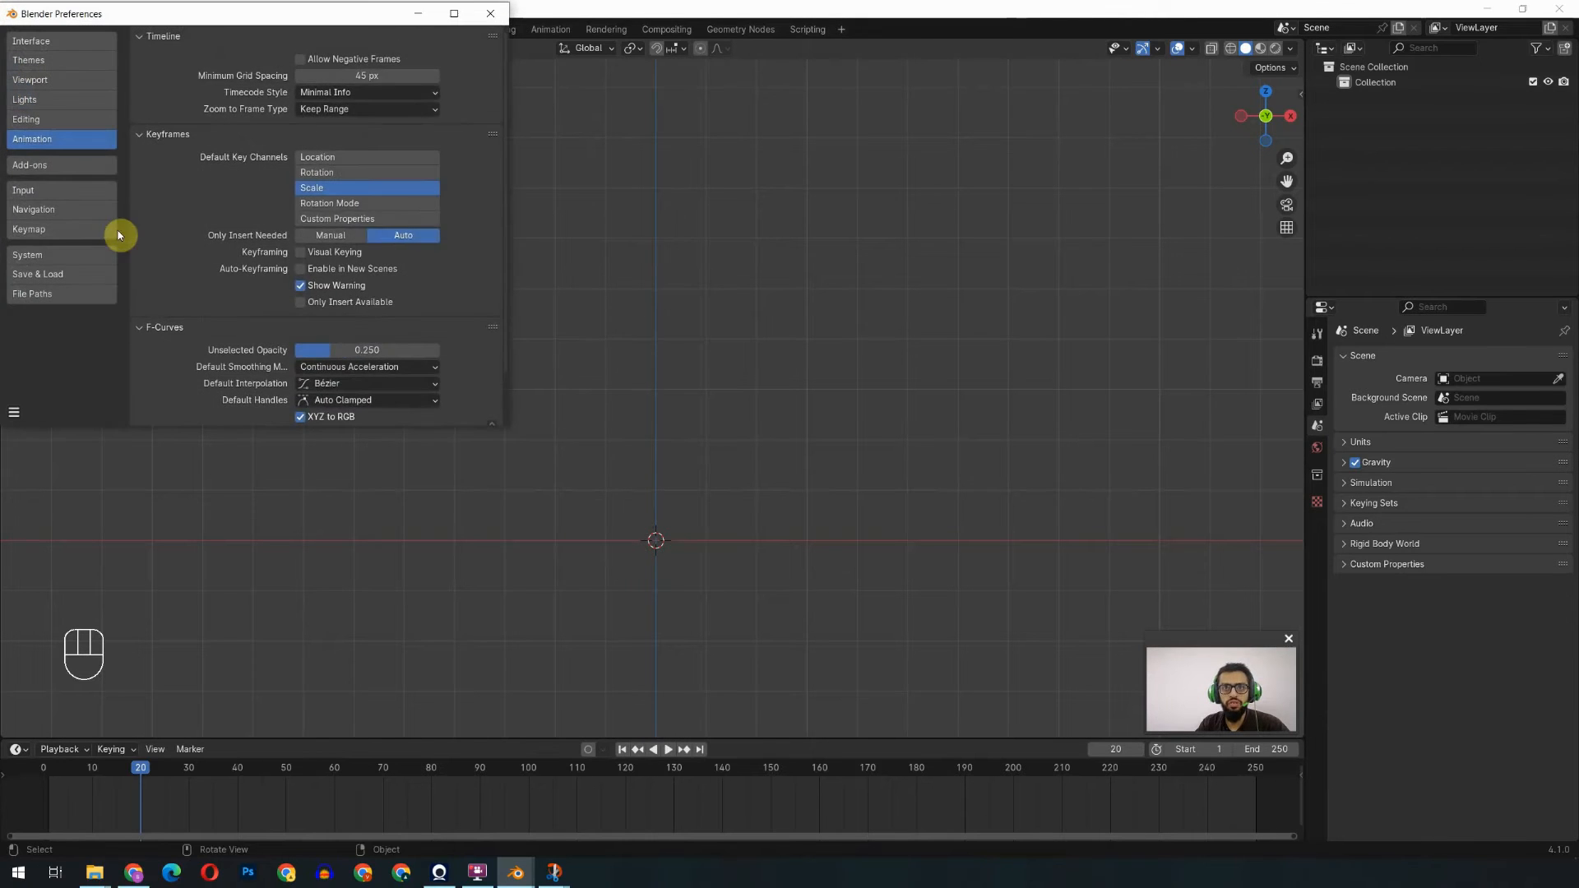
left_click(62, 190)
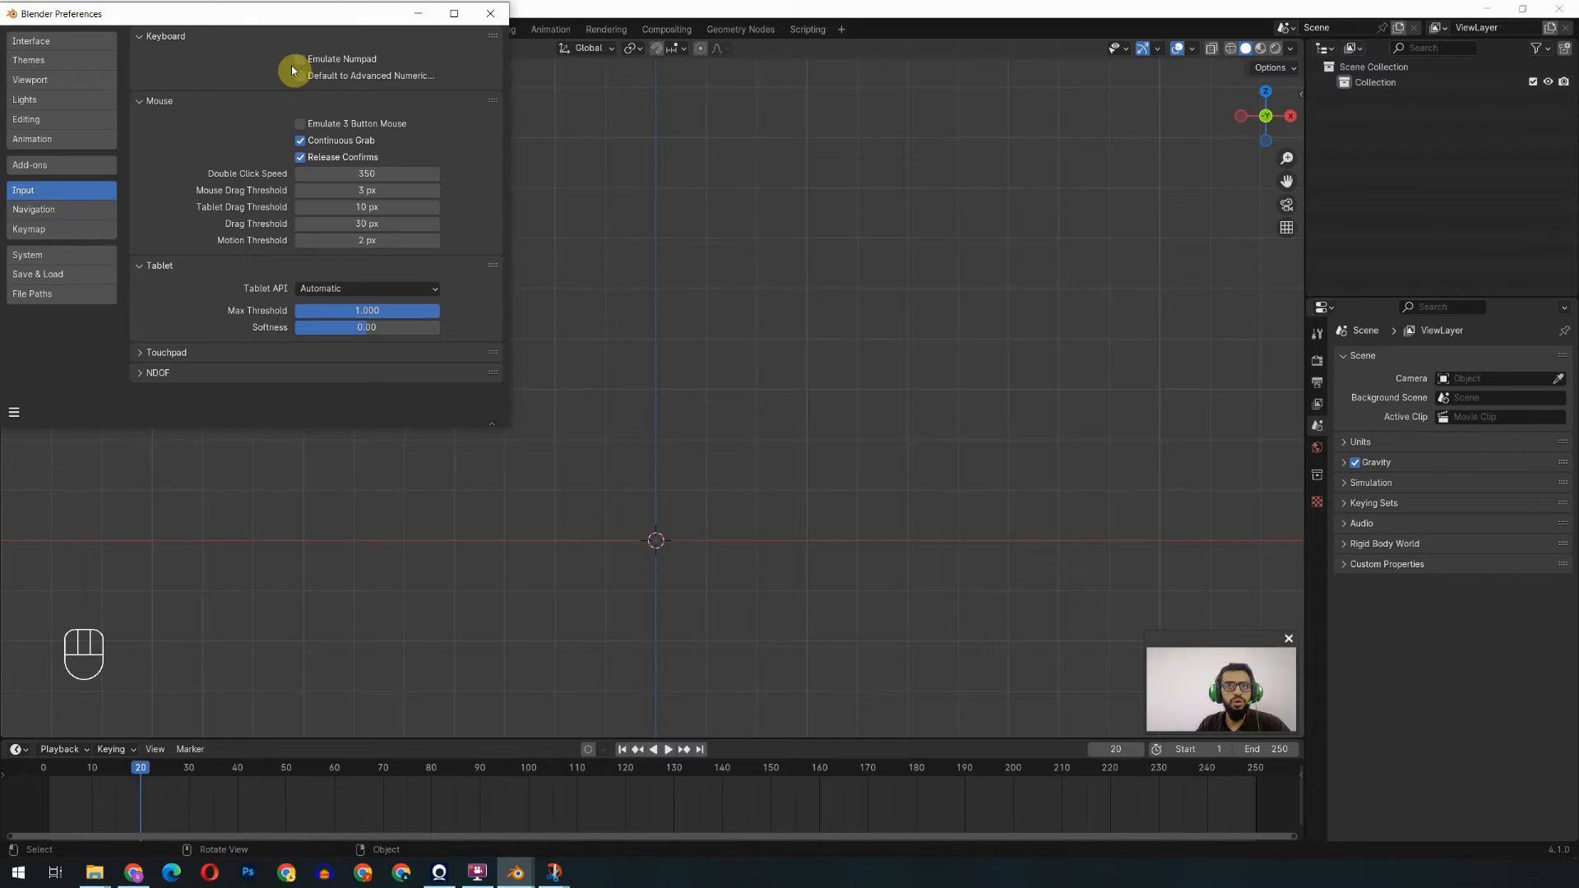
left_click(605, 447)
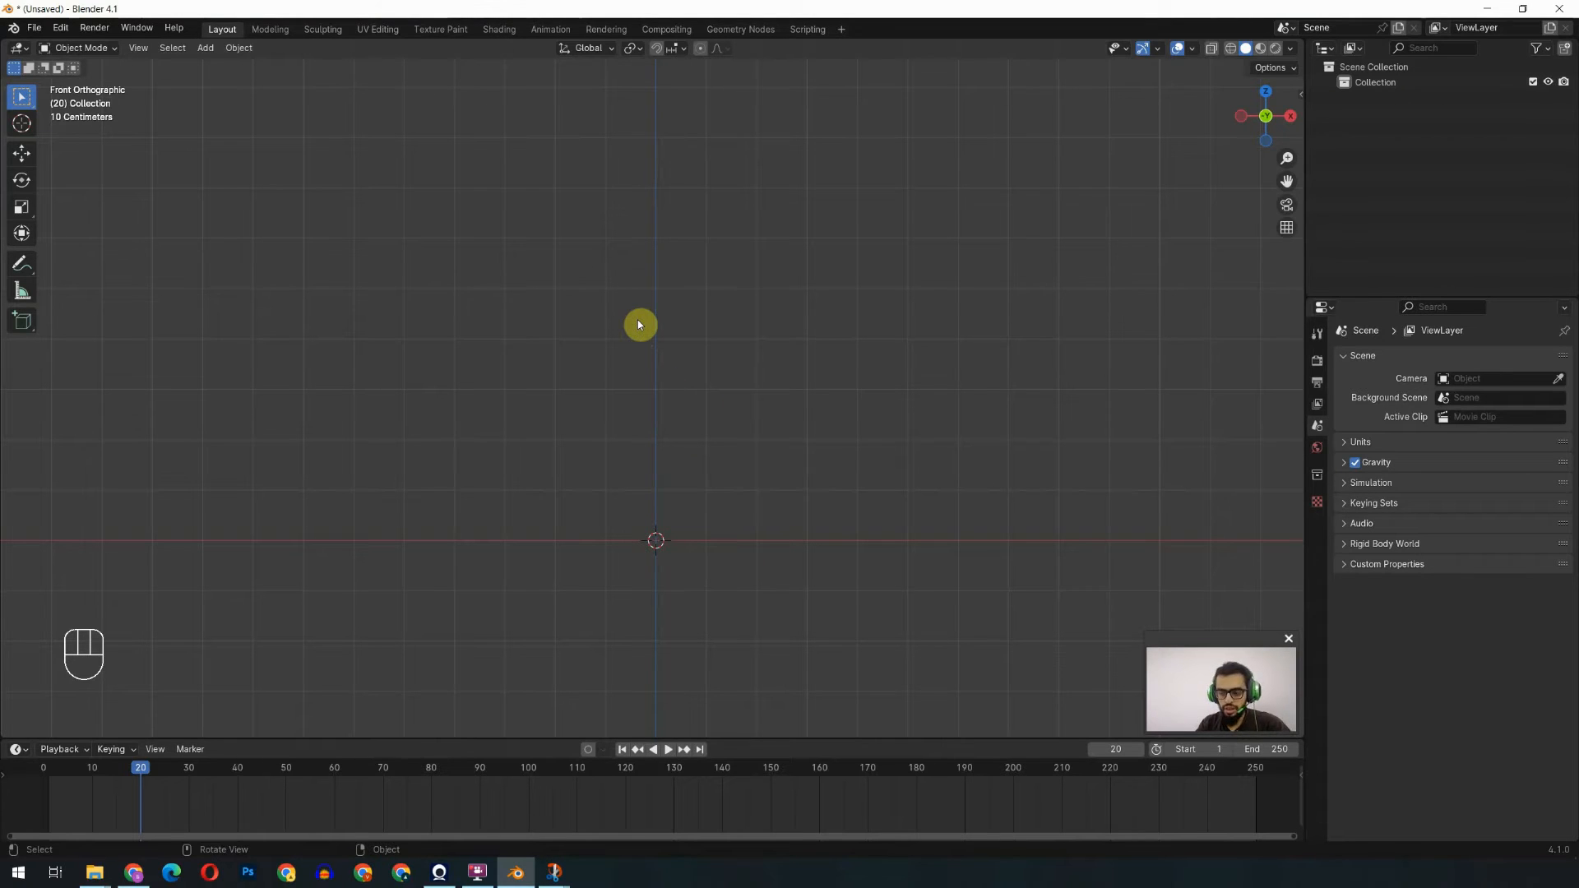
View the scene from the right and from the top, and return to the front orthographic view.
key("KP_3")
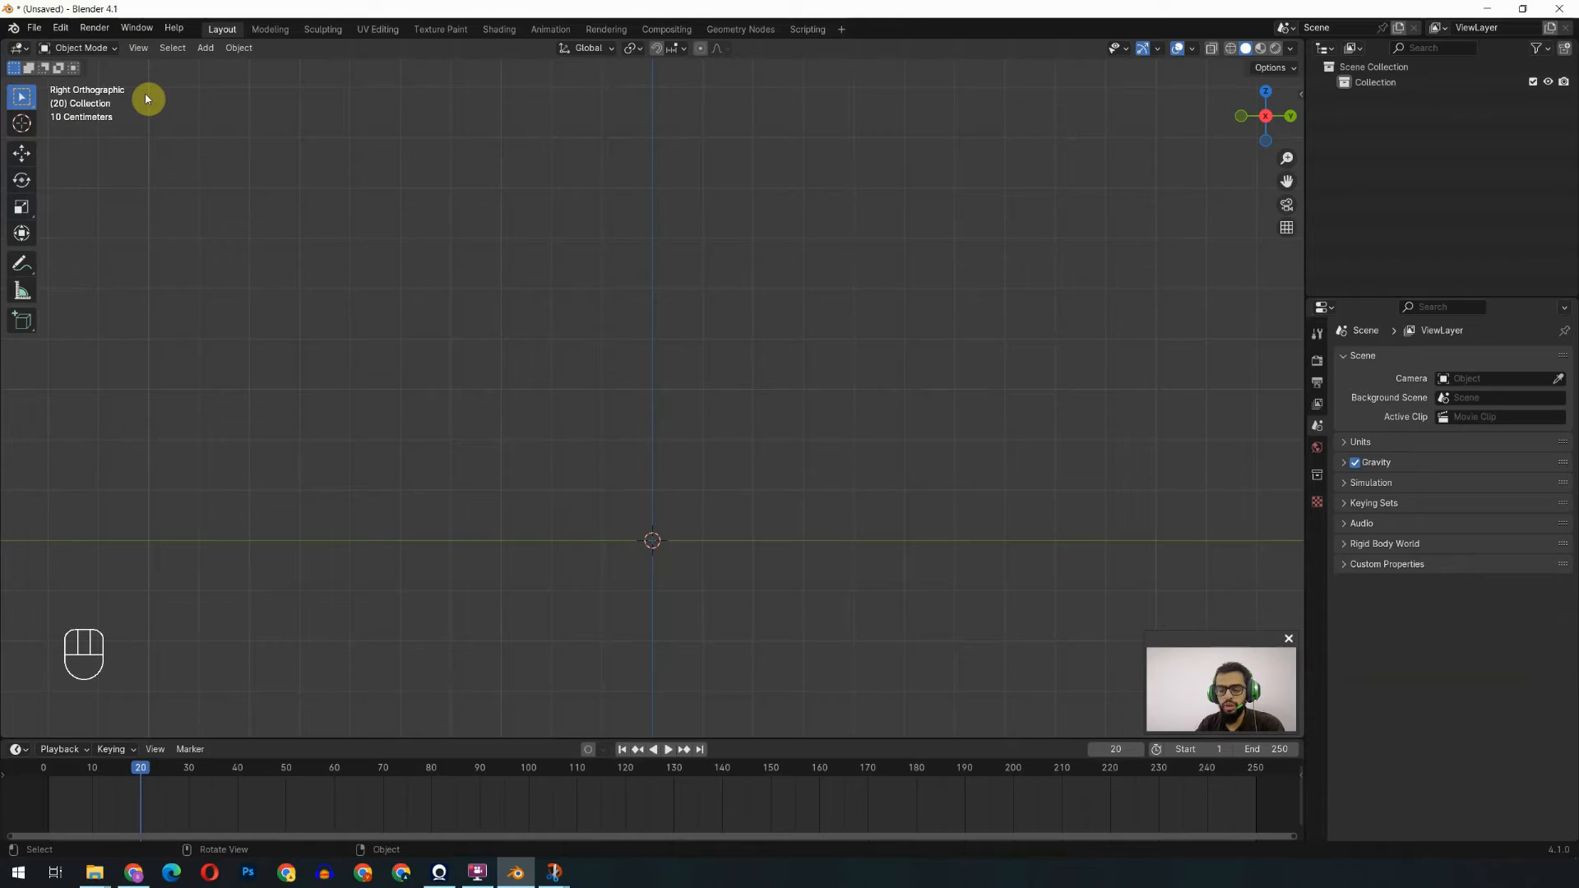
key("KP_7")
key("KP_1")
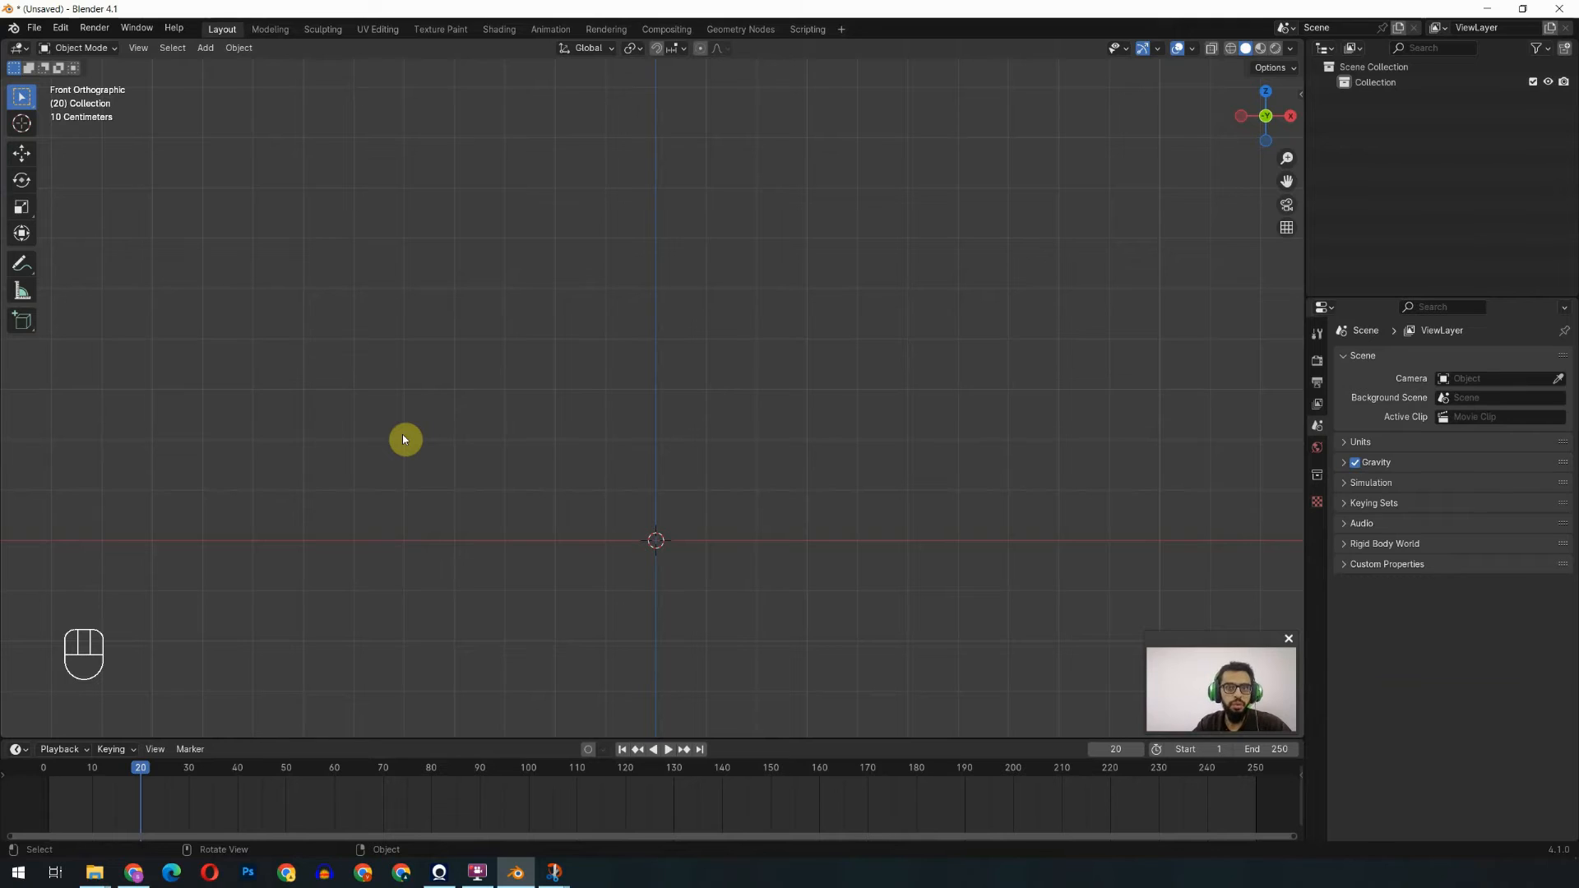
Add the numbered bouncing-ball drawing to the front view as a reference image.
key("shift")
key("shift+a")
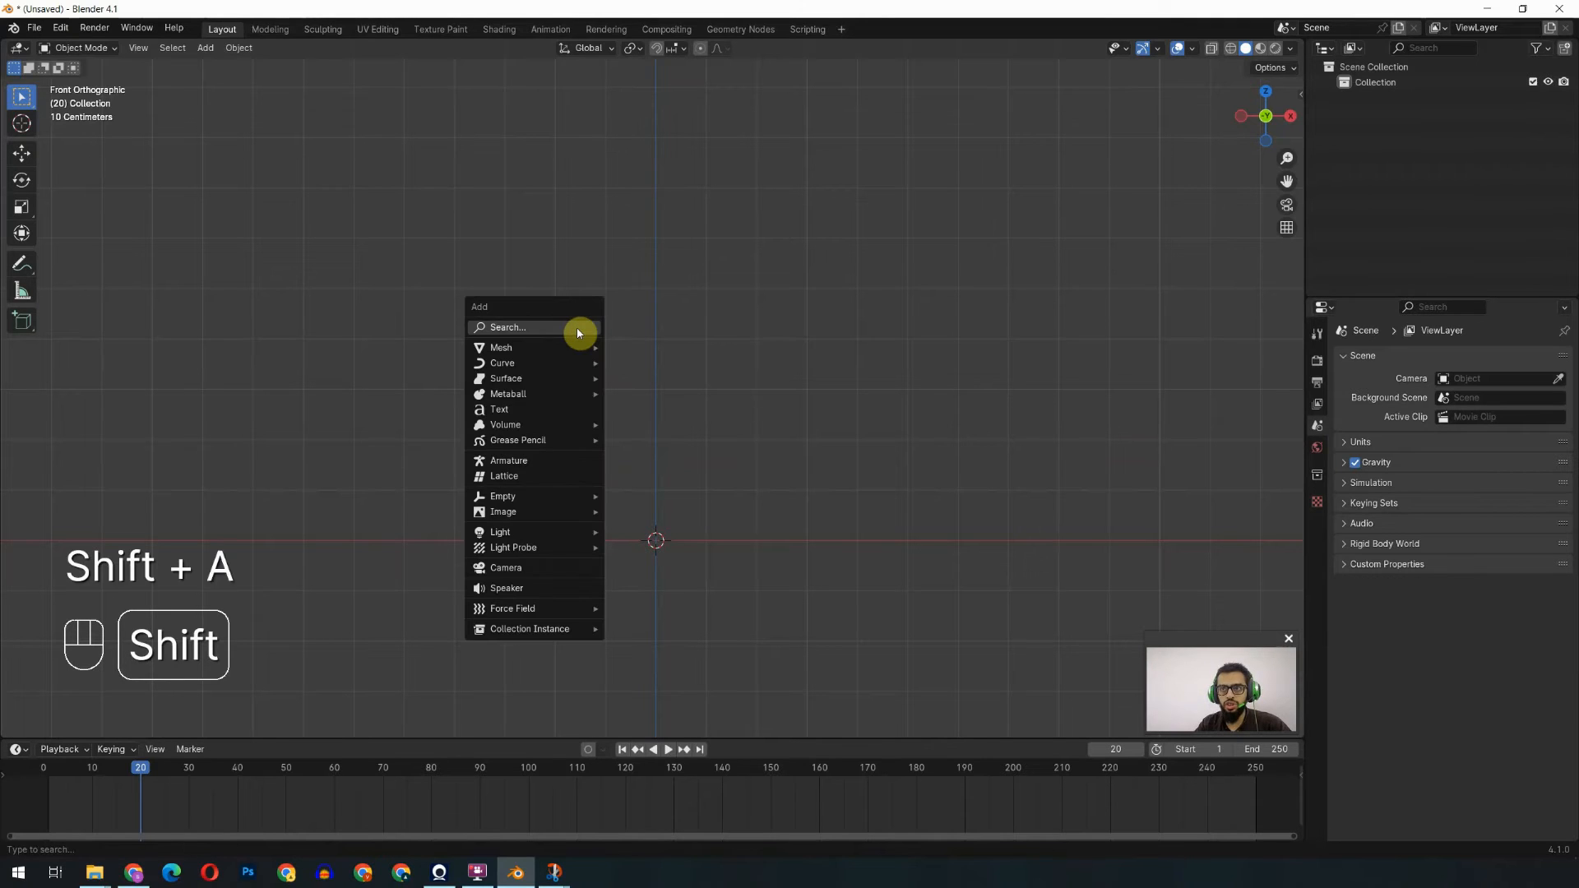
mouse_move(530, 513)
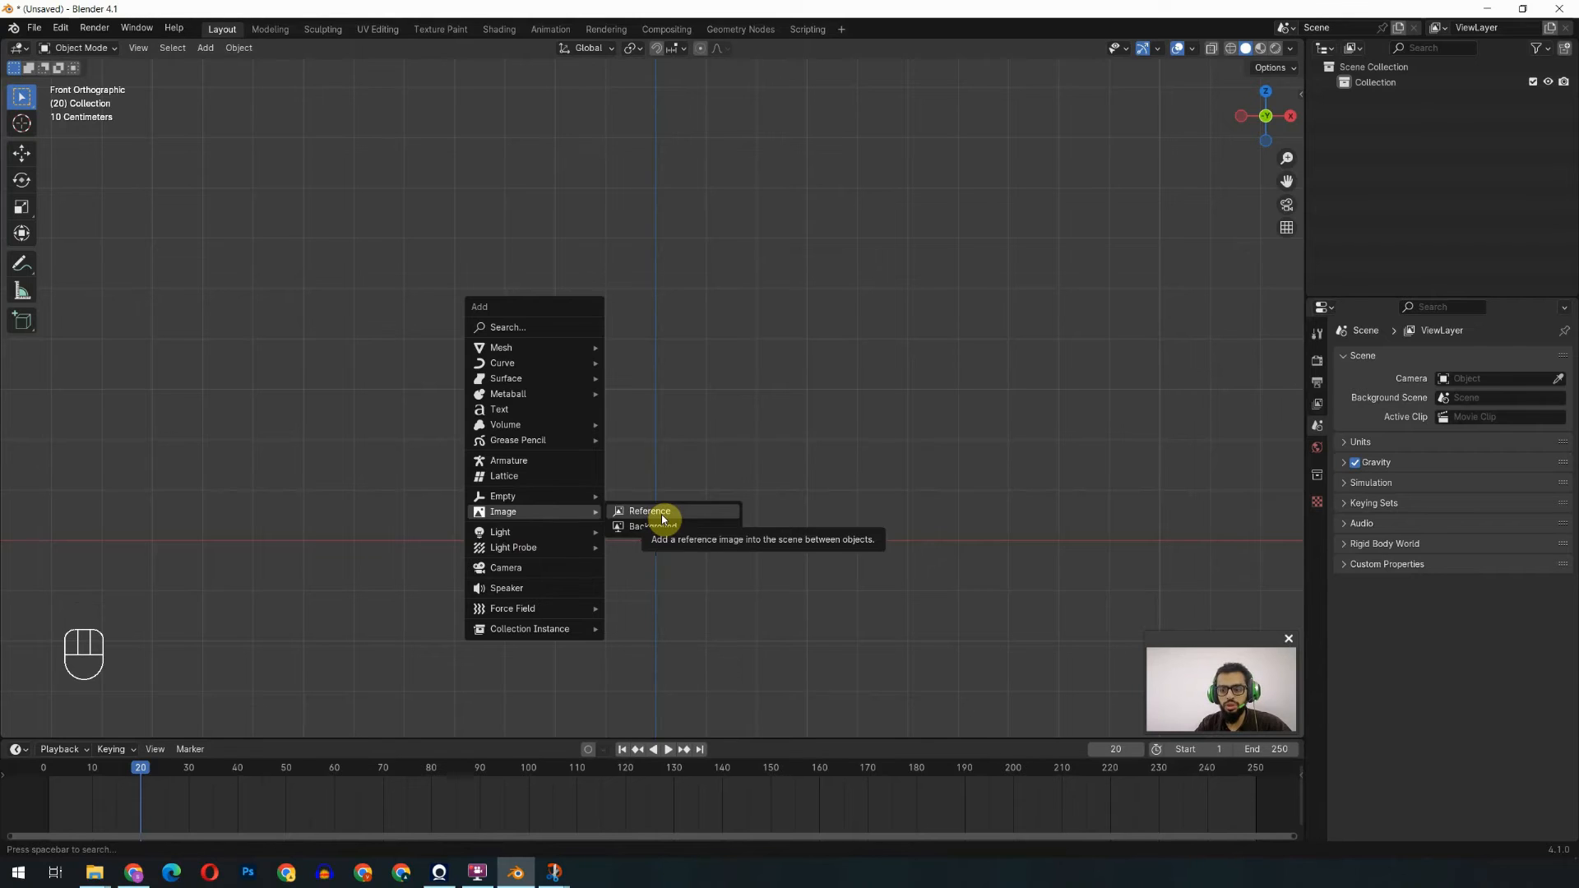
left_click(650, 512)
left_click(668, 352)
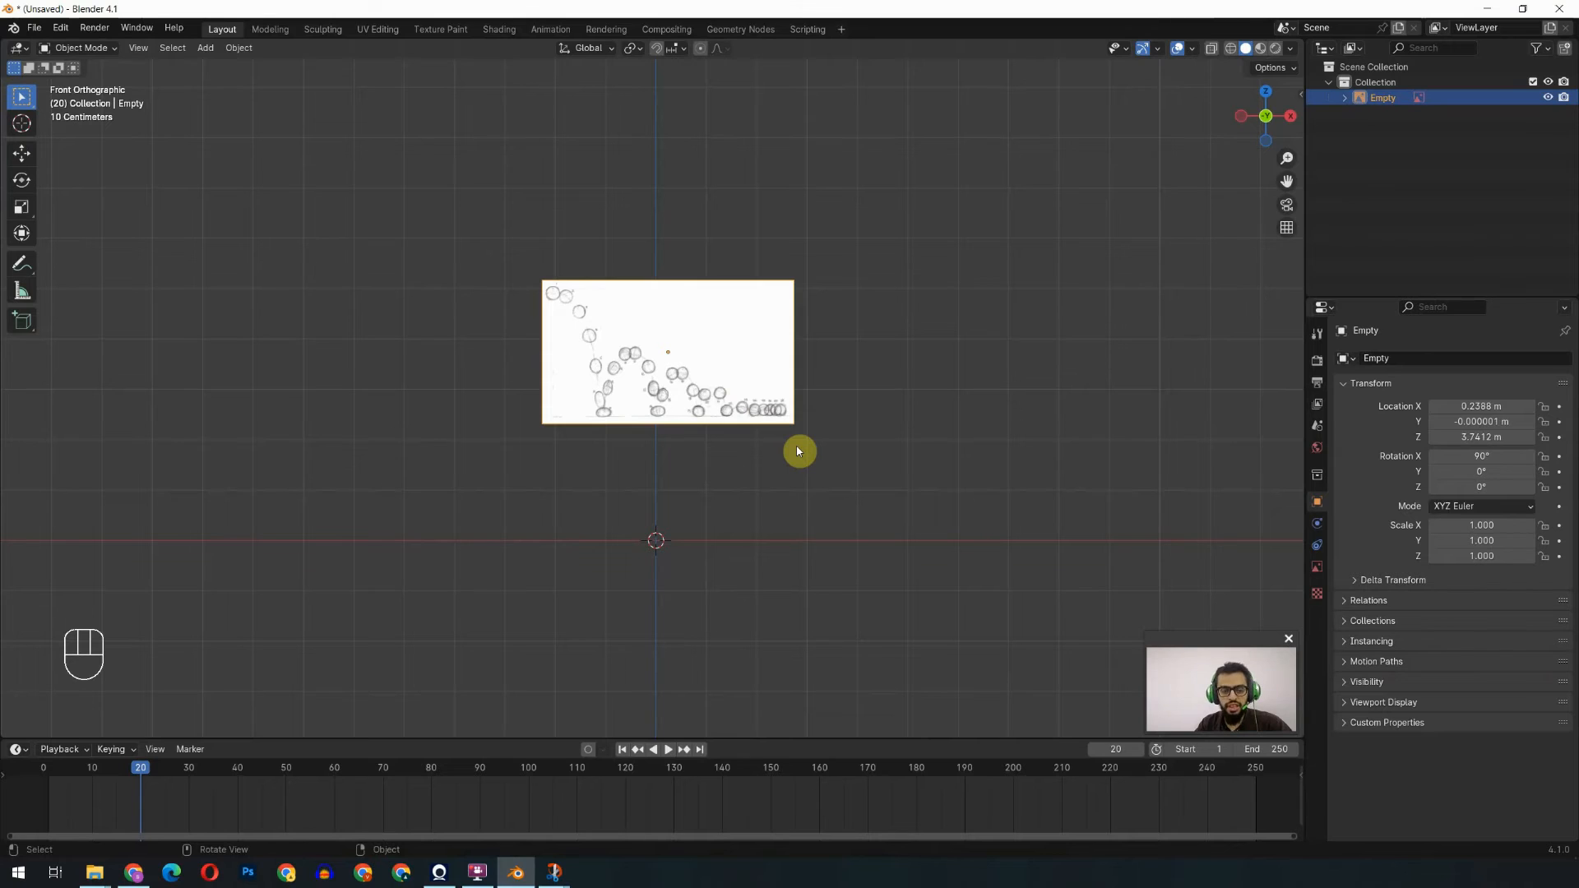
Scale the reference image to about 2.859 and move it to about X 0.545 m, Z 3.778 m, with its ground line near the X axis.
key("s")
left_click(1036, 633)
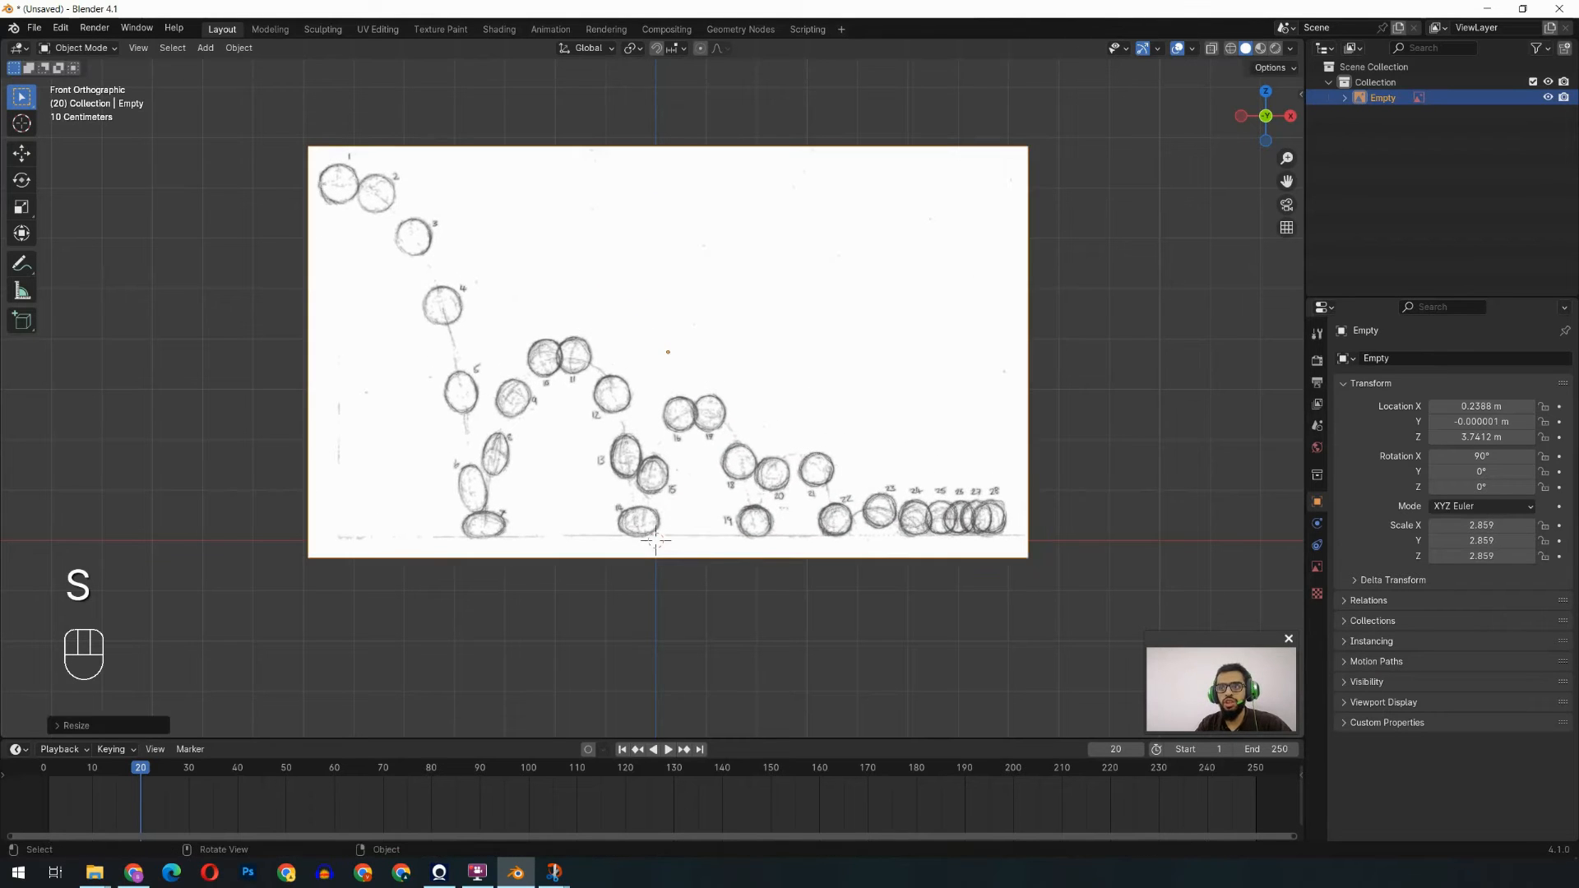
key("g")
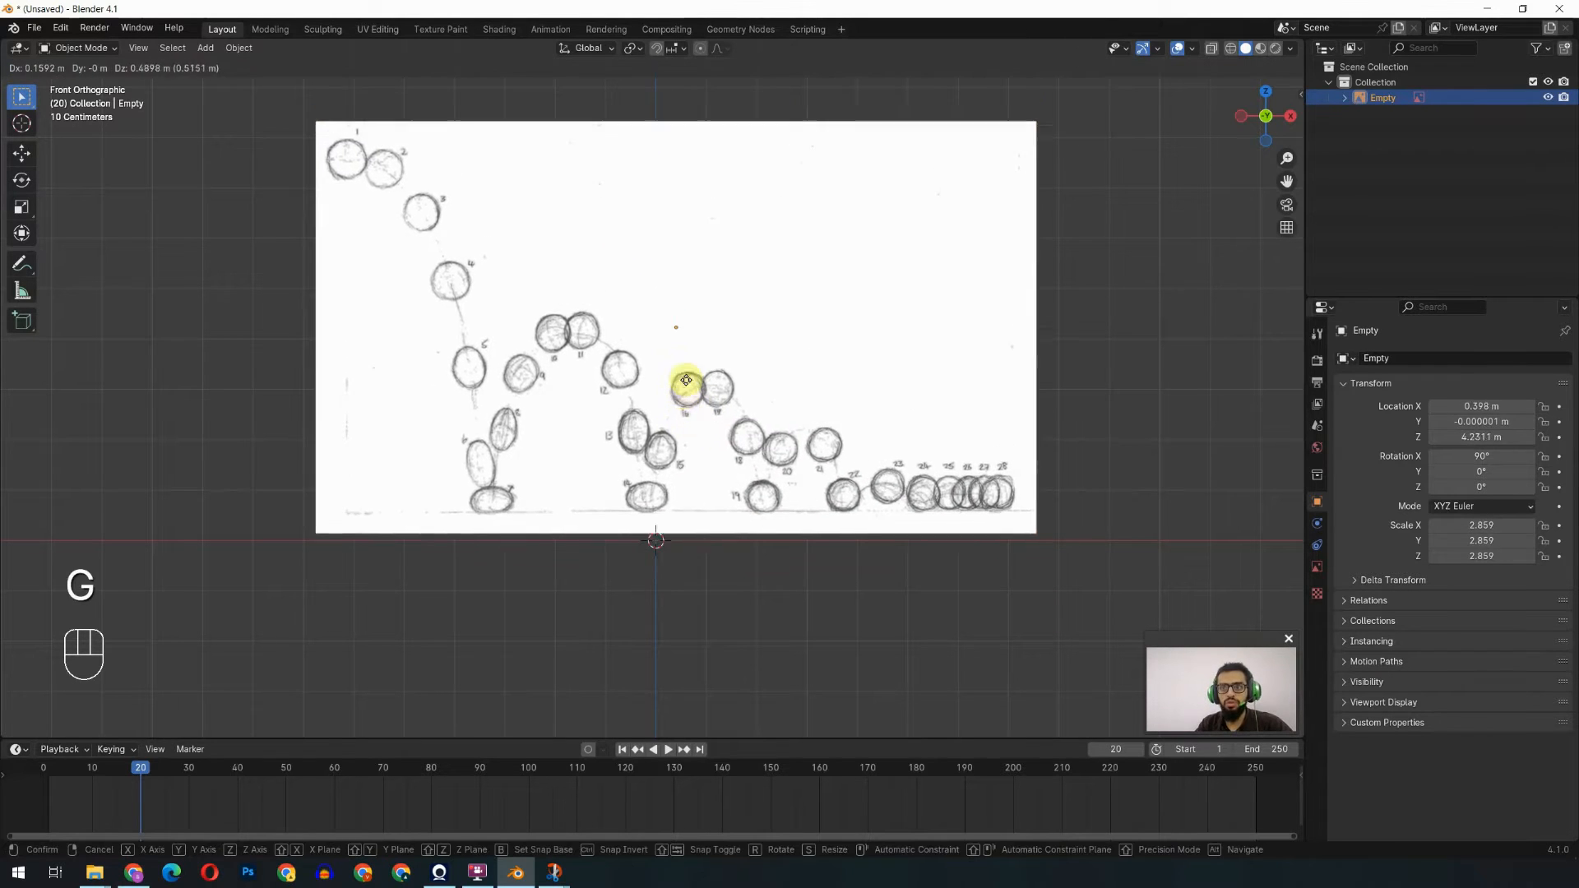
left_click(692, 411)
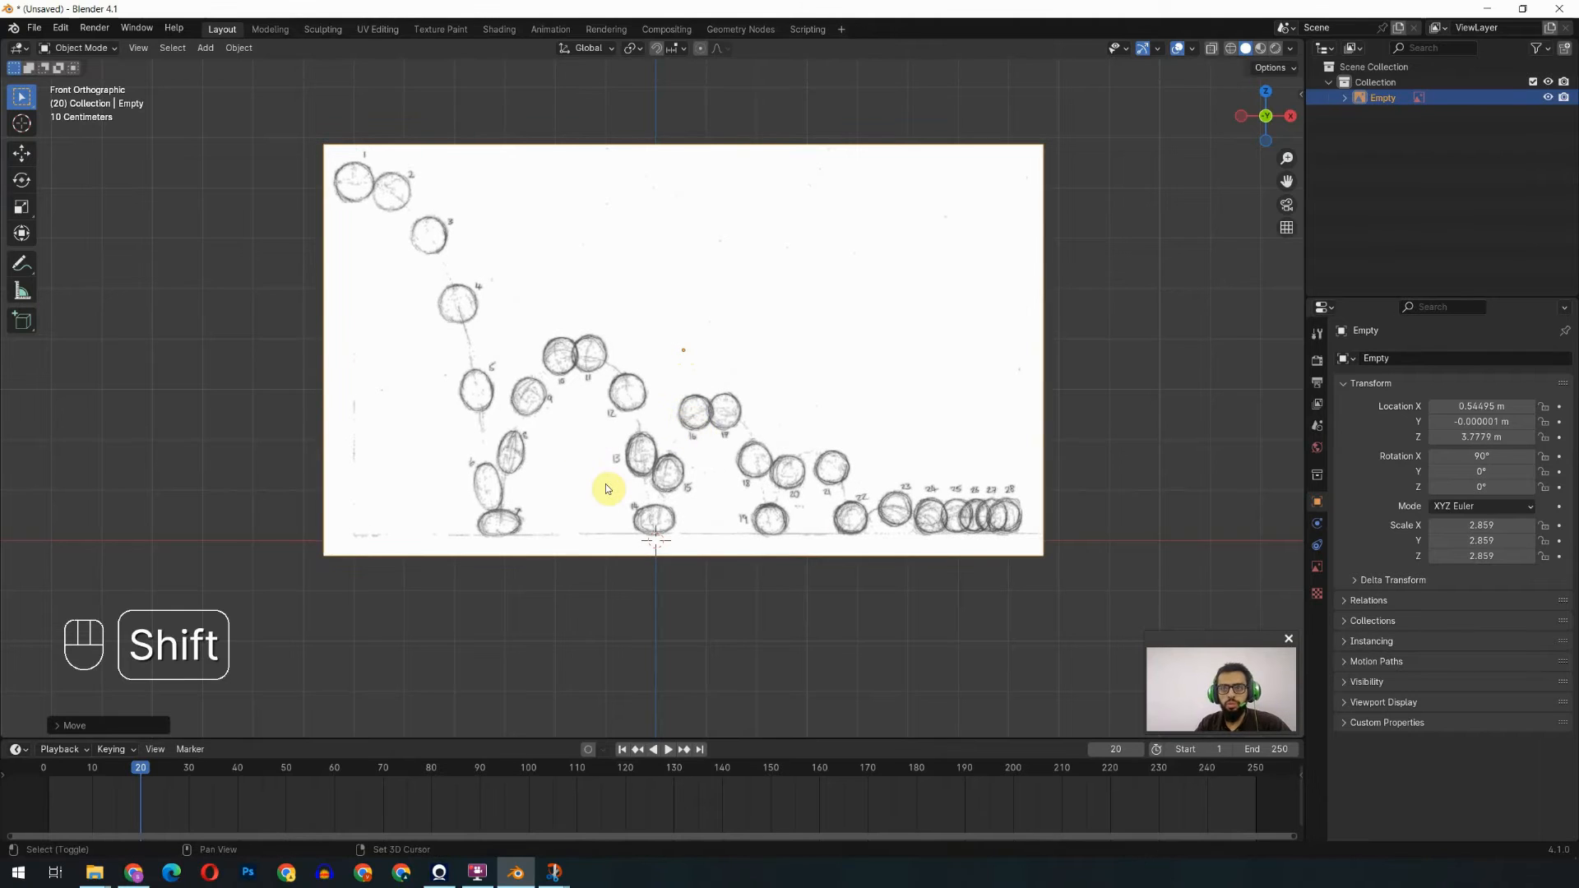
Add a UV sphere mesh at the scene origin.
key("shift+a")
mouse_move(576, 512)
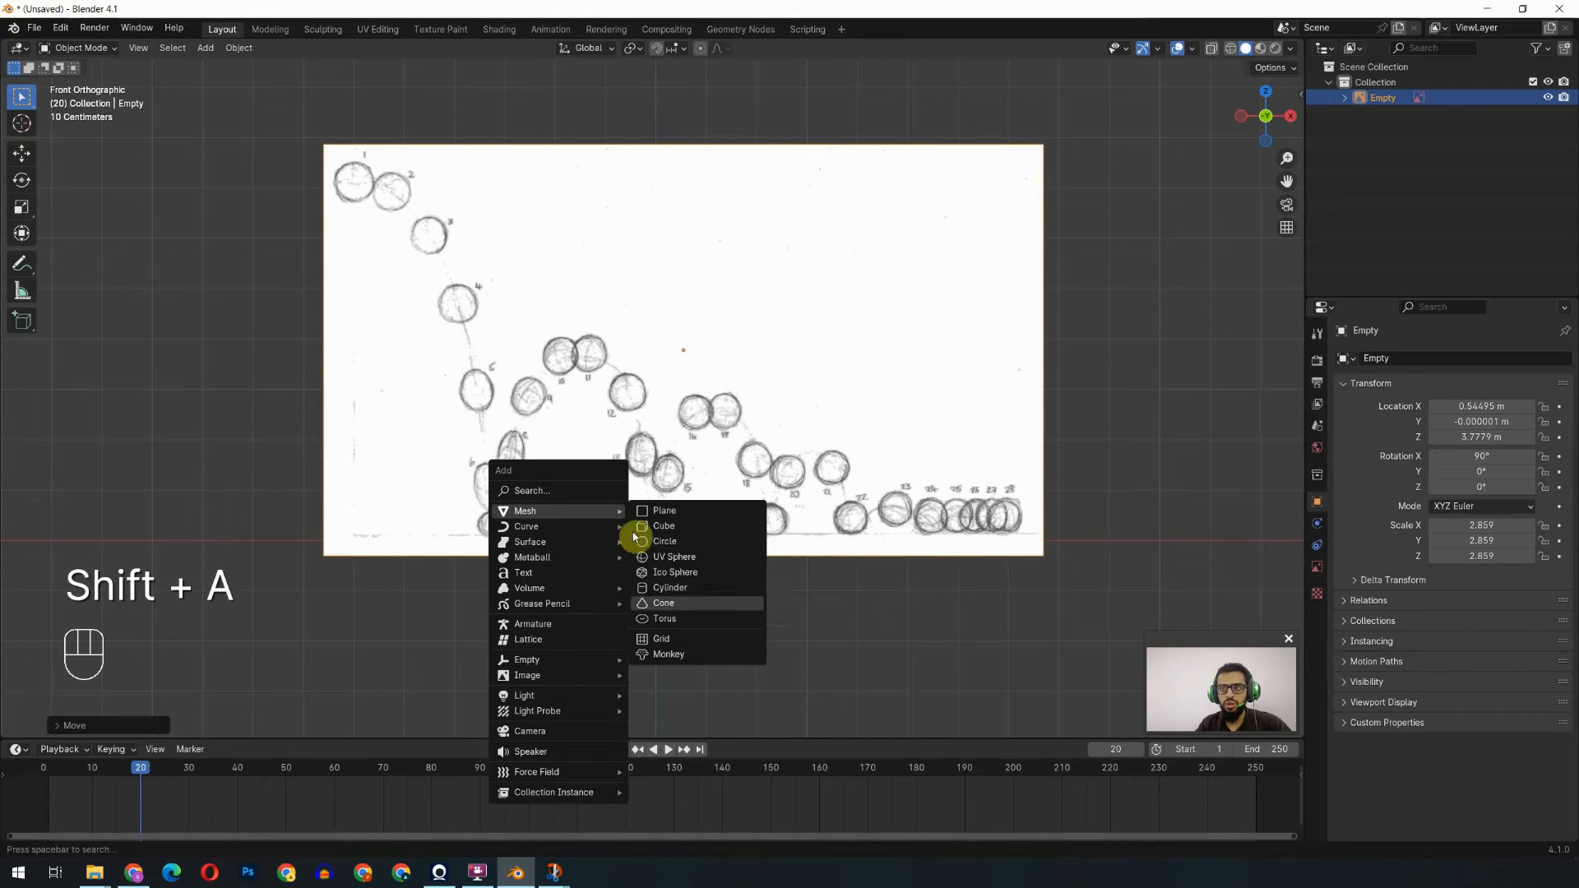
left_click(689, 559)
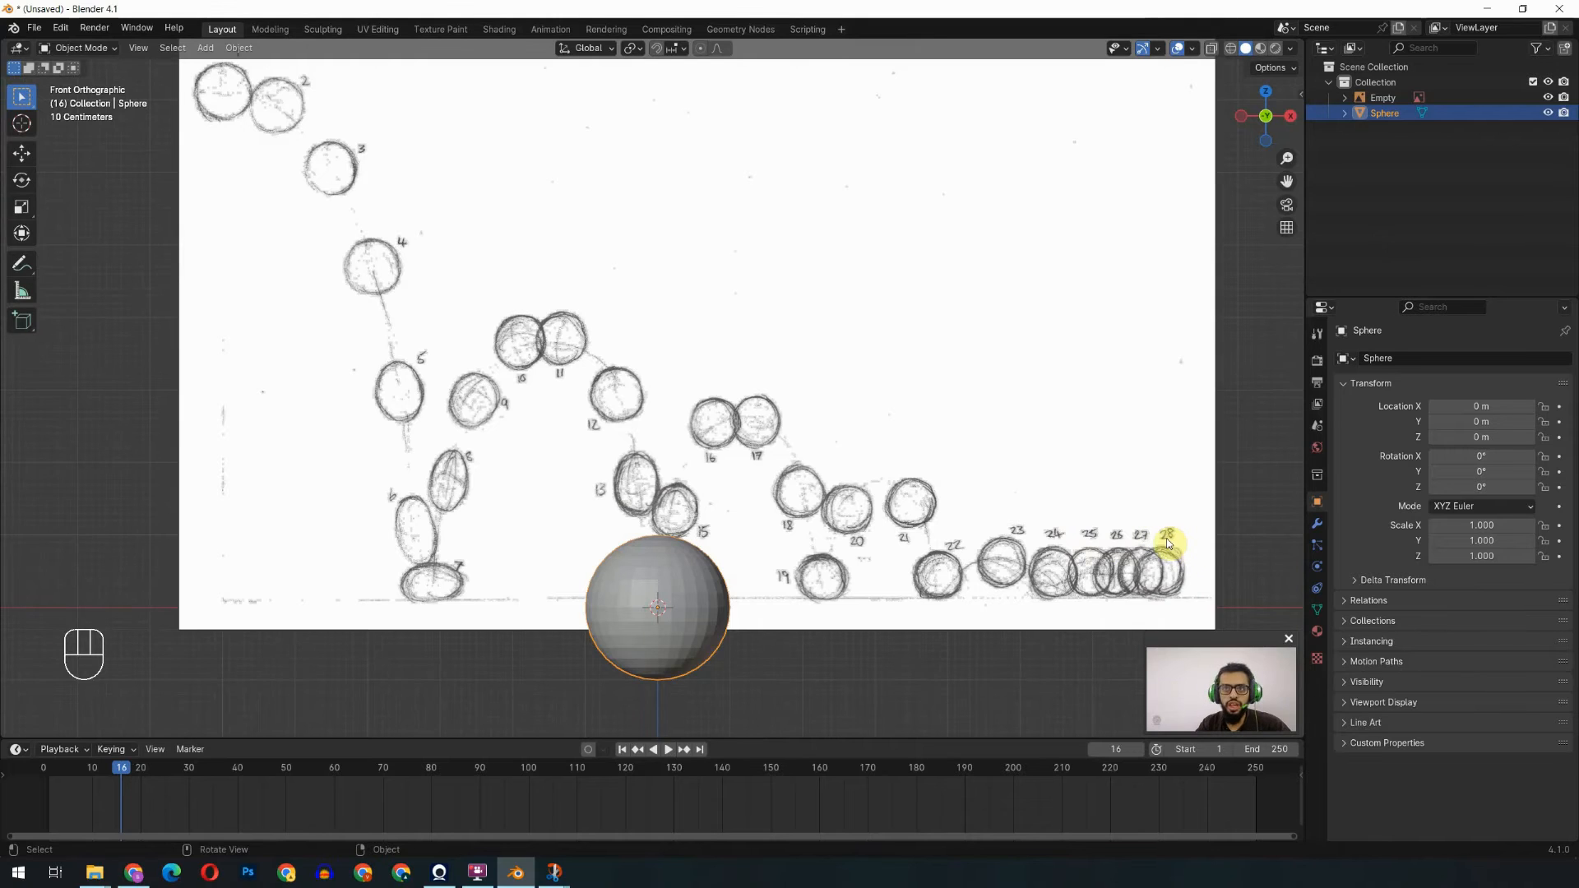
Set the animation's end frame to 28, fit the timeline to the shortened range, and check the output frame rate.
left_click(1263, 750)
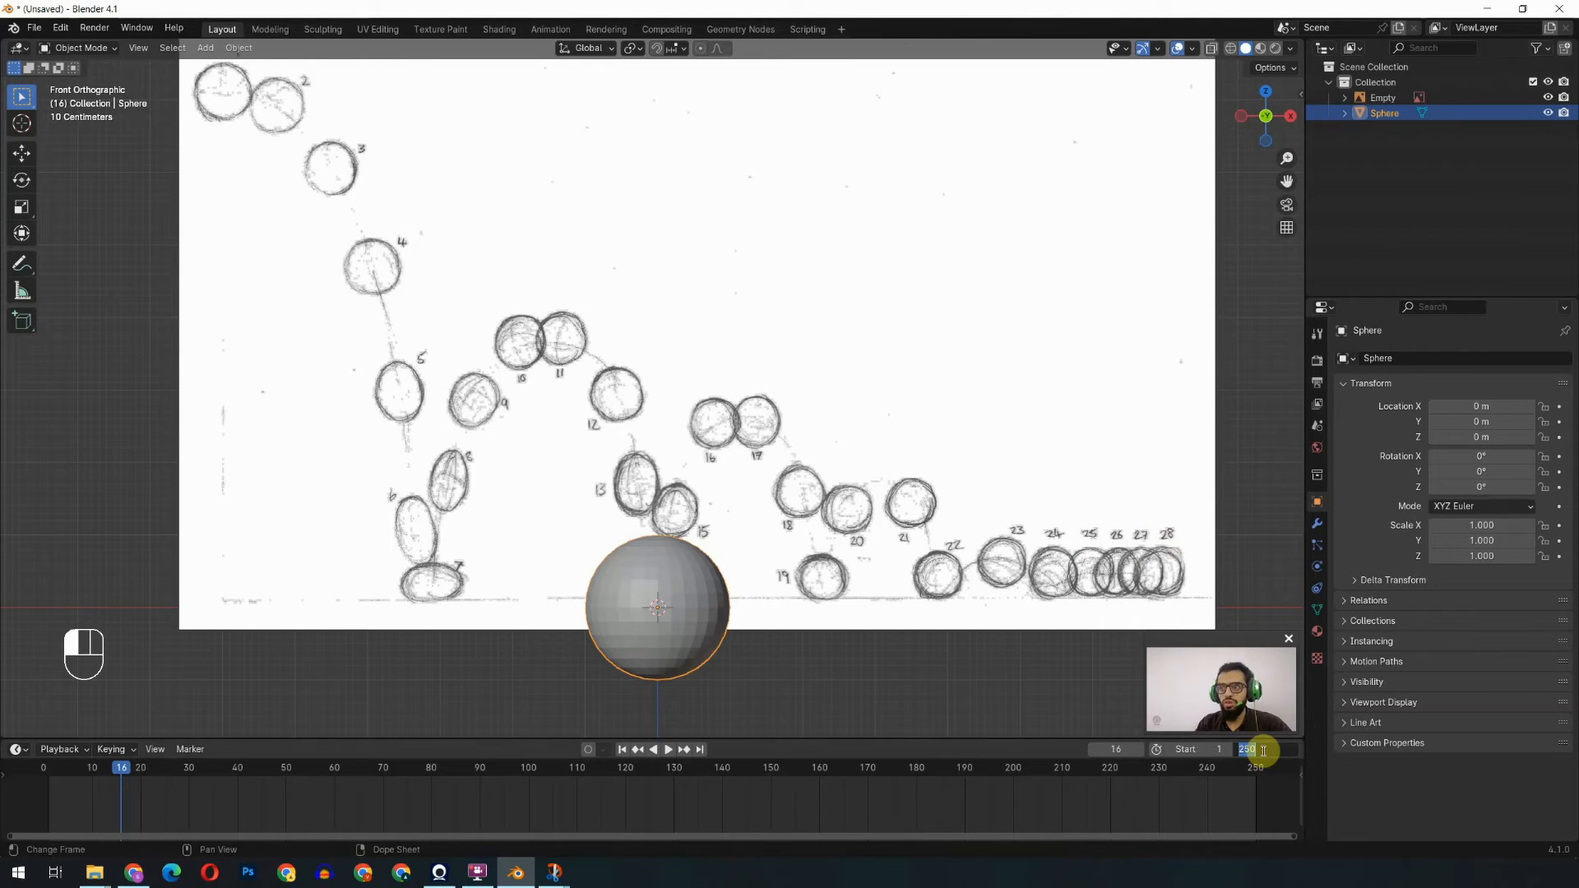
type("28")
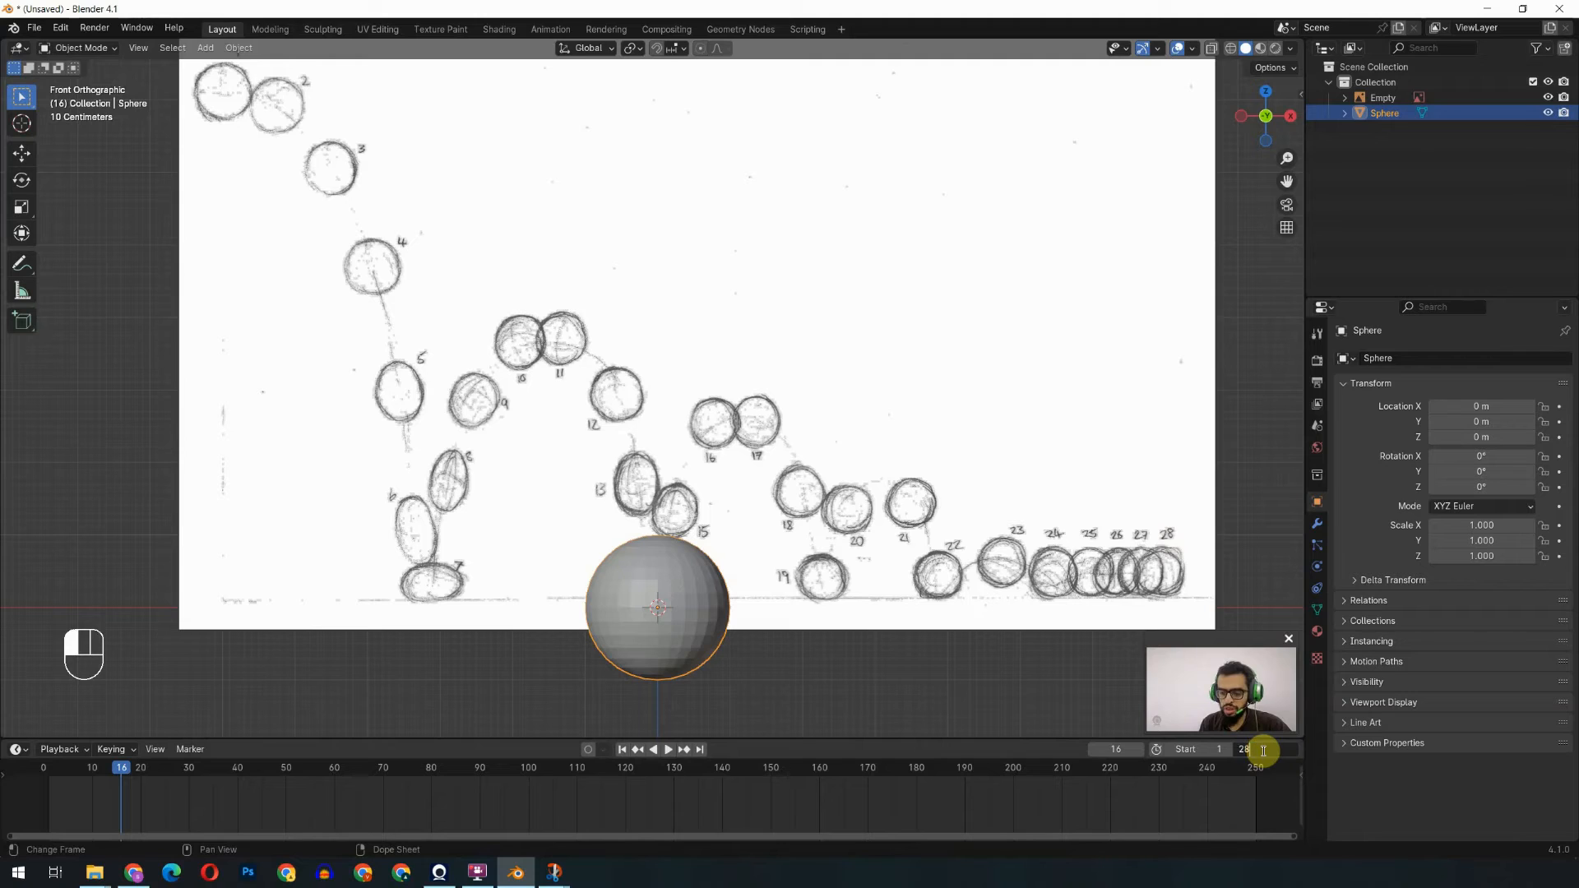
key("Return")
scroll(313, 800, "up", 2)
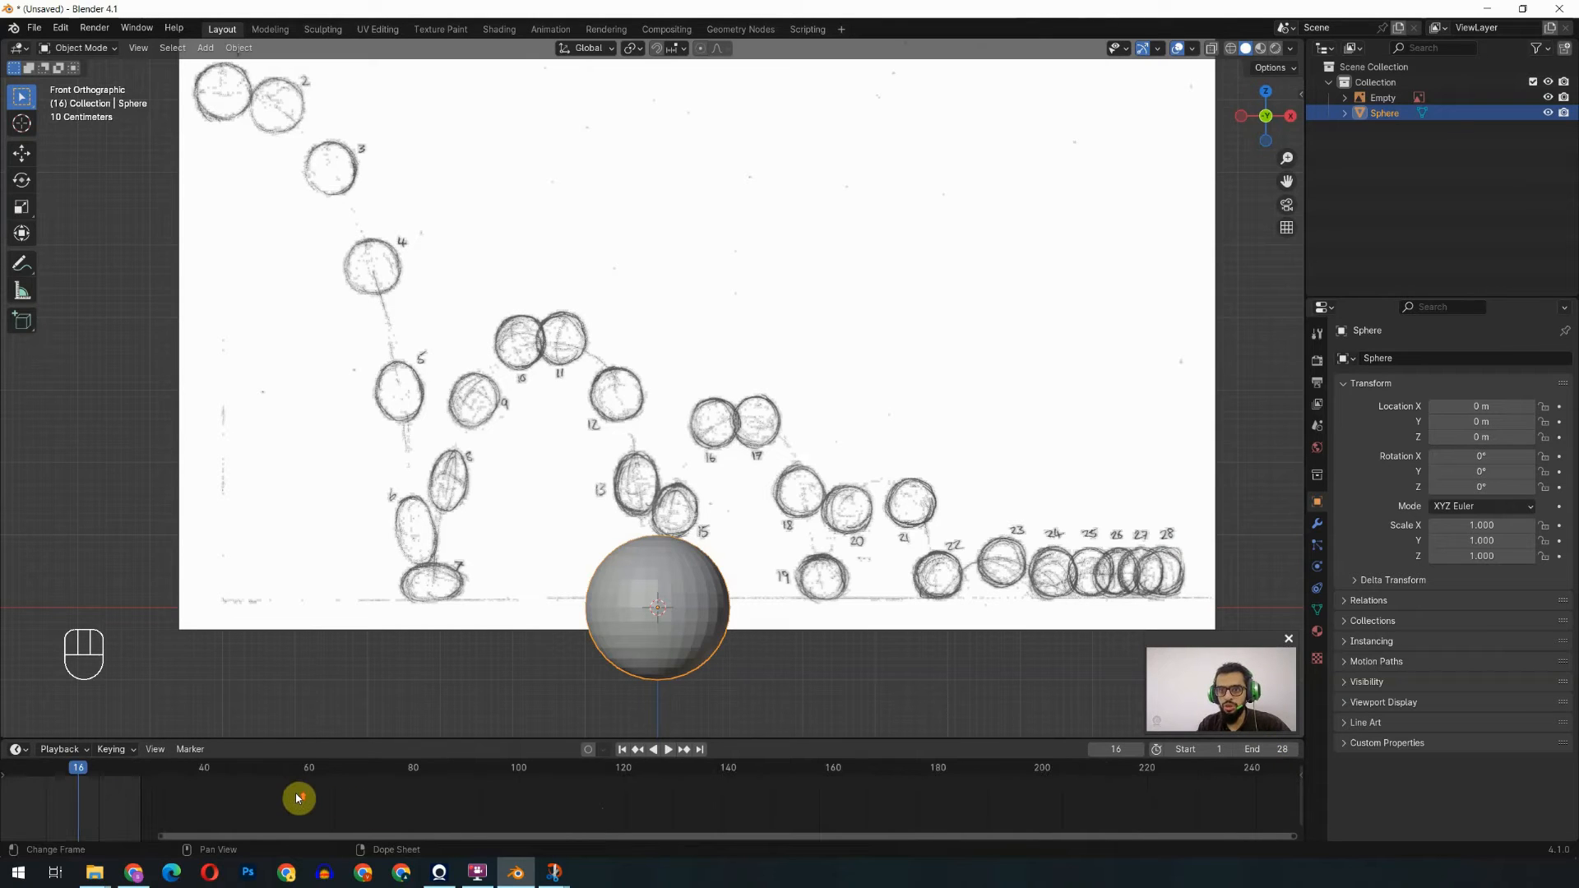
middle_click_drag(294, 798, 839, 811)
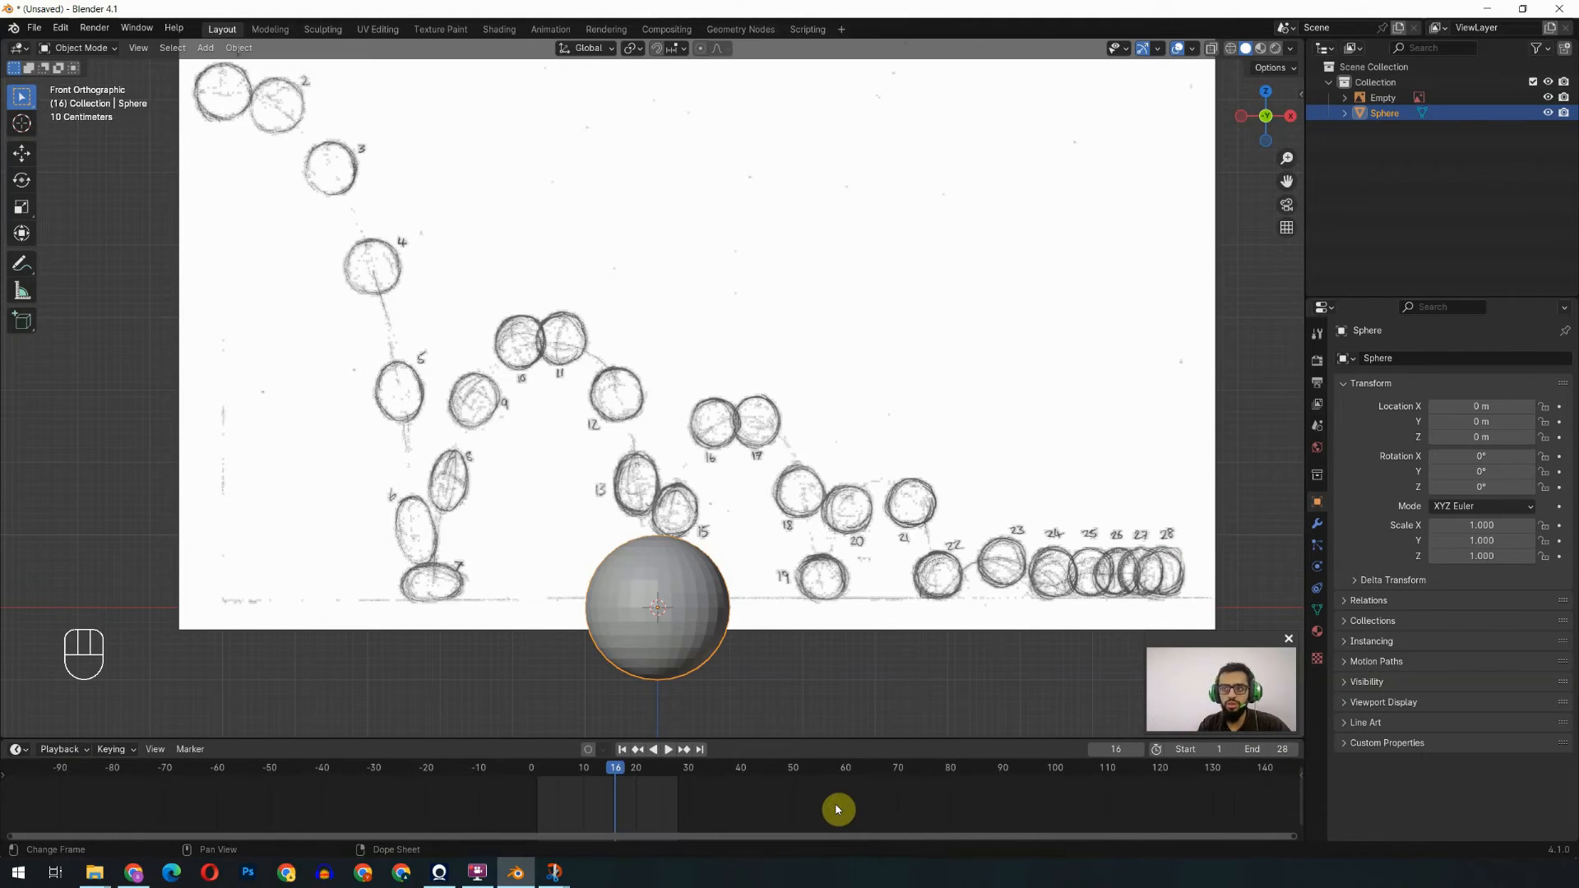
scroll(733, 814, "up", 2)
left_click(1316, 382)
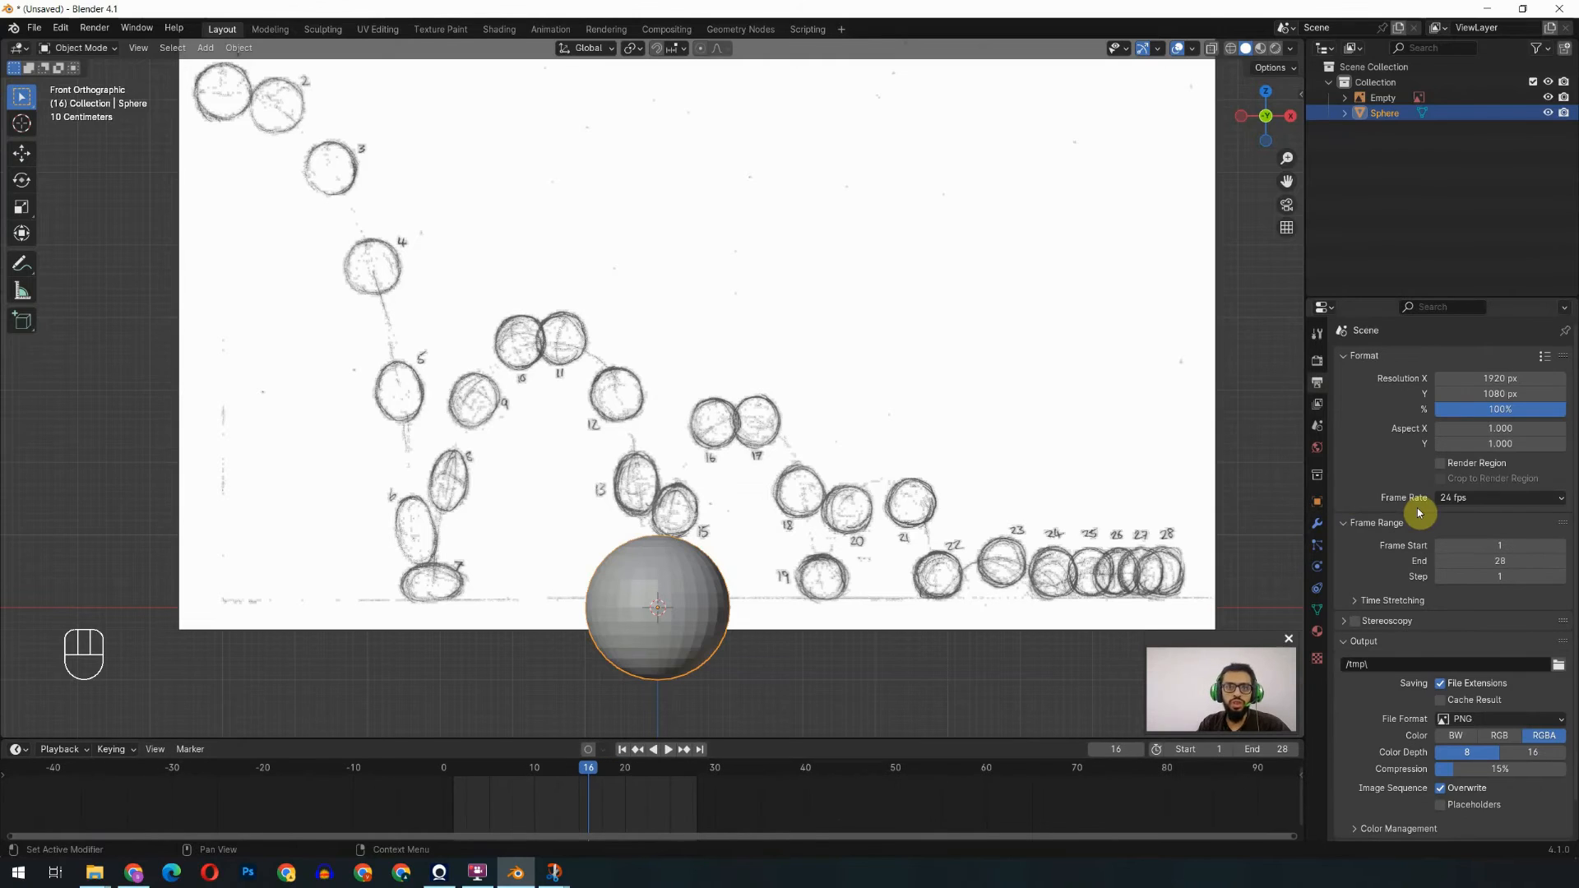
left_click(1471, 500)
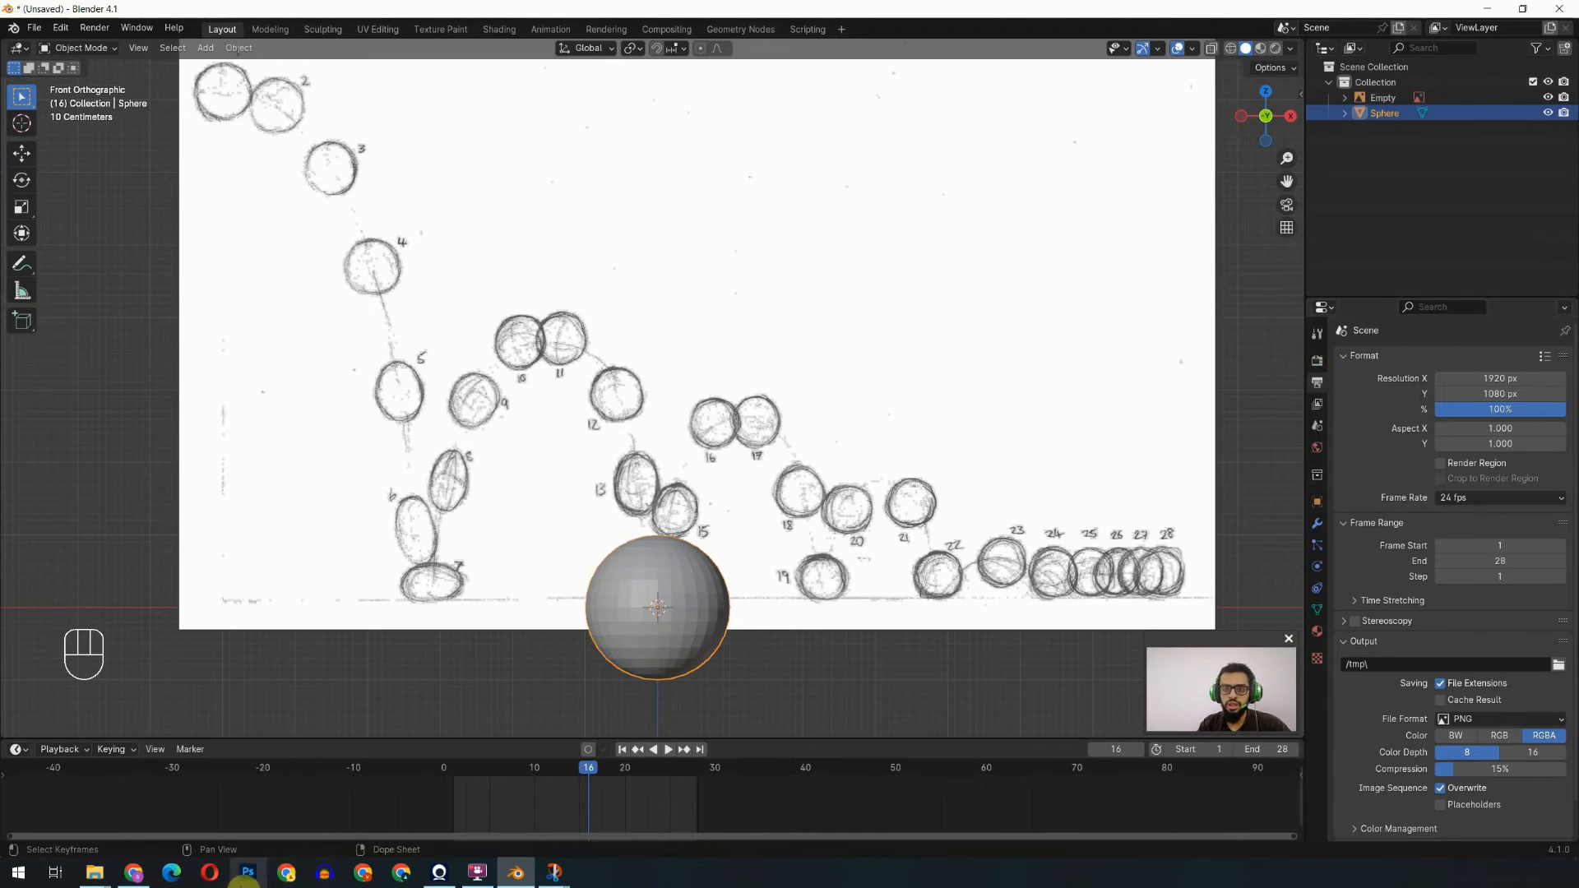
Go to frame 1, move the sphere near ball 1 of the drawing, and scale it down towards the drawn ball's size.
left_click(447, 768)
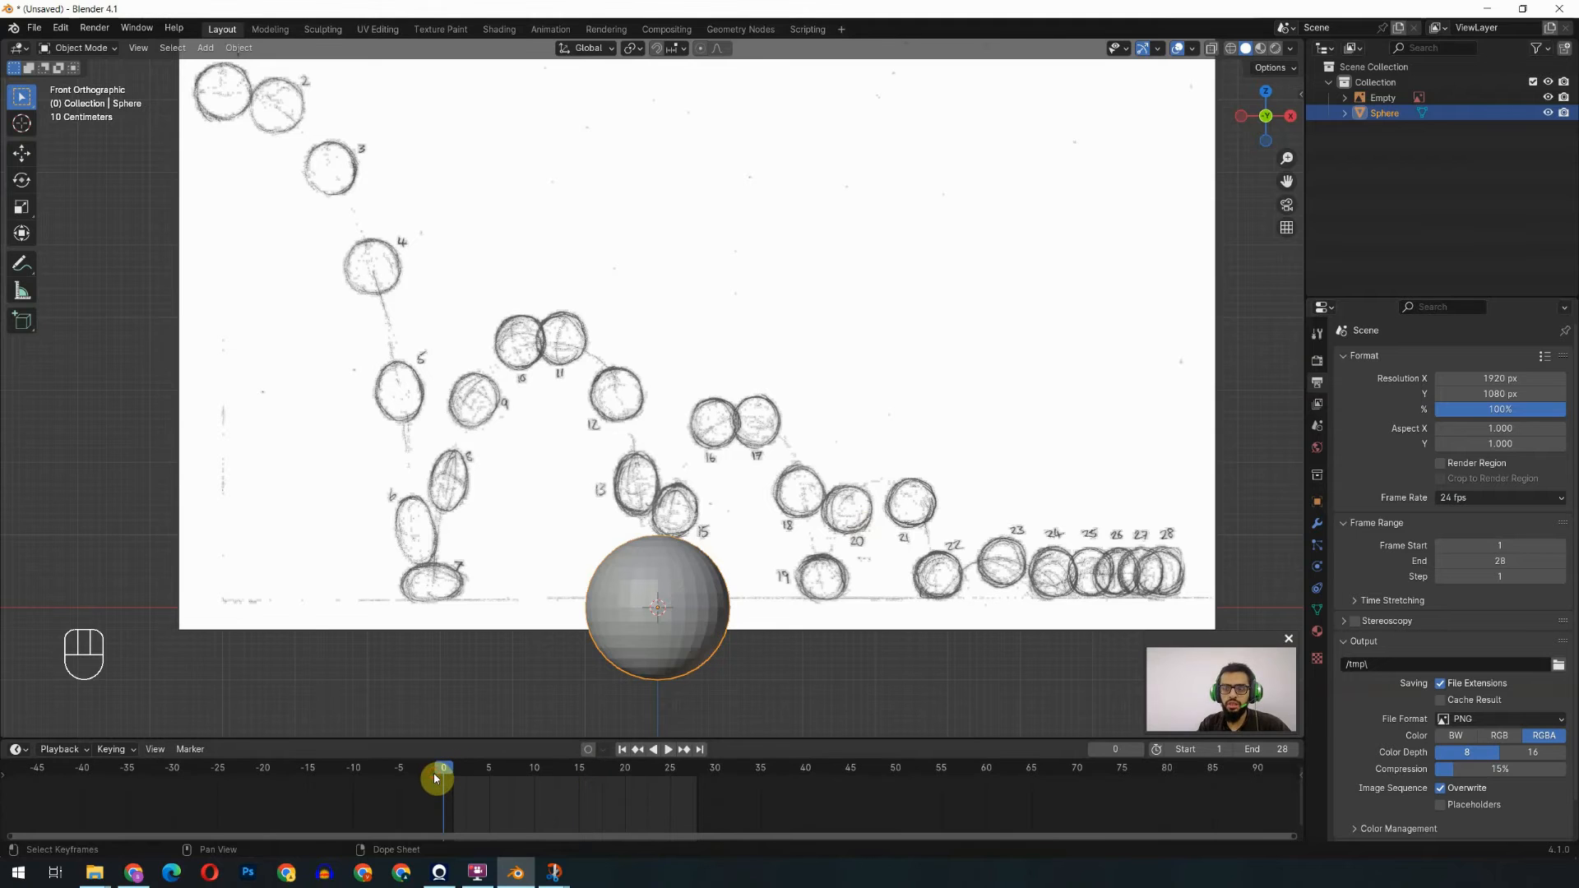
left_click_drag(435, 778, 456, 770)
left_click(668, 610)
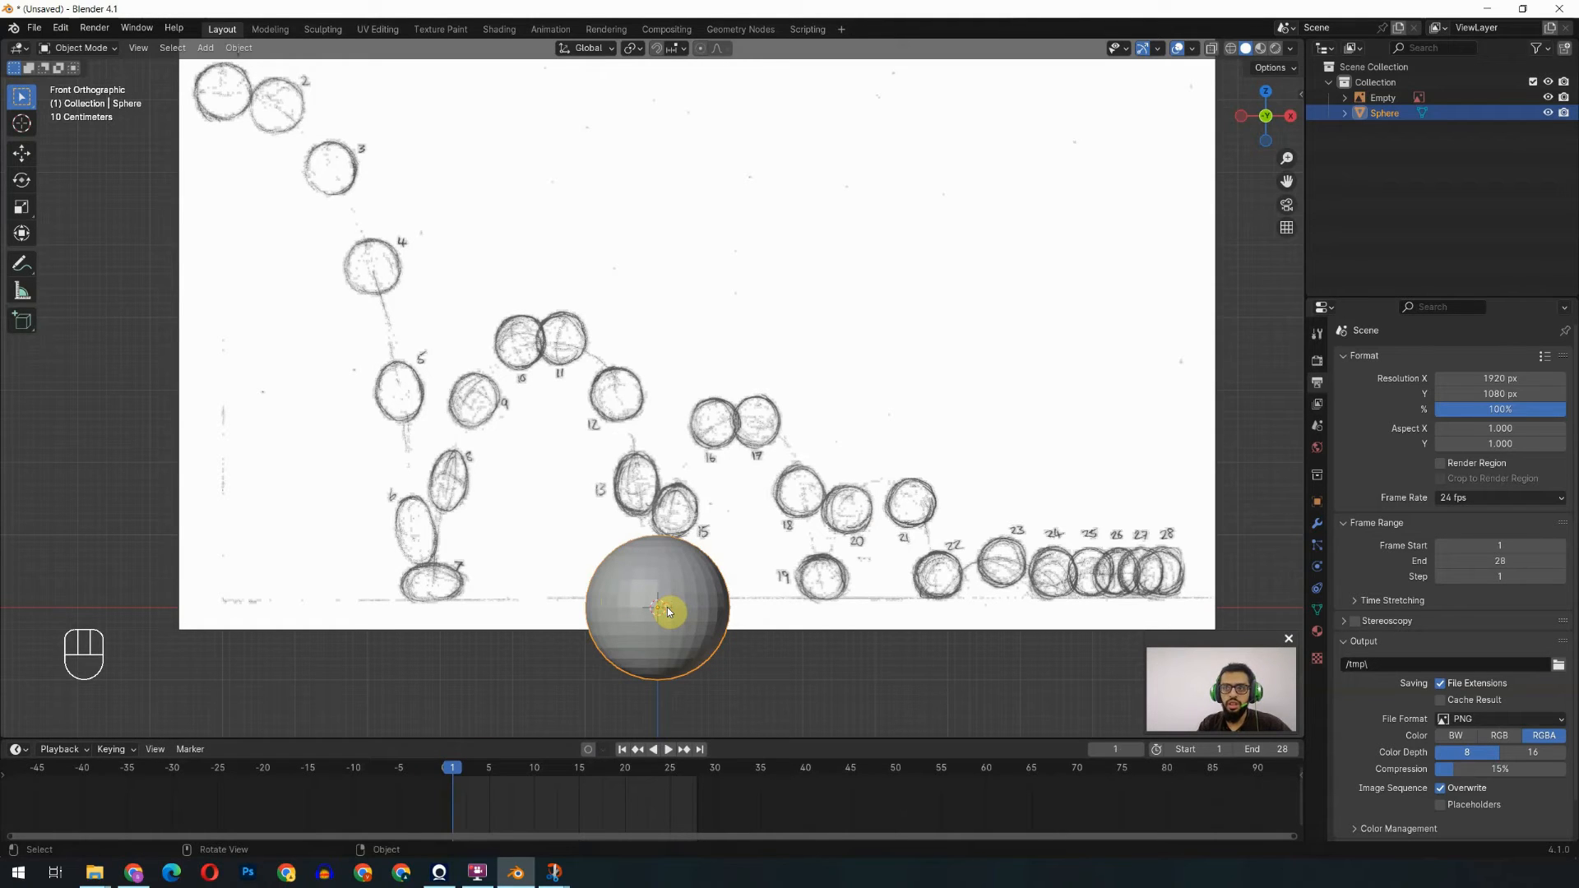
key("g")
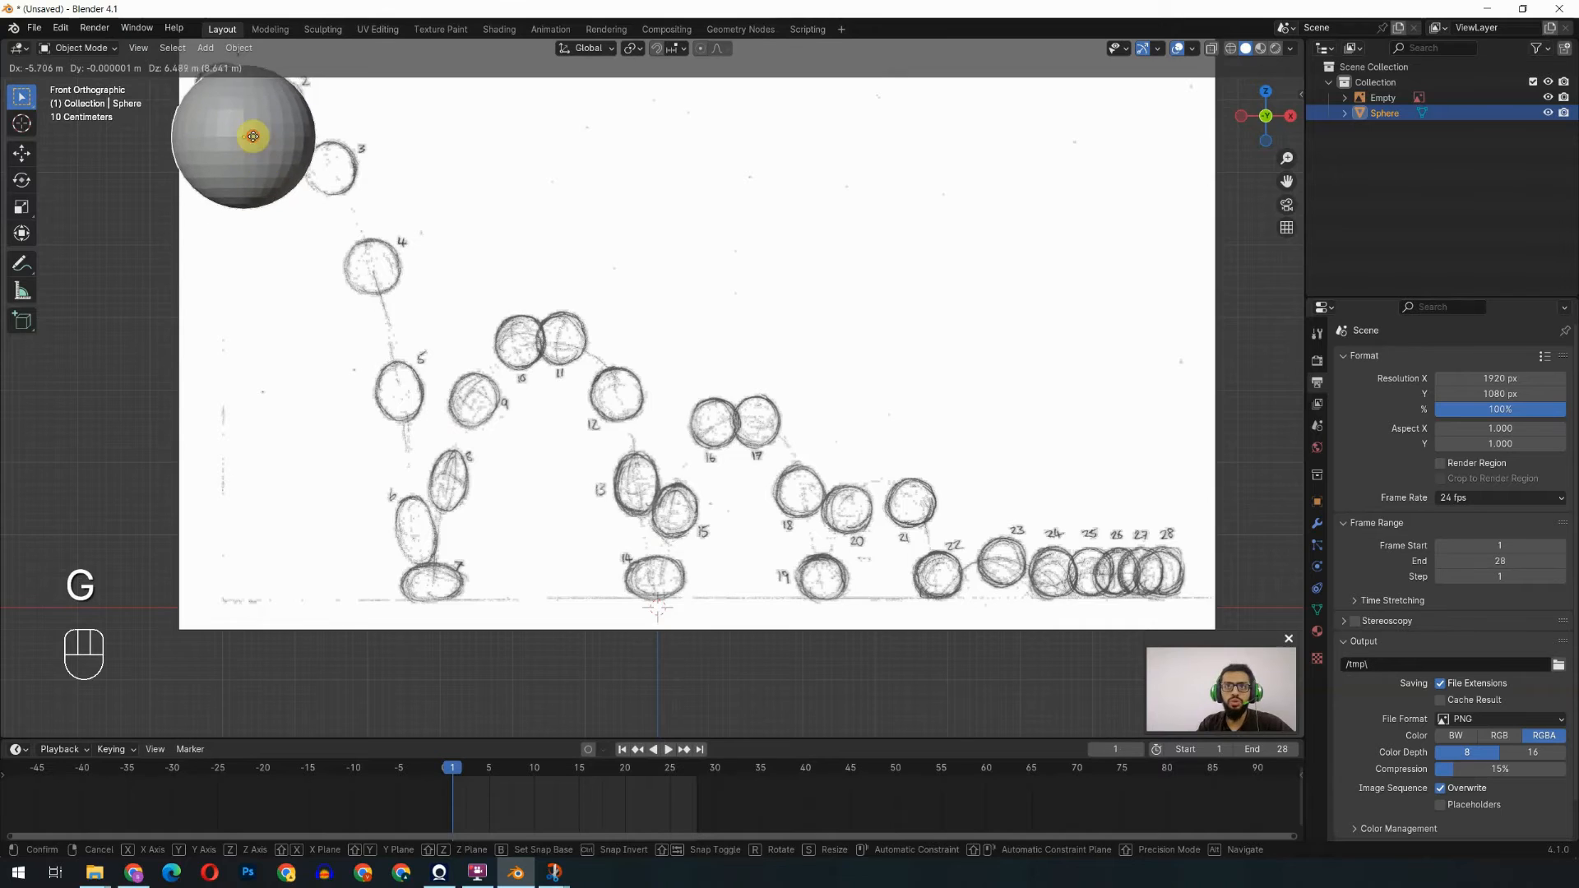
left_click(252, 159)
scroll(490, 370, "down", 2)
key("s")
left_click(444, 329)
scroll(459, 370, "up", 2)
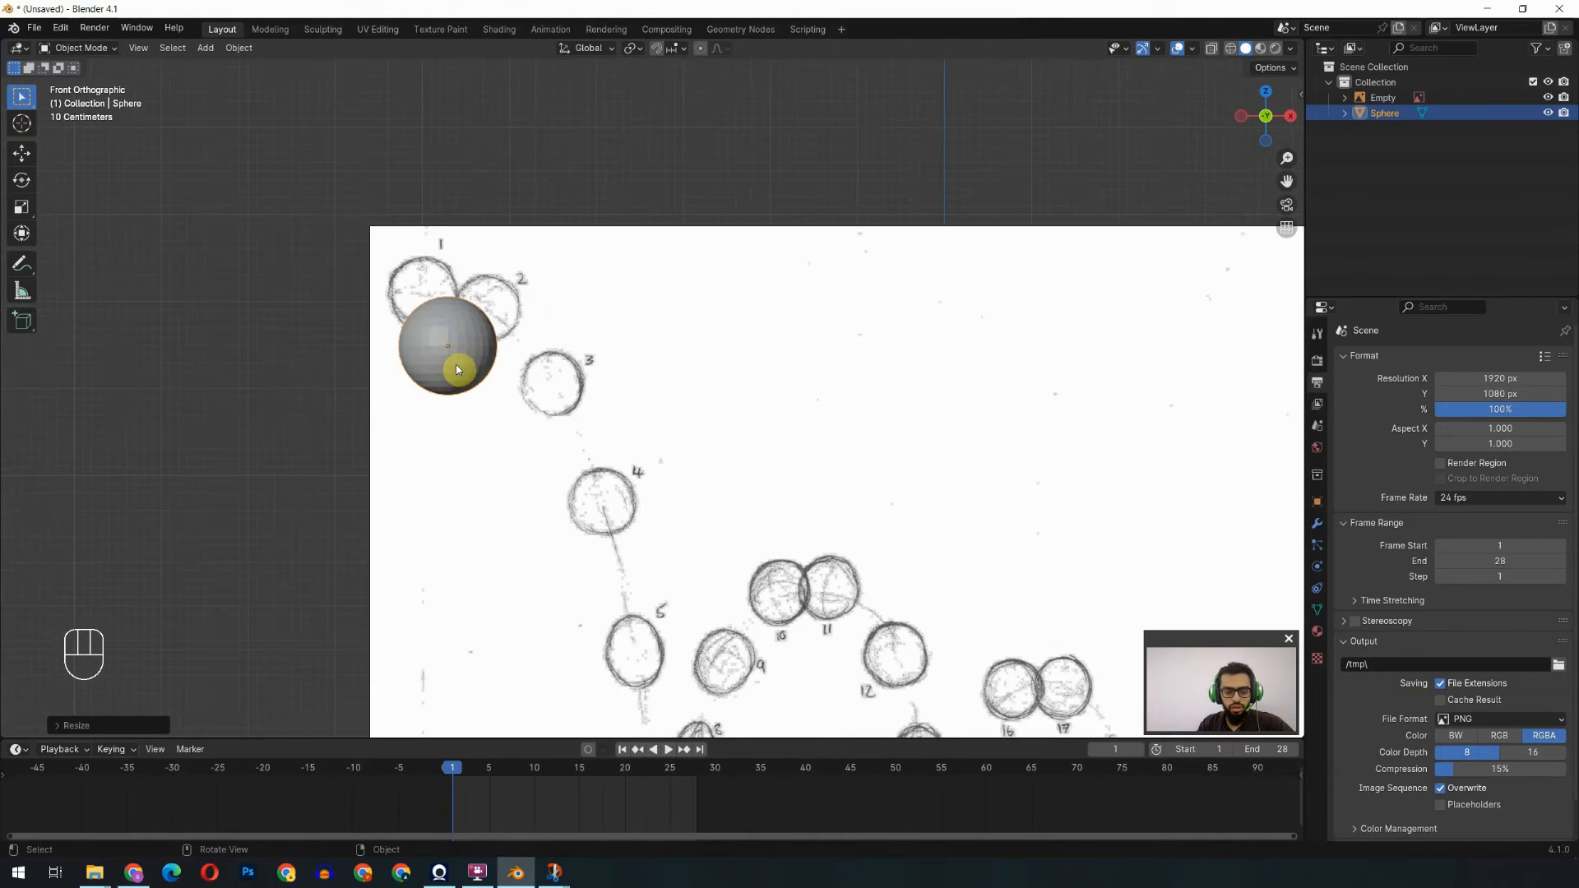
Fit the sphere's position and size to drawn ball 1 and insert a Location, Rotation & Scale keyframe at frame 1.
key("g")
left_click(434, 316)
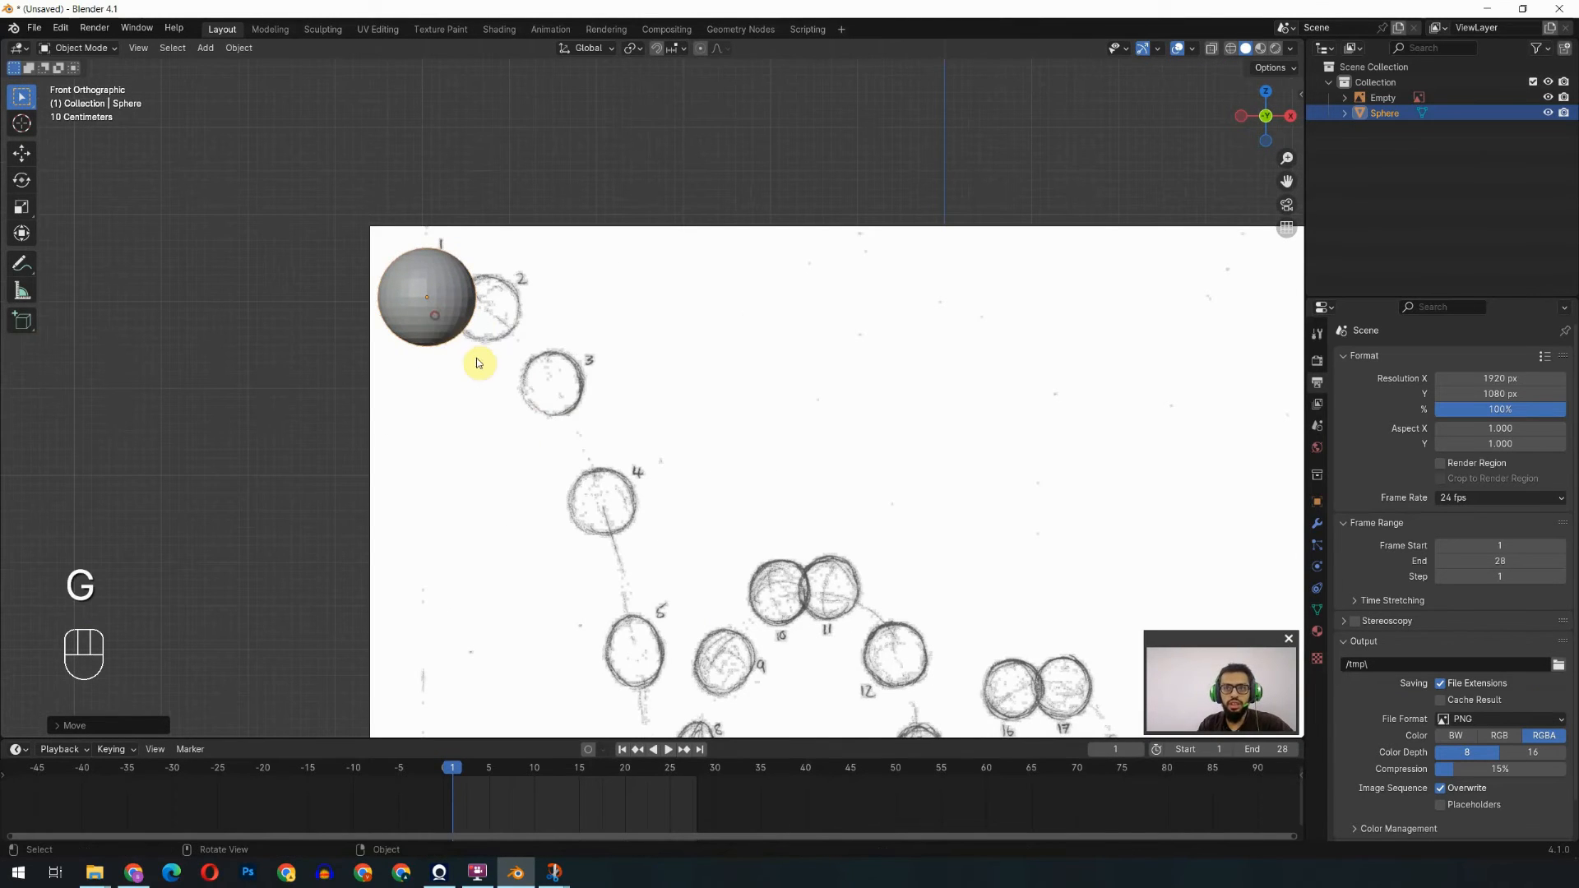
key("s")
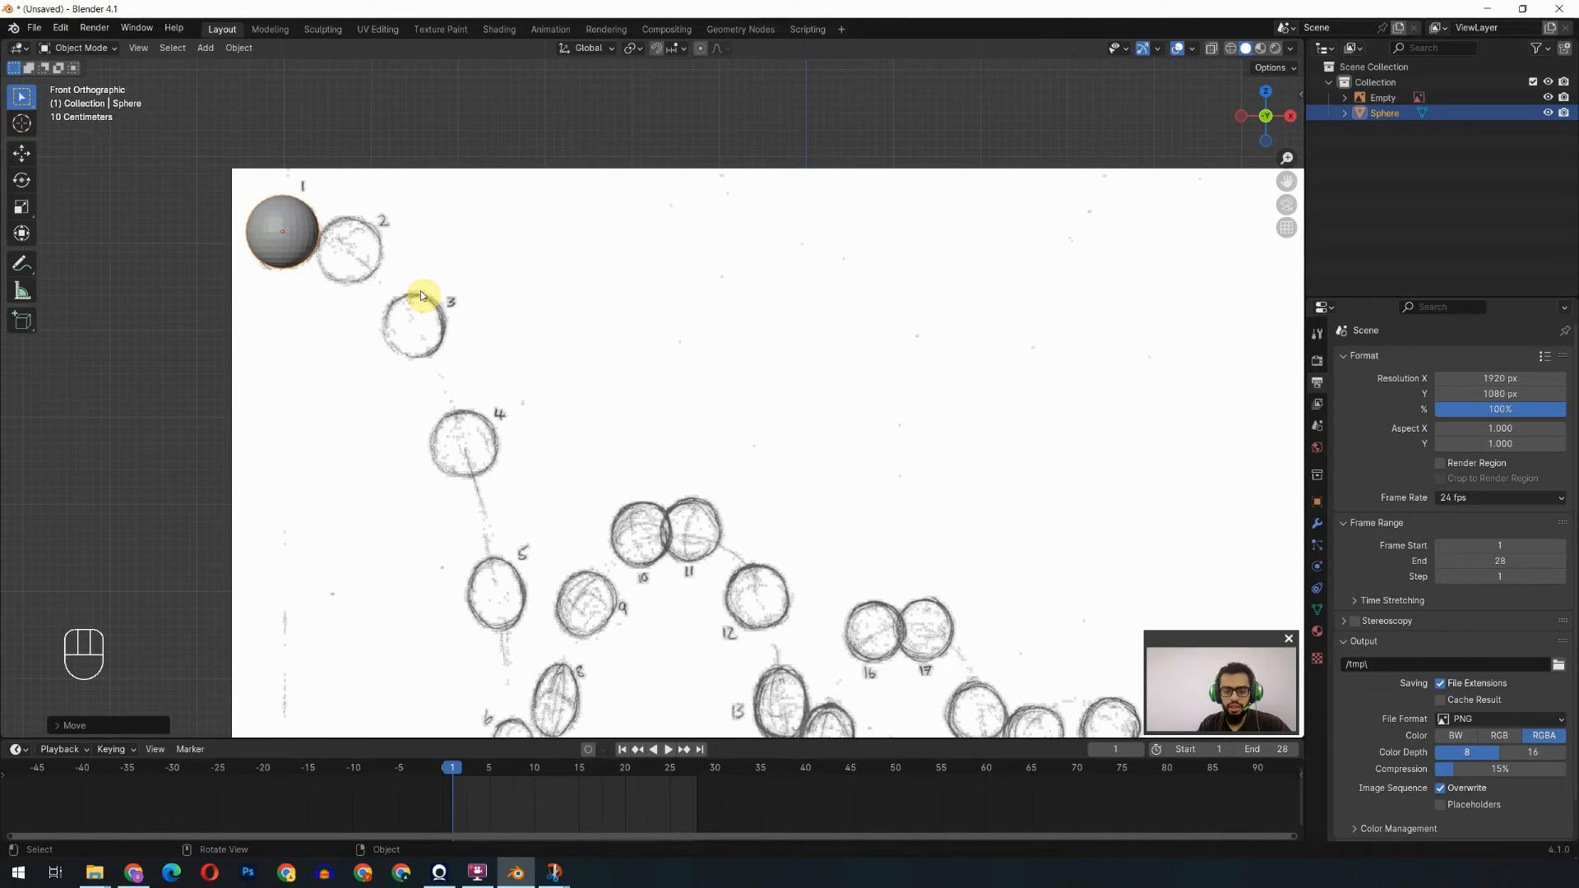
key("k")
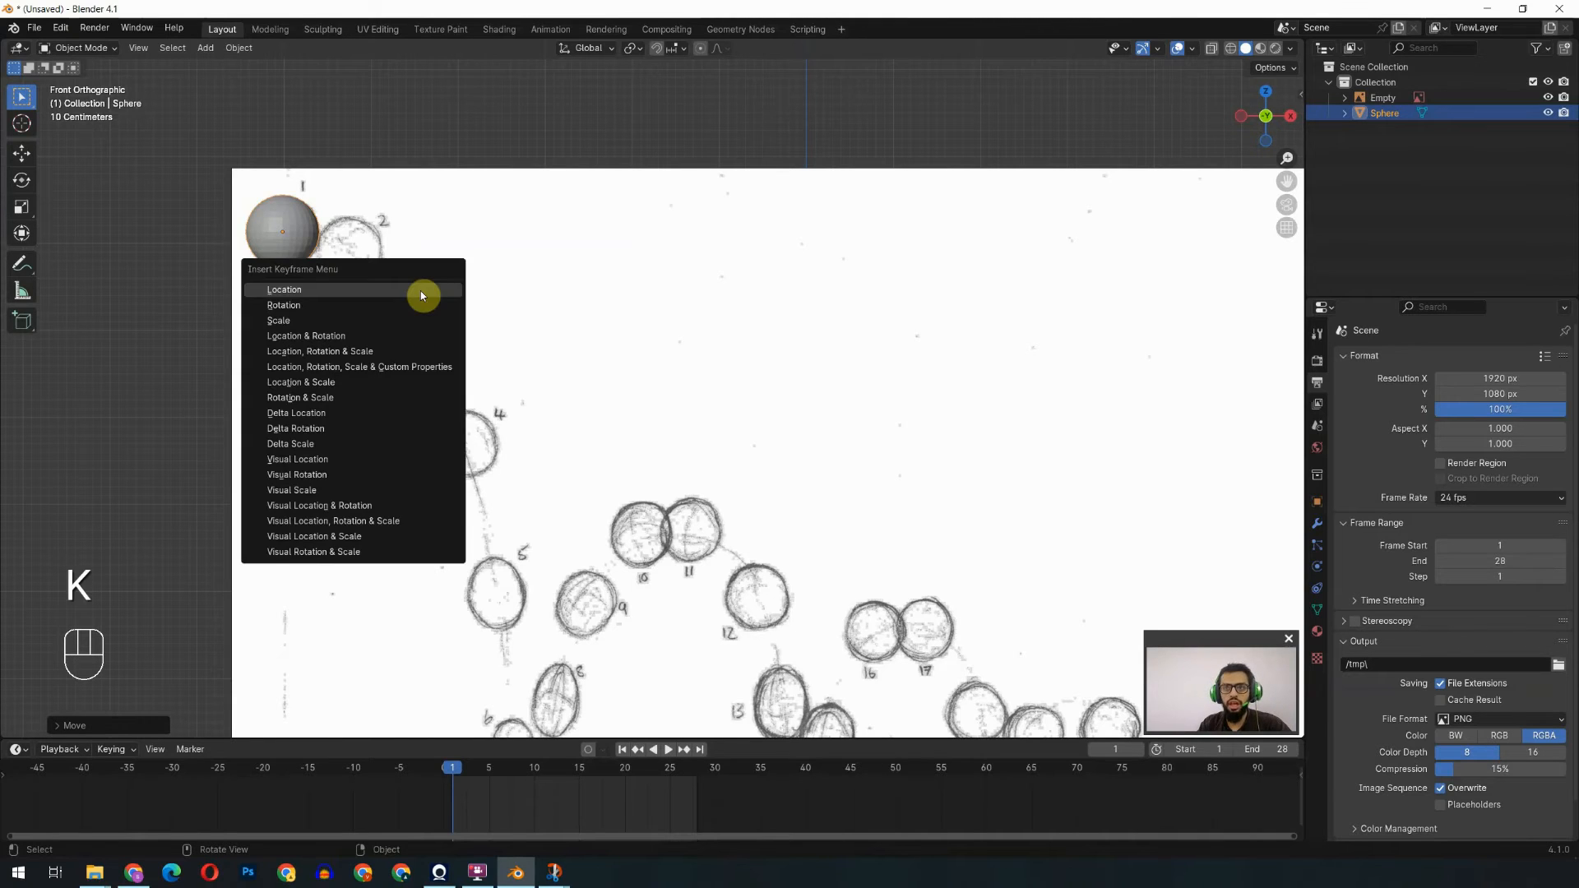
left_click(369, 354)
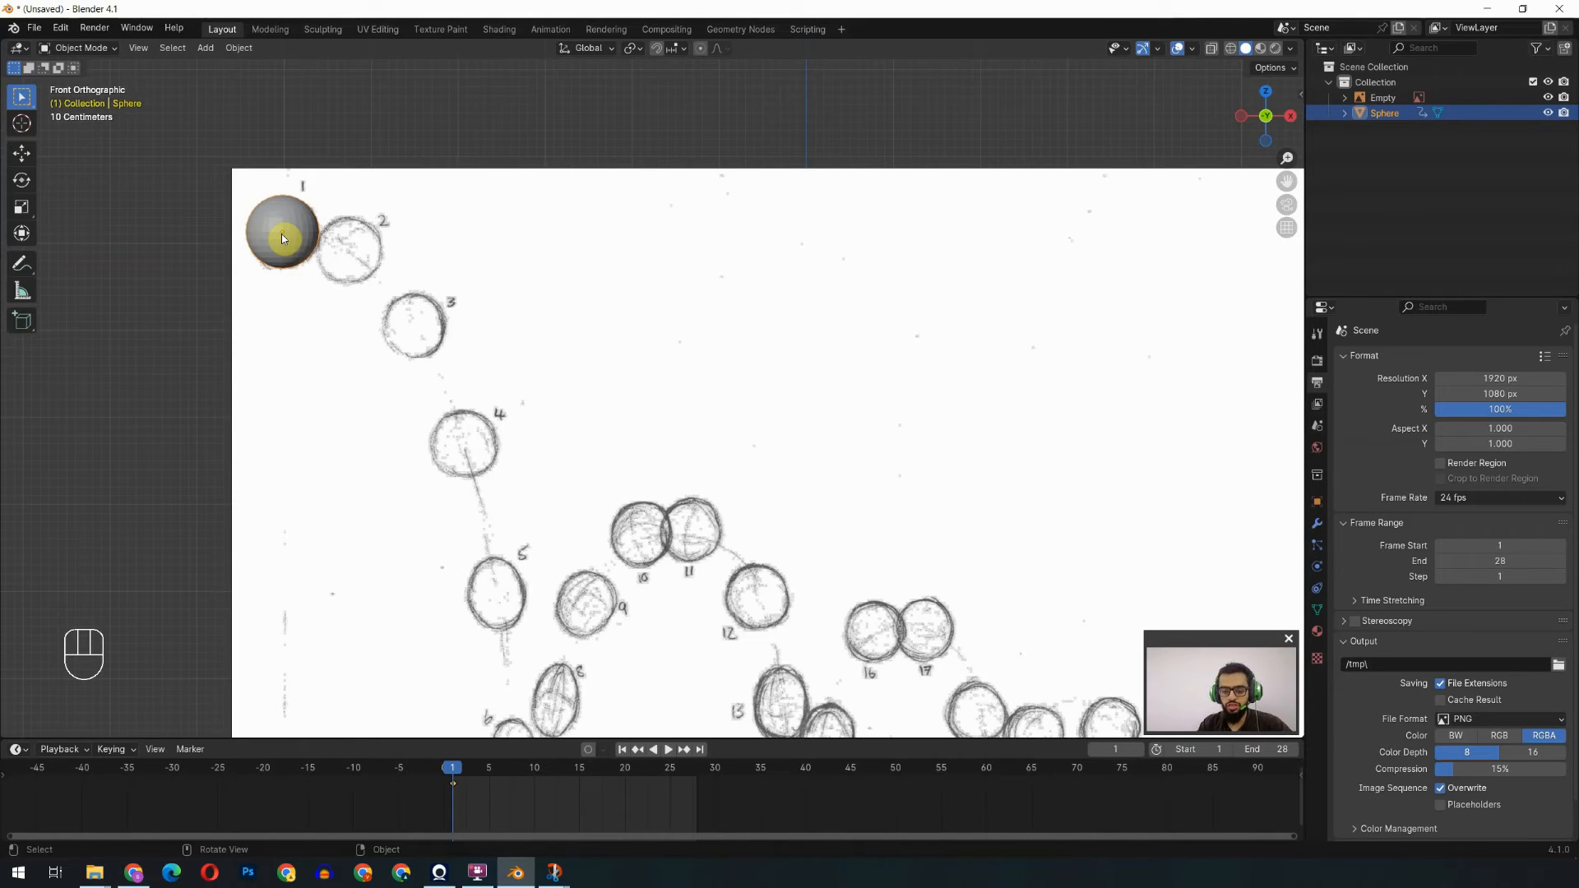
At frame 2, move the sphere onto drawn ball 2, rotate it about 23° clockwise, and insert a Location, Rotation & Scale keyframe.
key("Right")
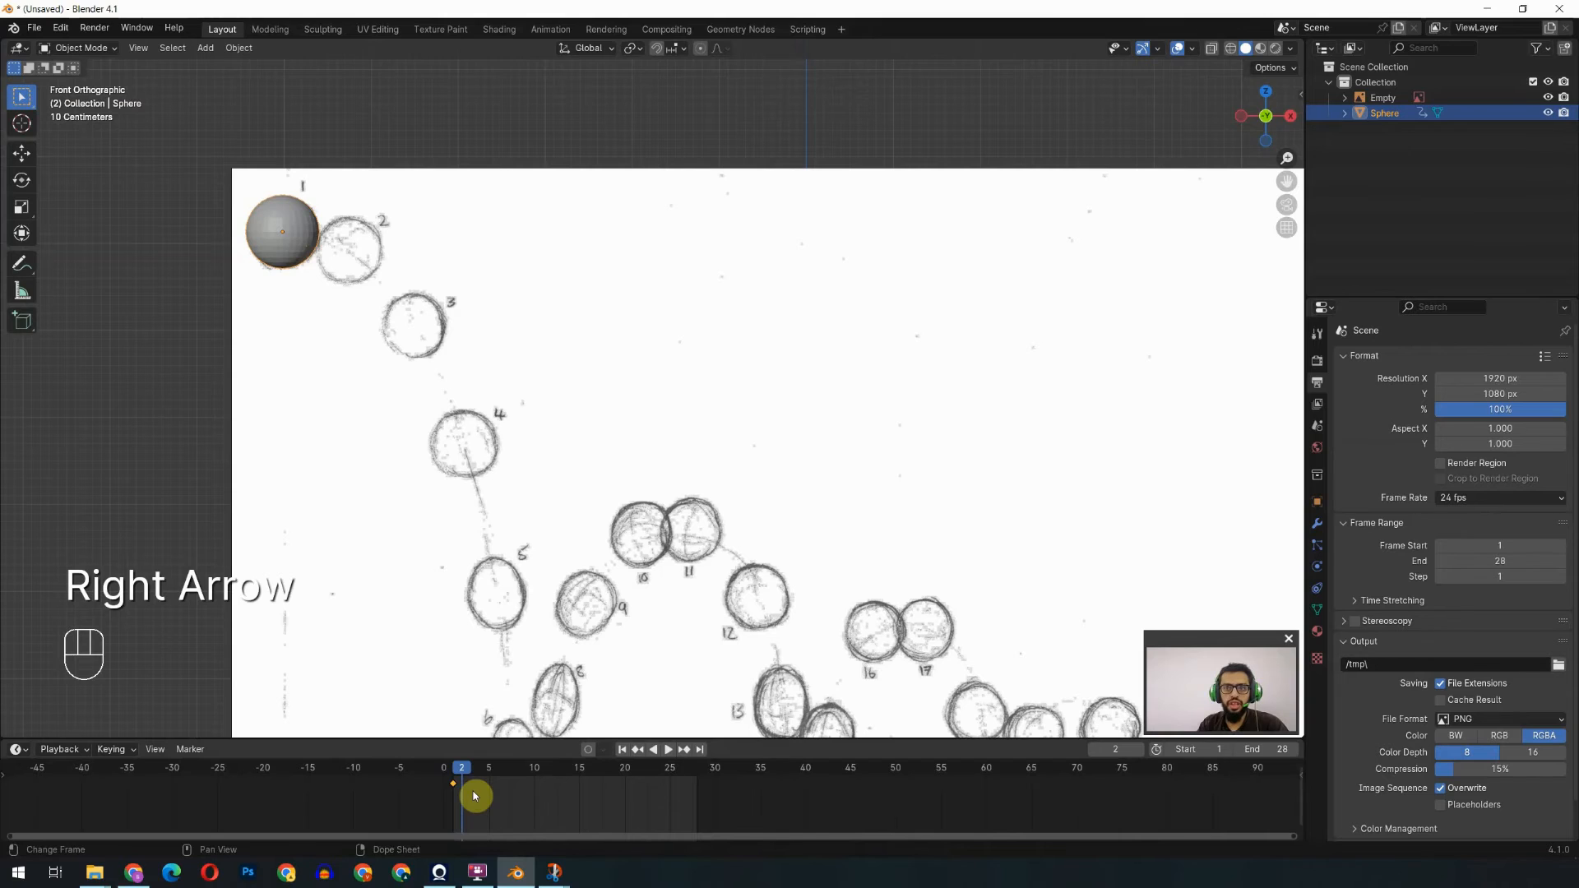
key("g")
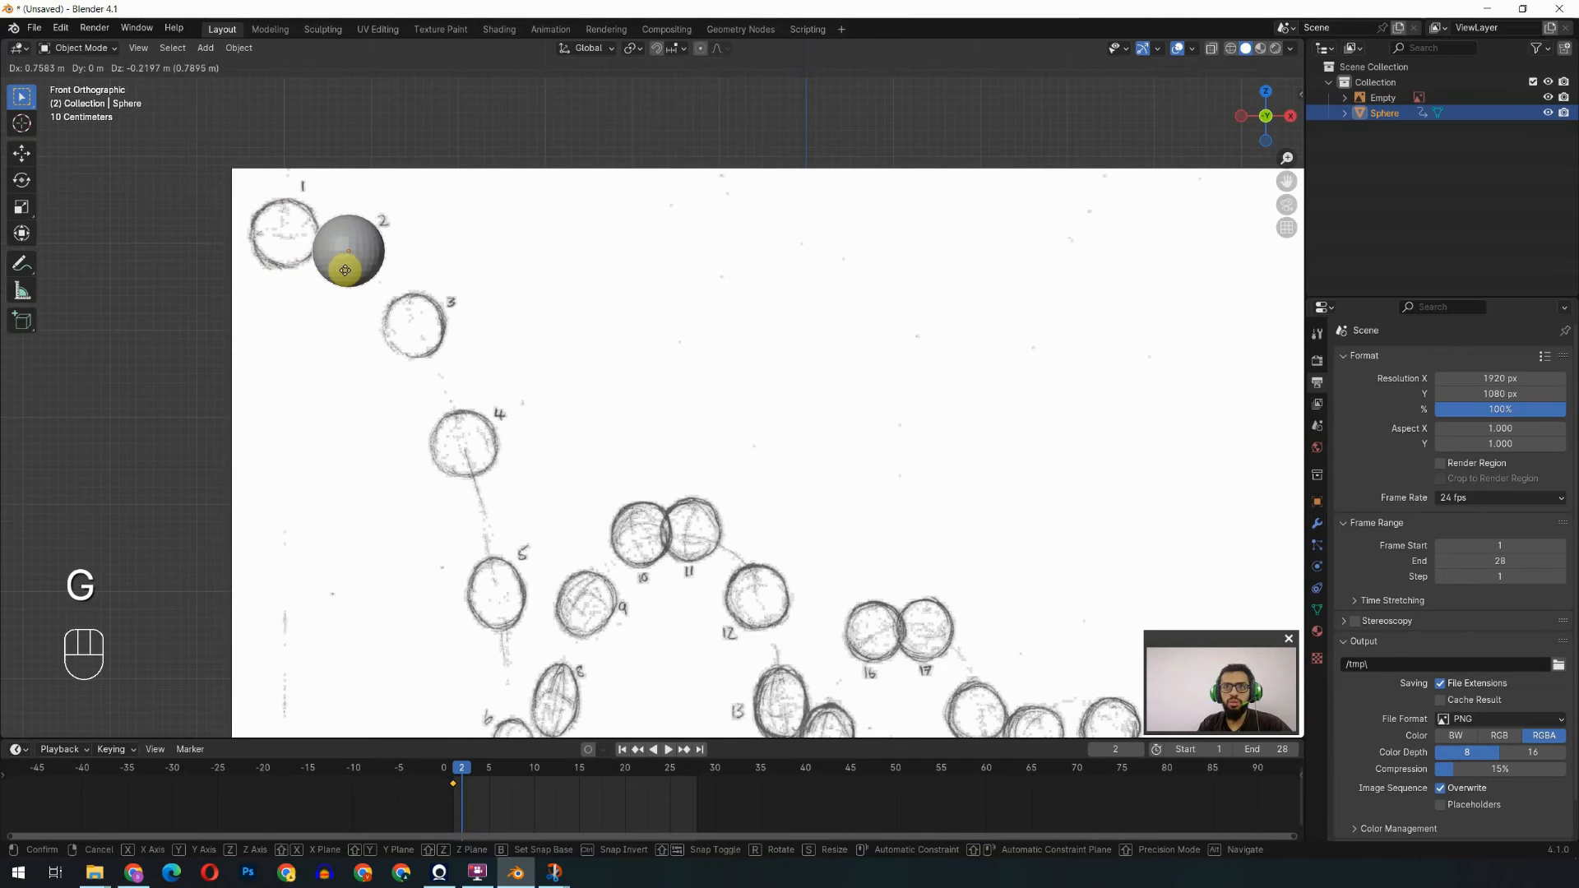
left_click(345, 270)
key("r")
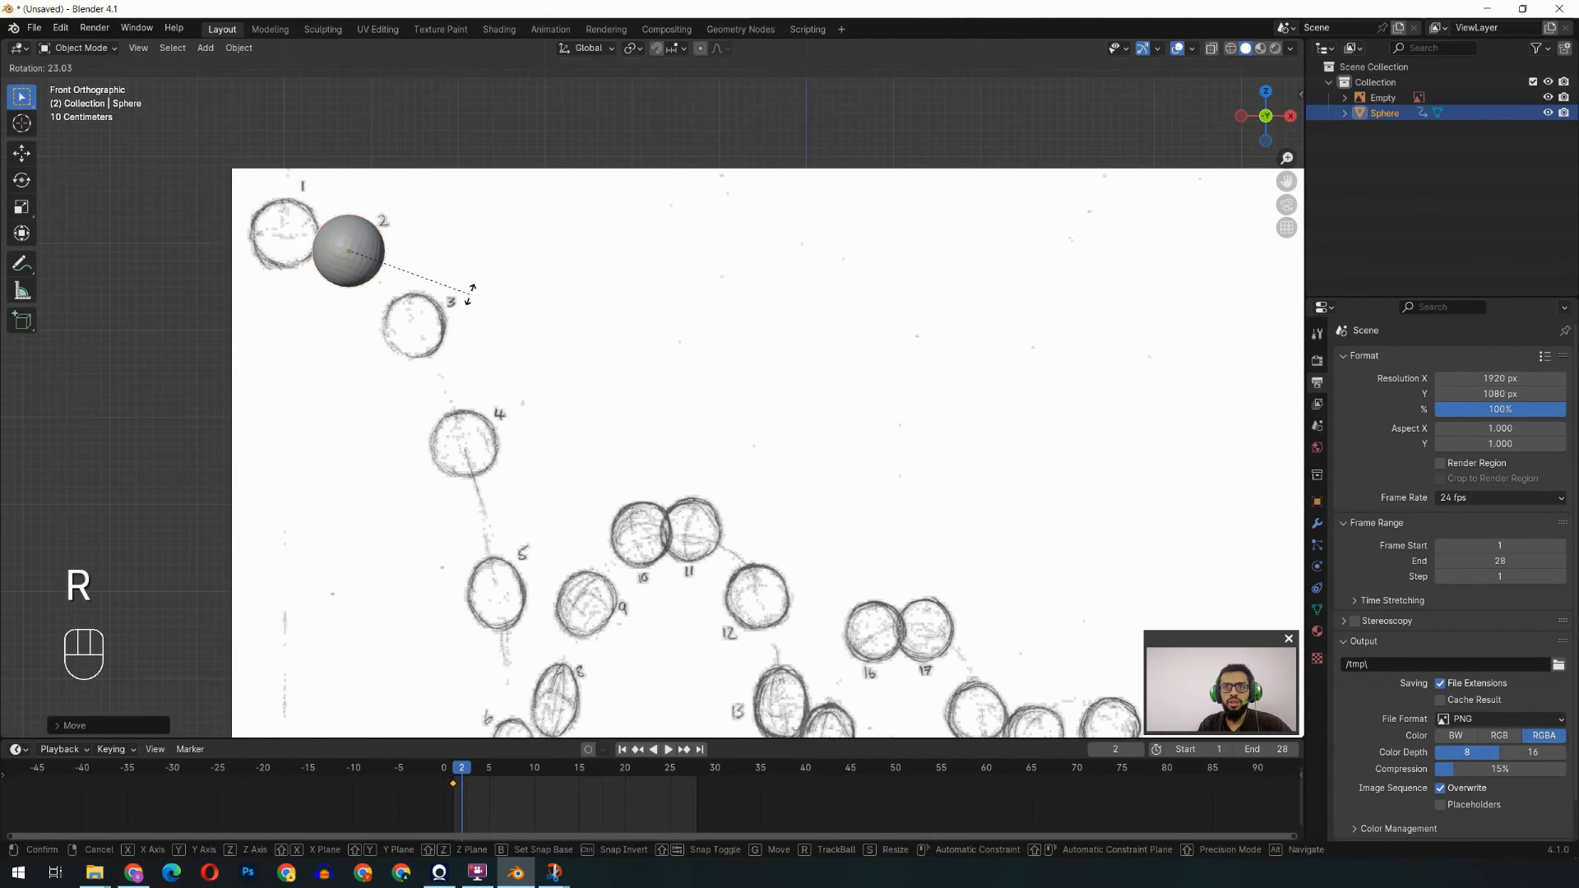
left_click(477, 281)
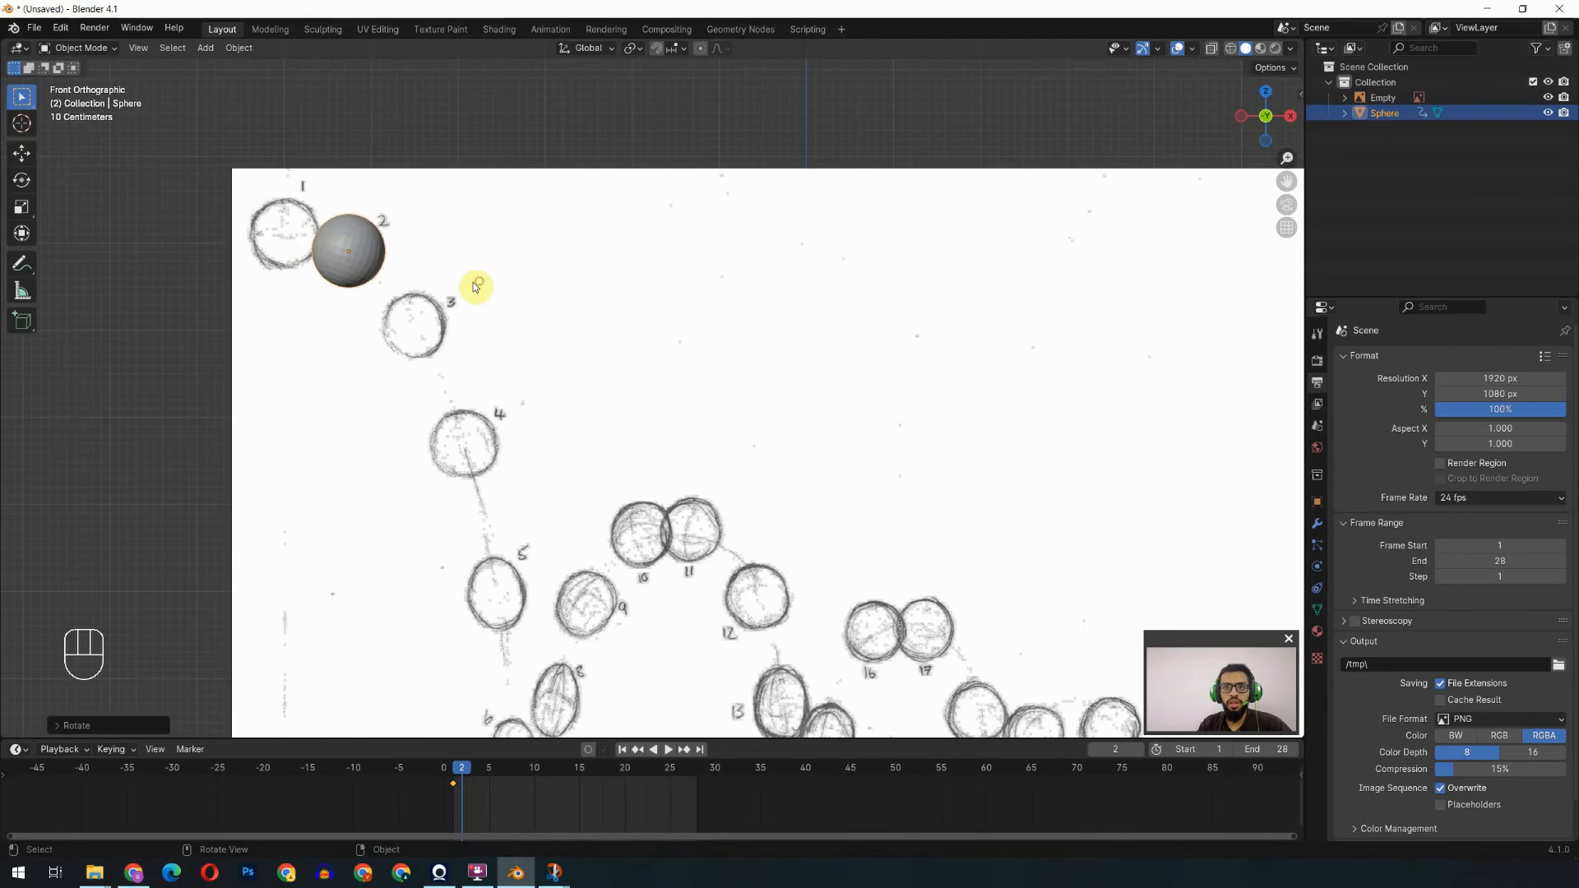
key("k")
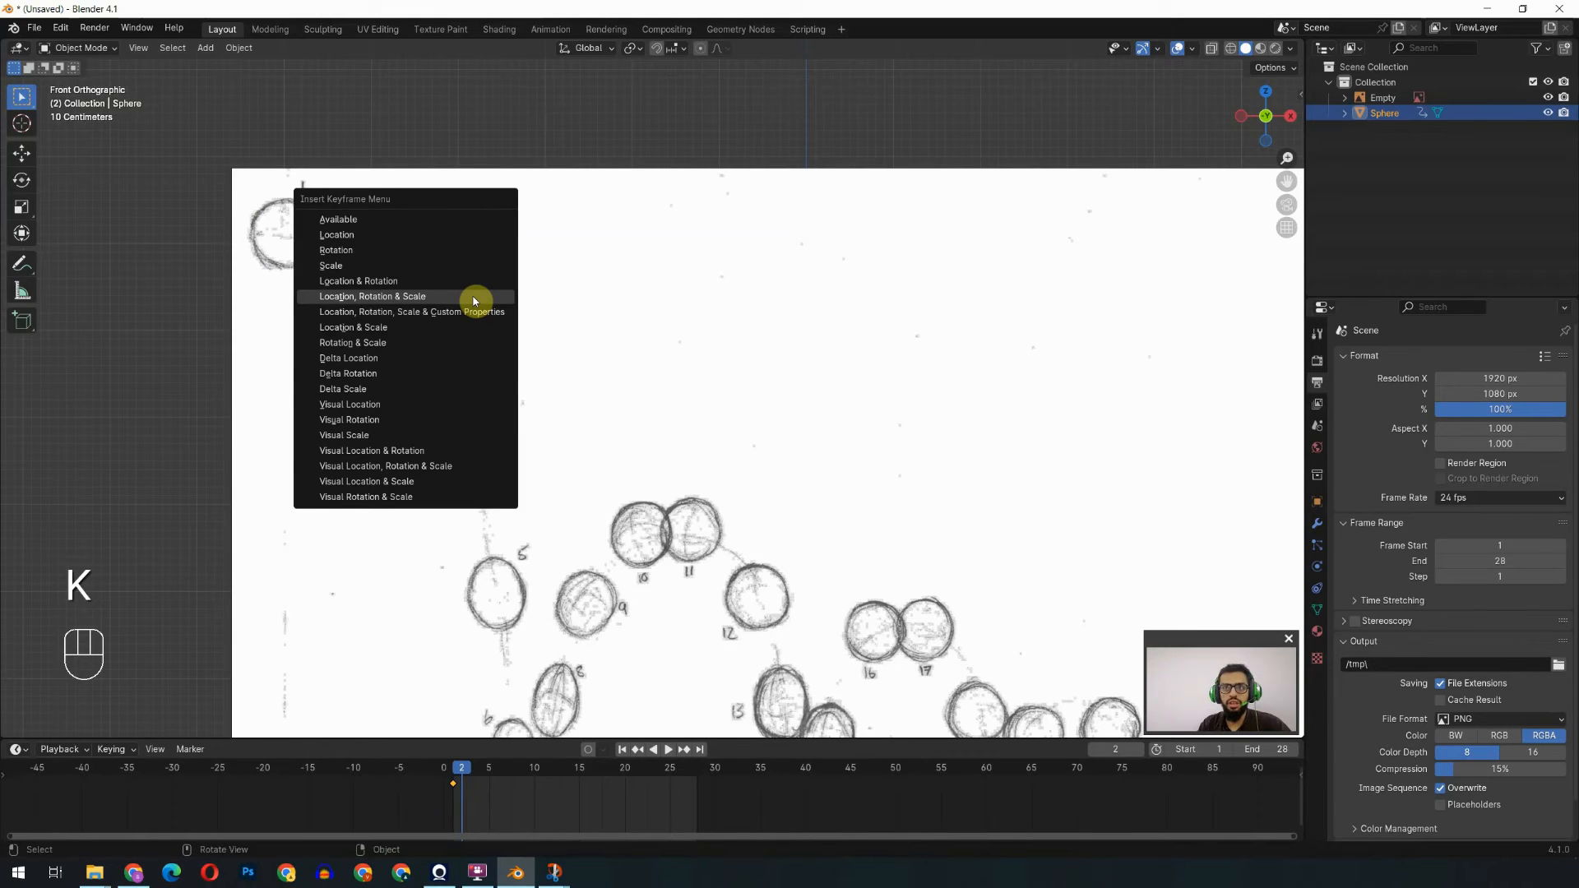
left_click(474, 301)
At frame 3, move the sphere onto drawn ball 3, rotate it about 21° clockwise, and insert a Location, Rotation & Scale keyframe.
key("Right")
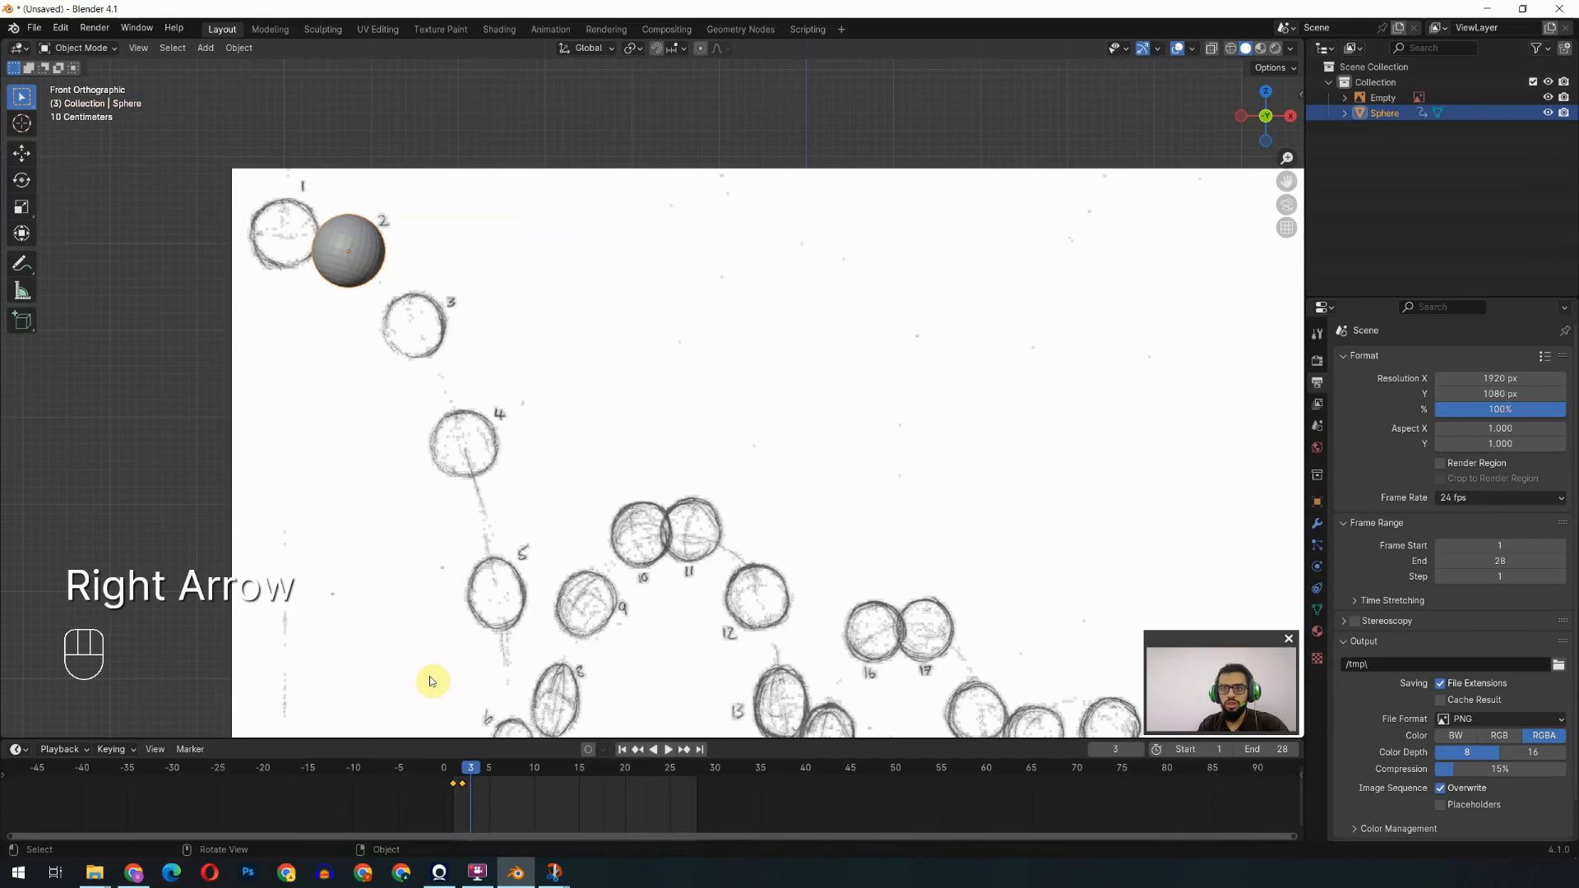
key("g")
left_click(498, 330)
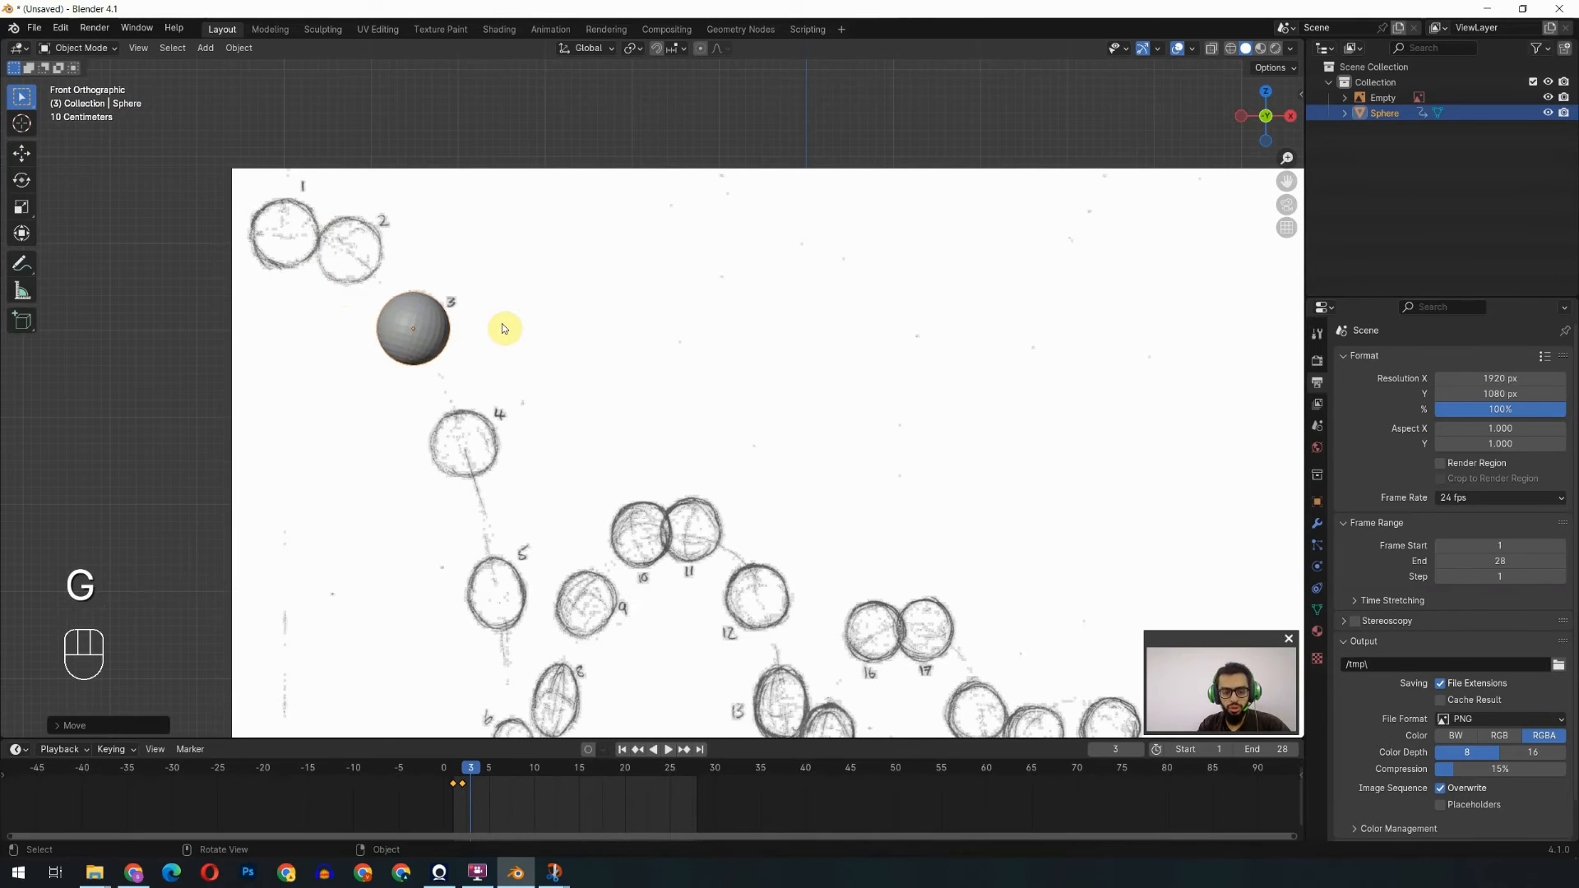
key("r")
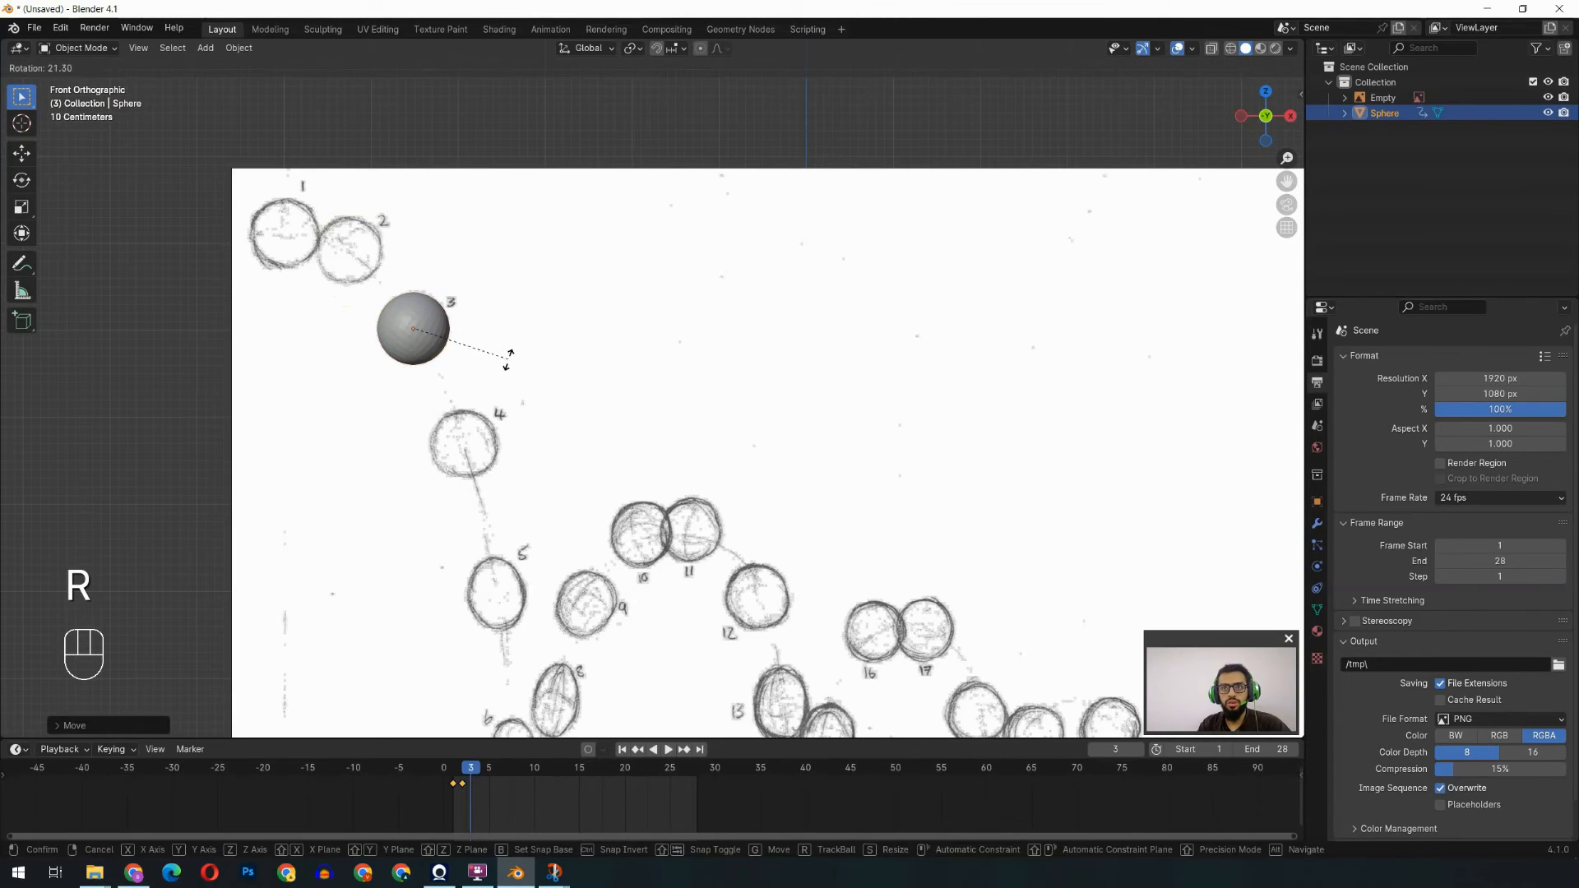
left_click(507, 366)
key("k")
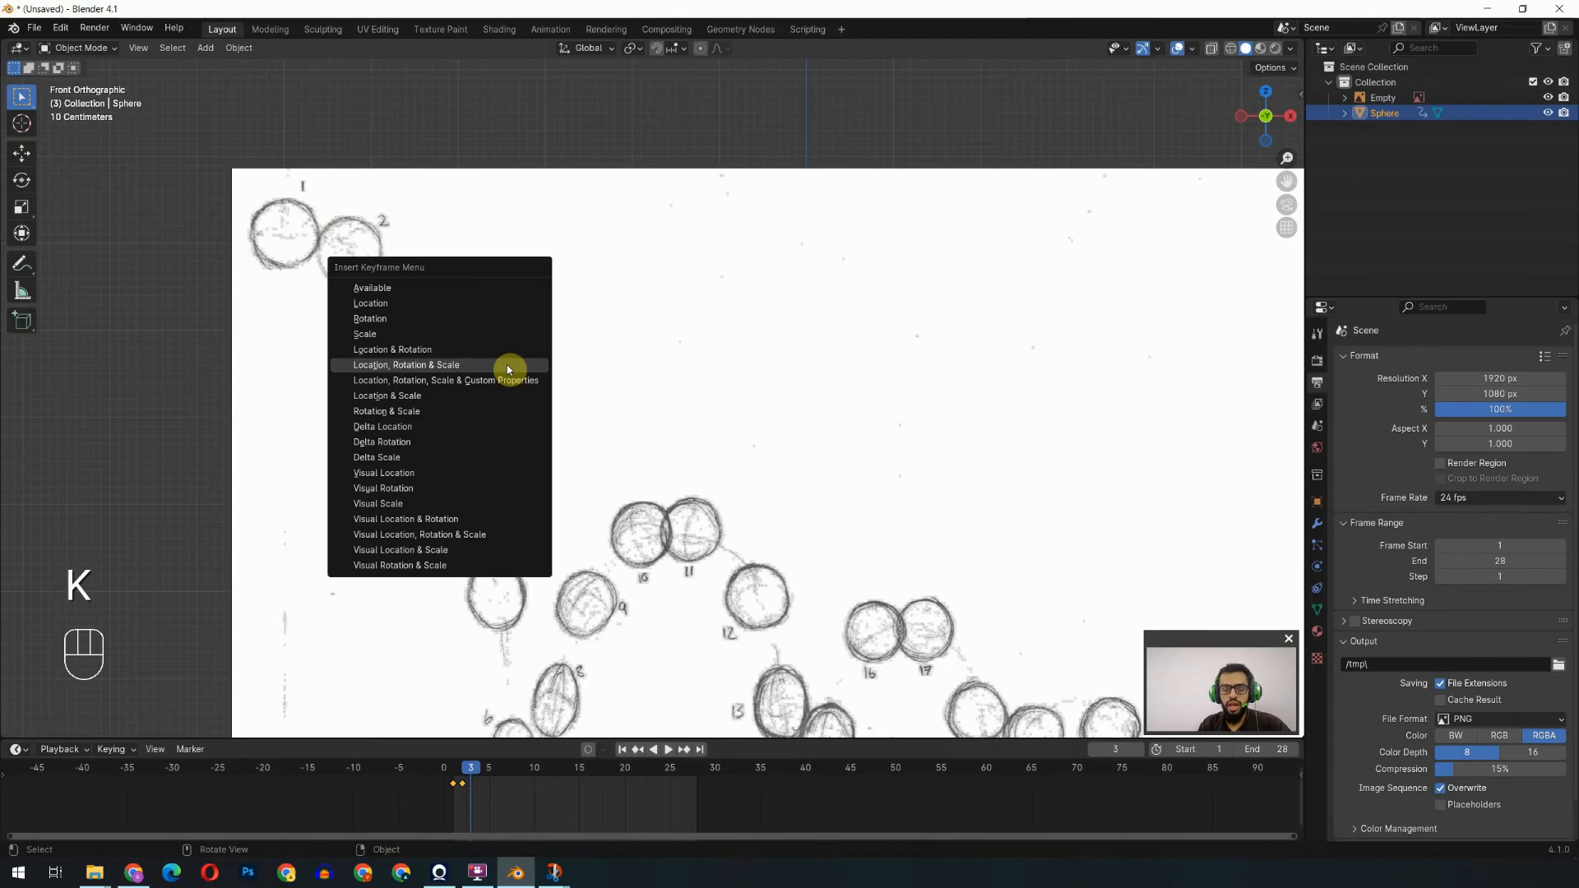
left_click(508, 366)
left_click_drag(452, 783, 471, 794)
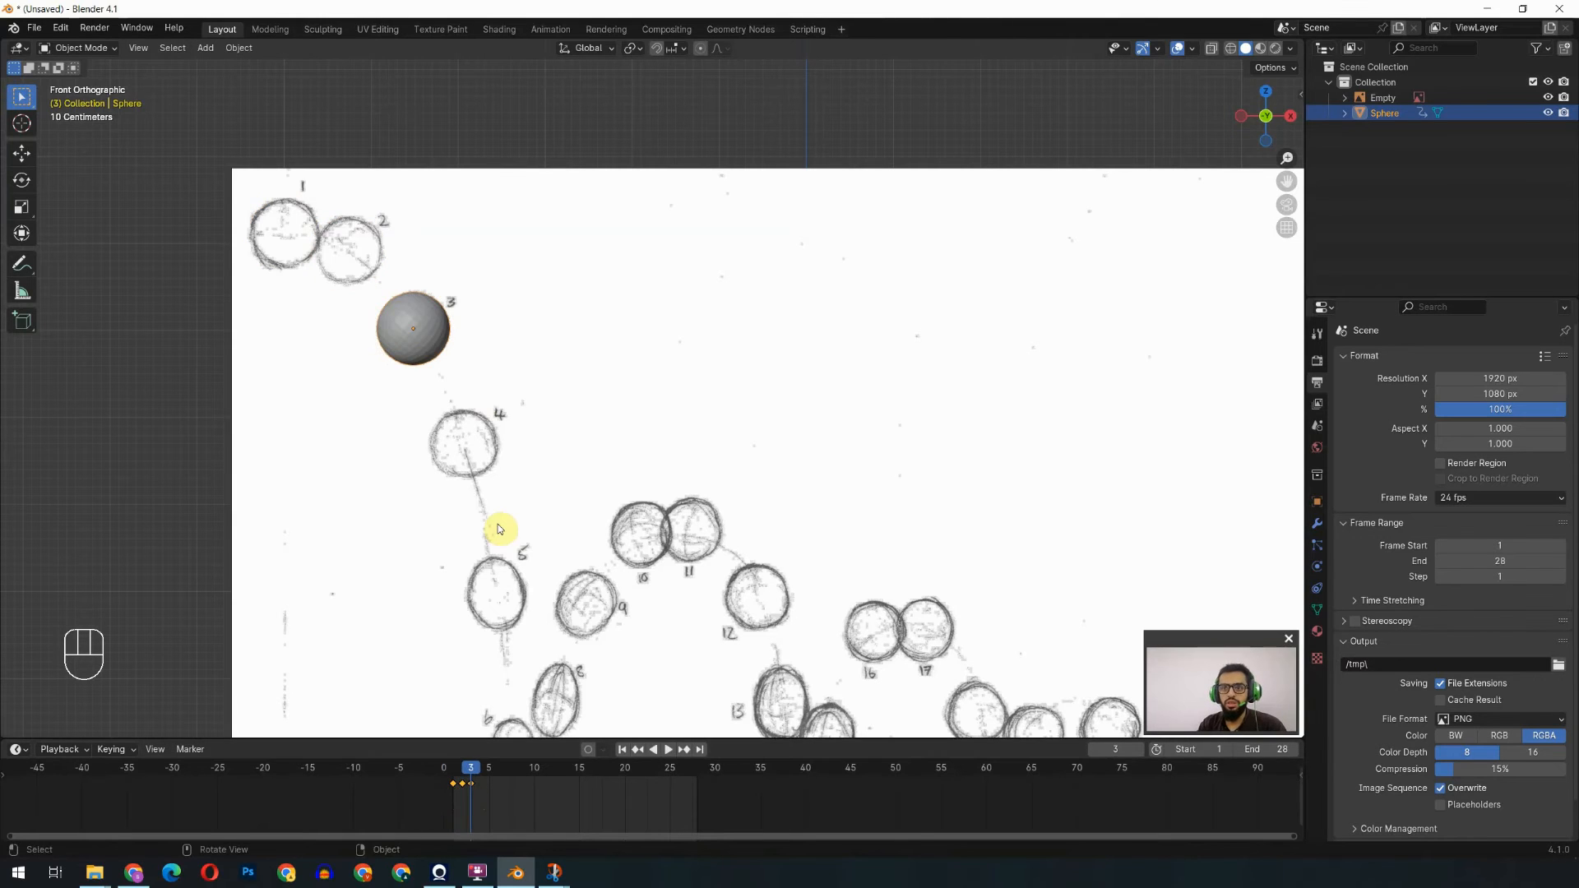
At frame 4, move the sphere onto drawn ball 4, rotate it about 26° clockwise, and insert a Location, Rotation & Scale keyframe.
key("Right")
key("g")
left_click(515, 463)
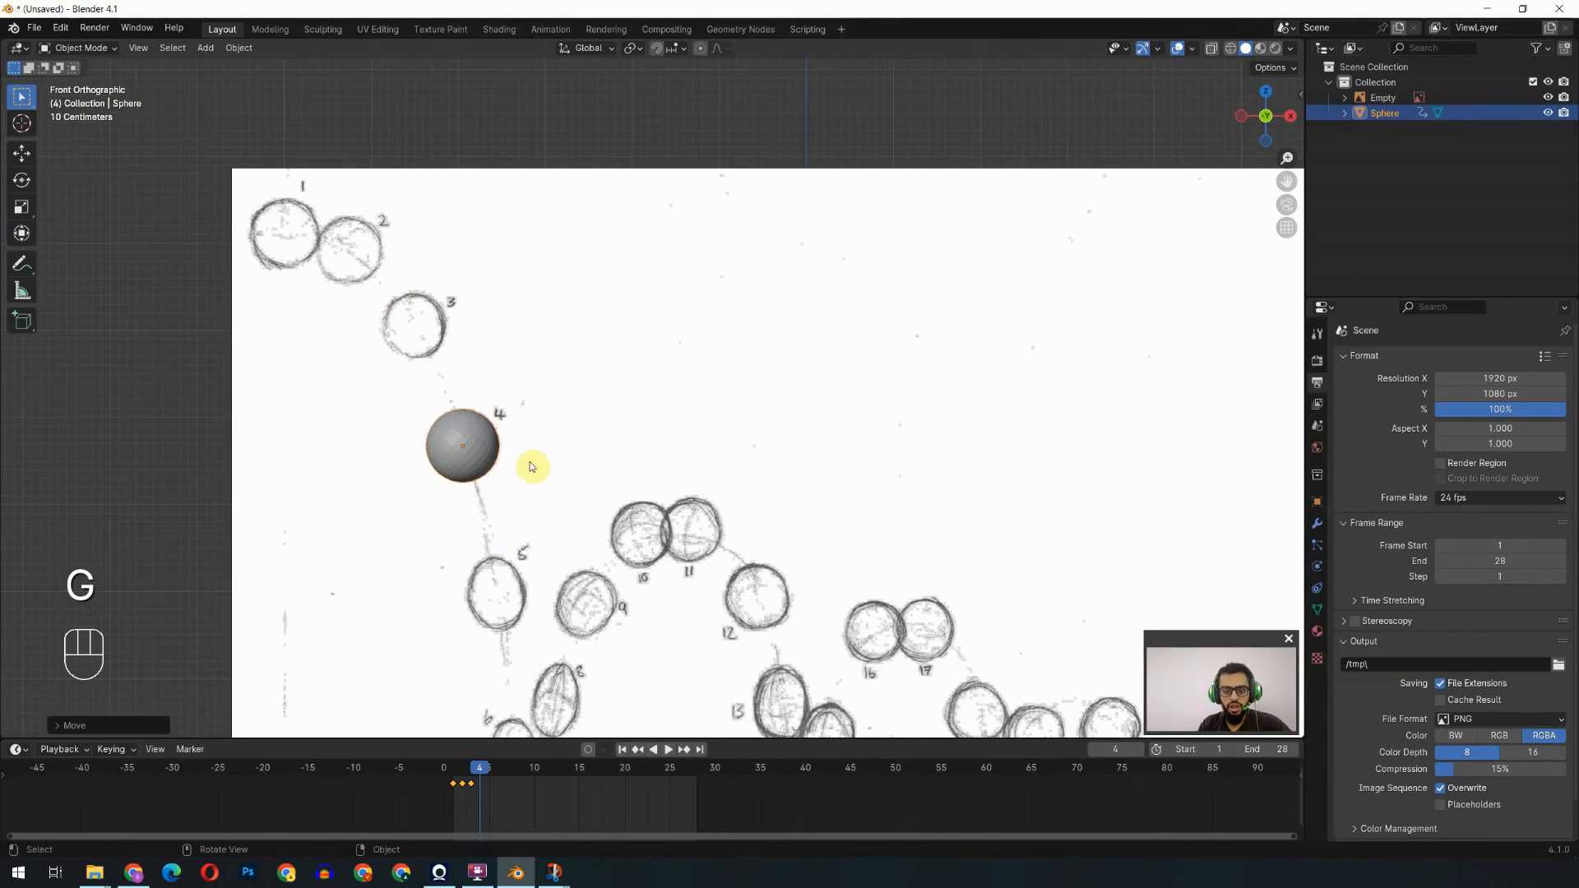
key("r")
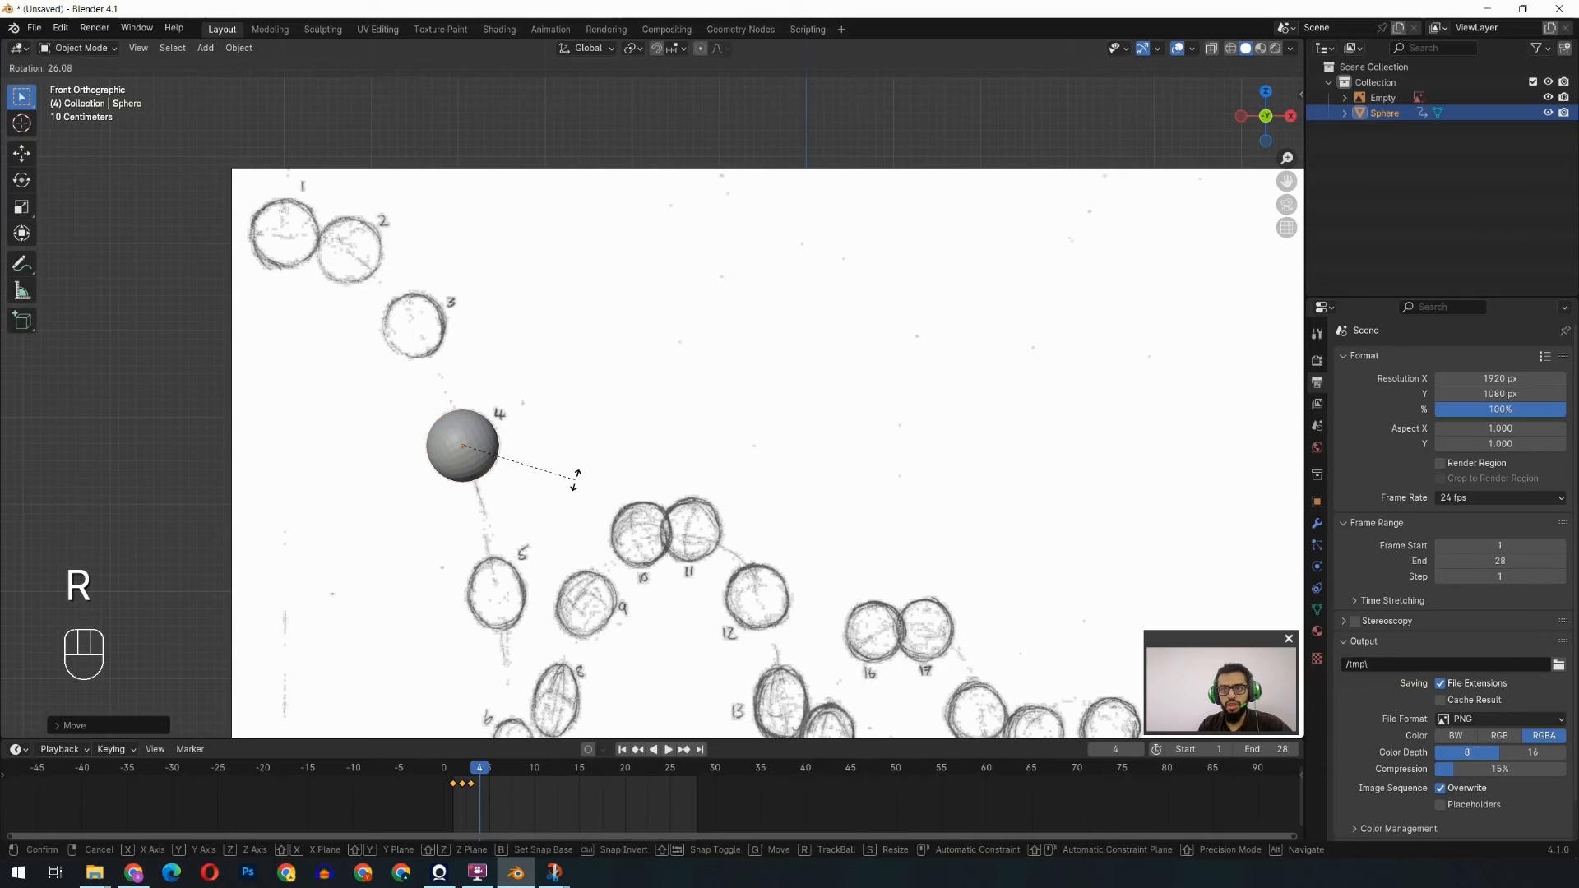
left_click(576, 477)
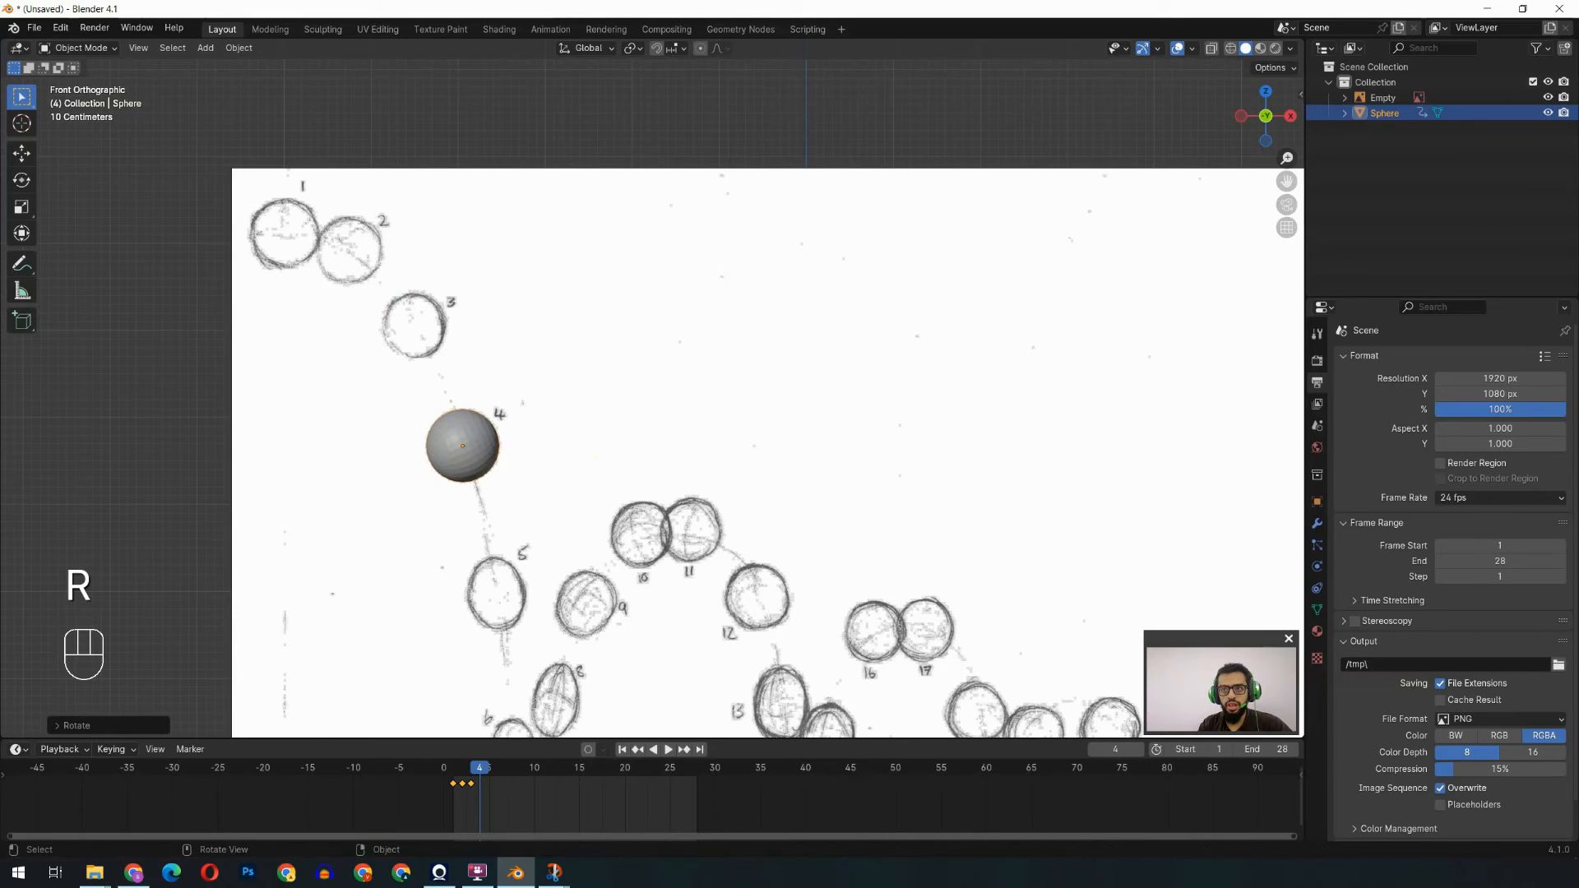
key("k")
left_click(519, 482)
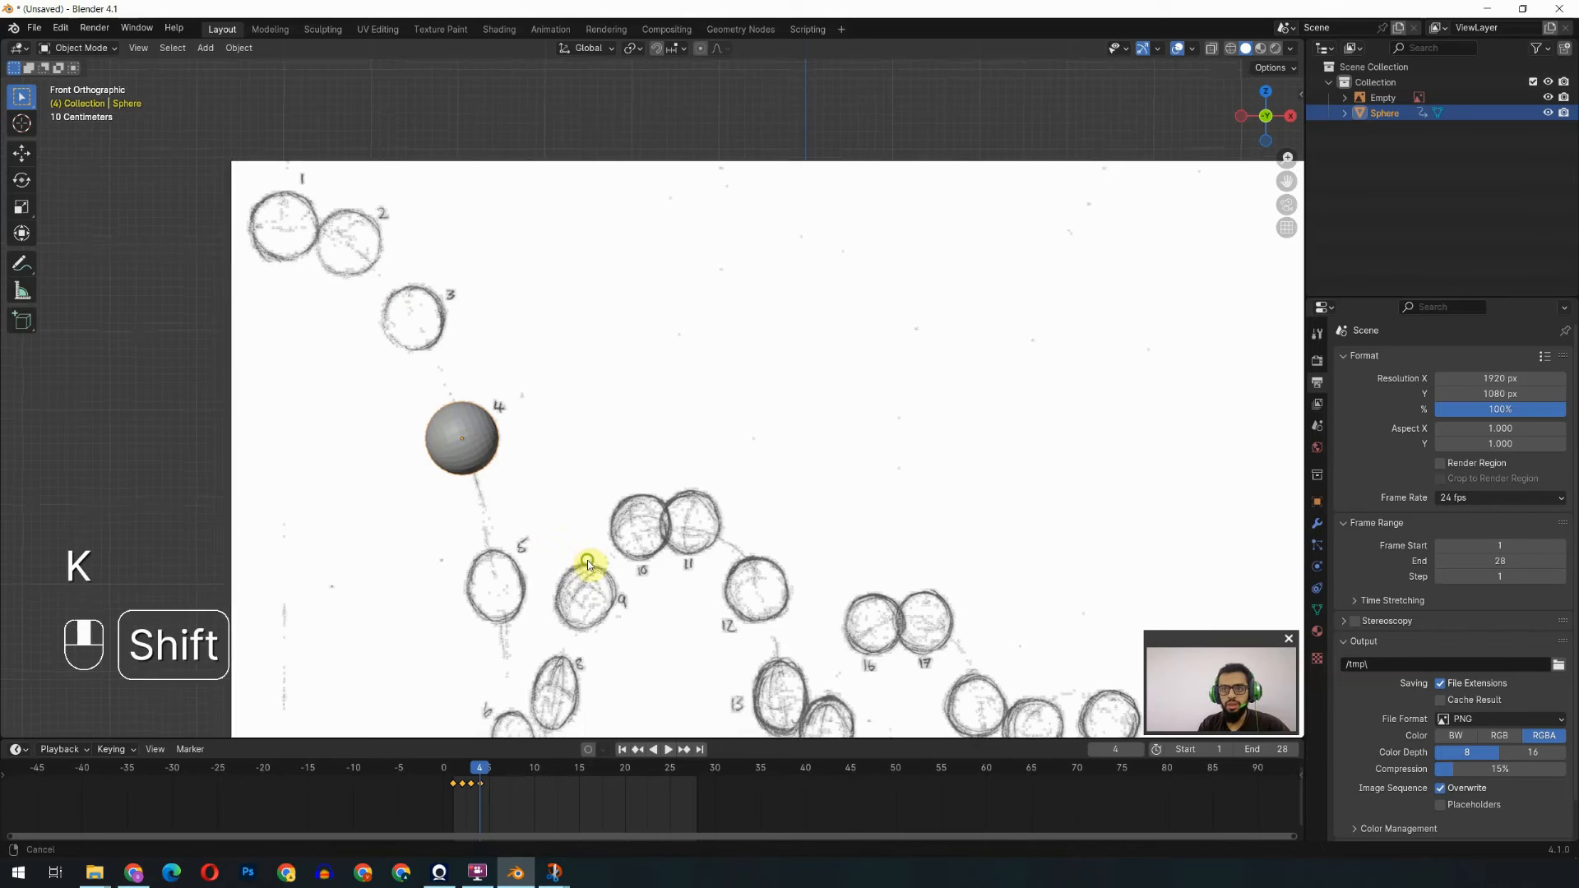
At frame 5, move the sphere onto drawn ball 5 and narrow it along the X axis to about 0.68.
middle_click_drag(592, 565, 635, 416, "shift")
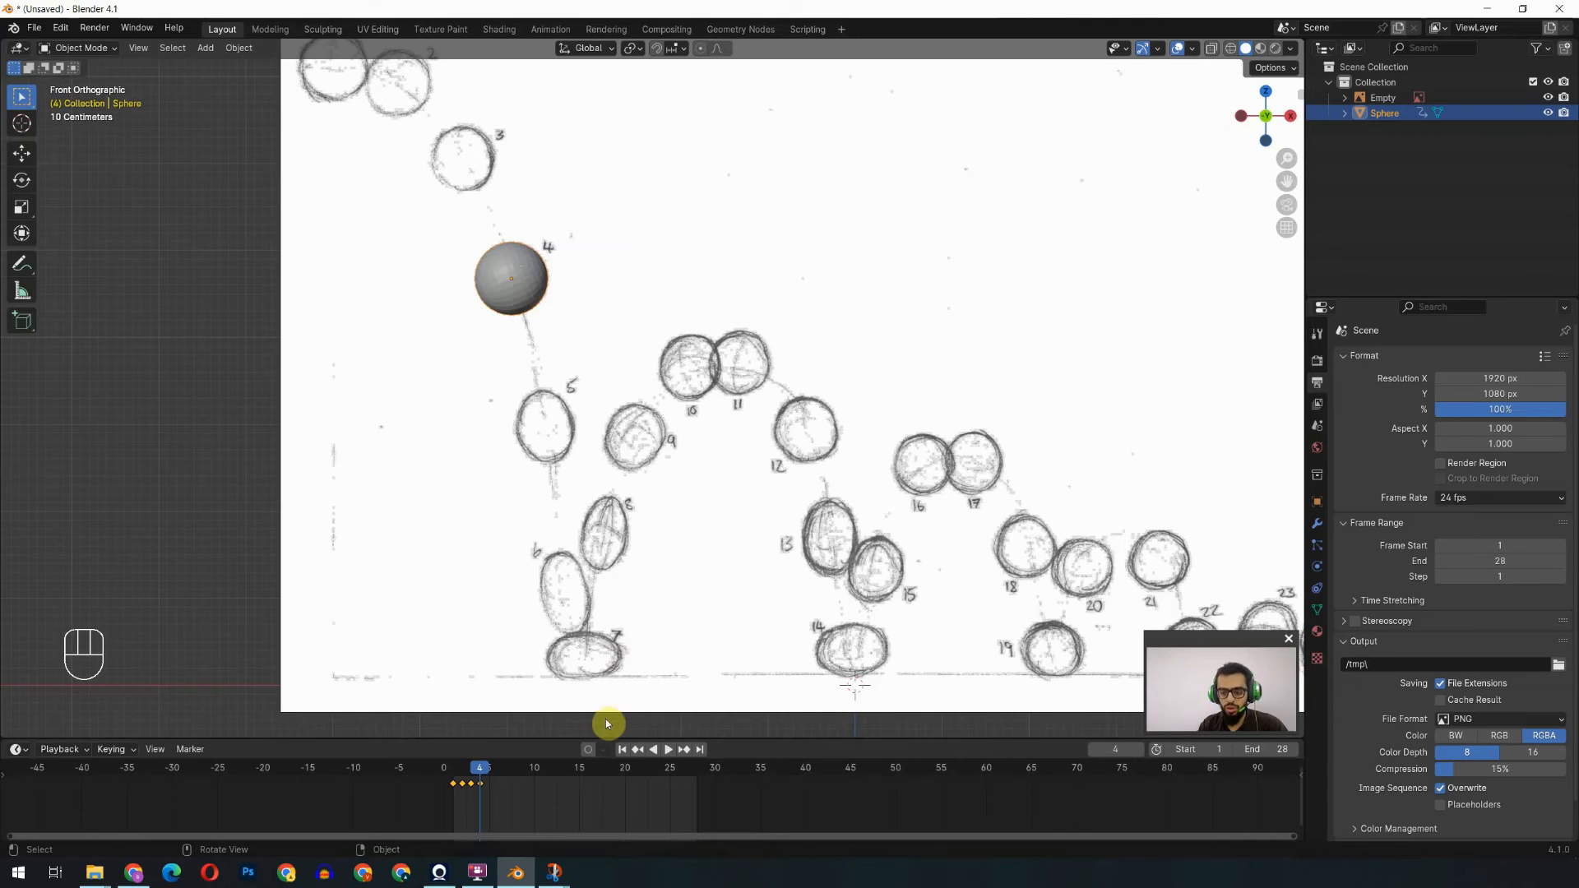
key("Right")
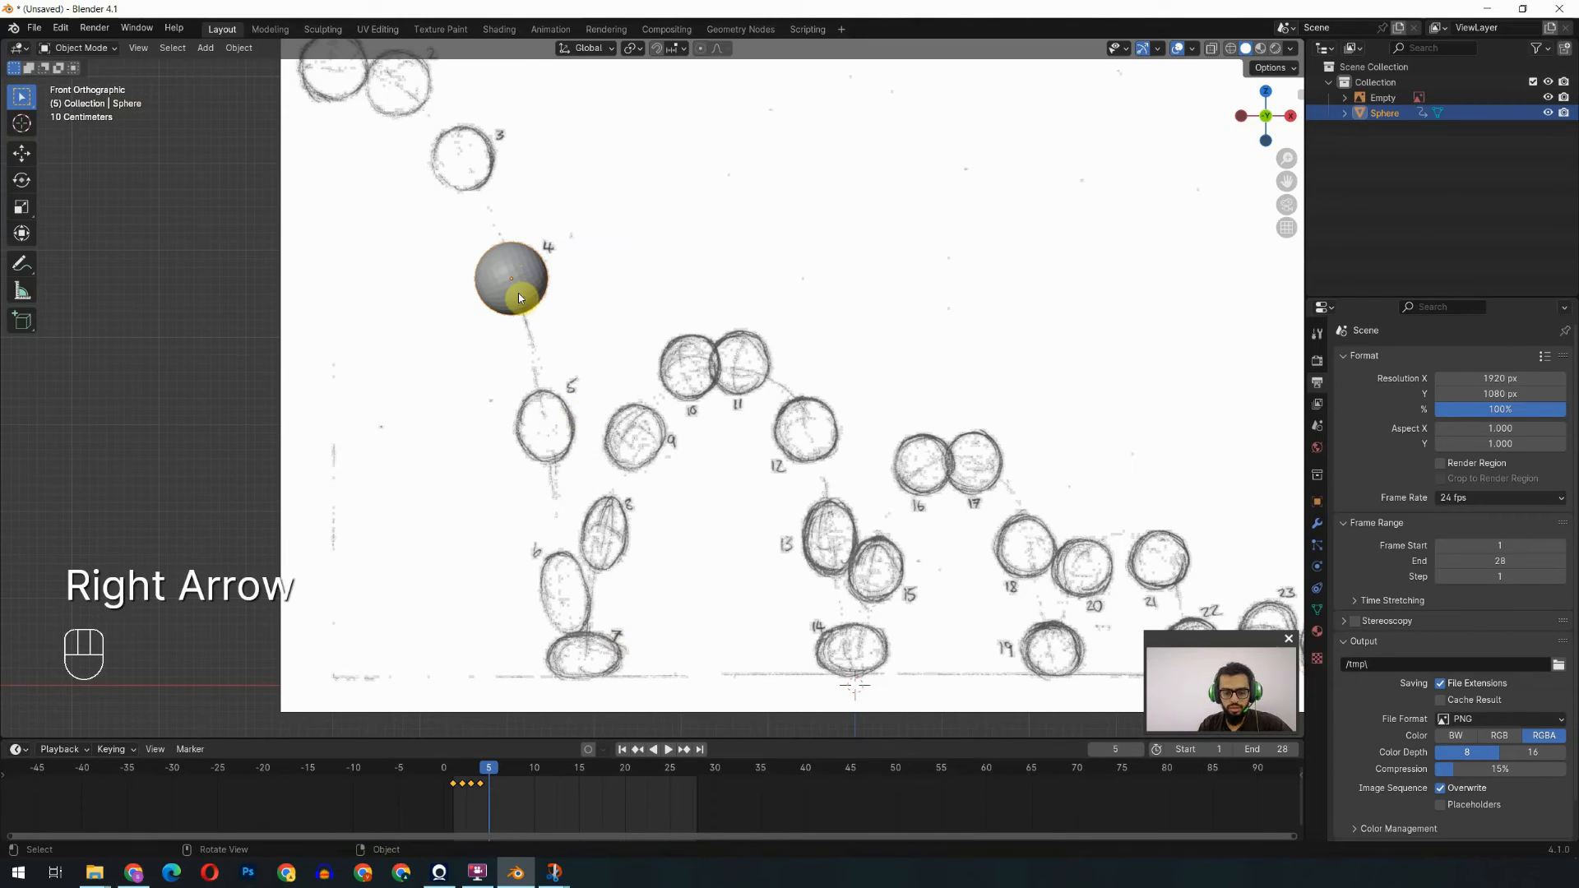
key("g")
left_click(555, 436)
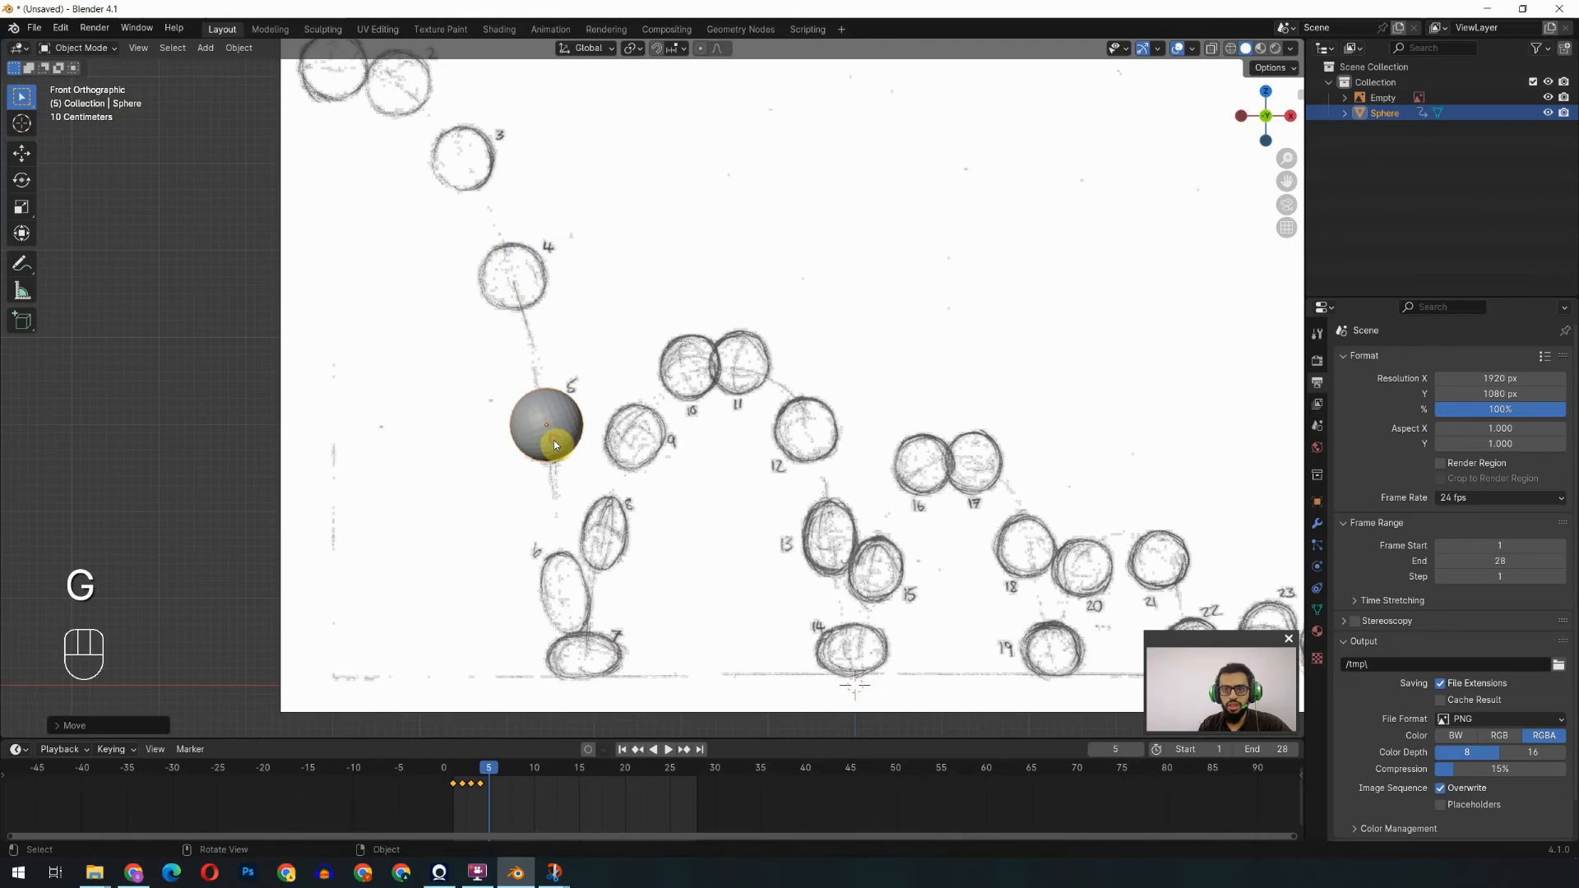
key("s")
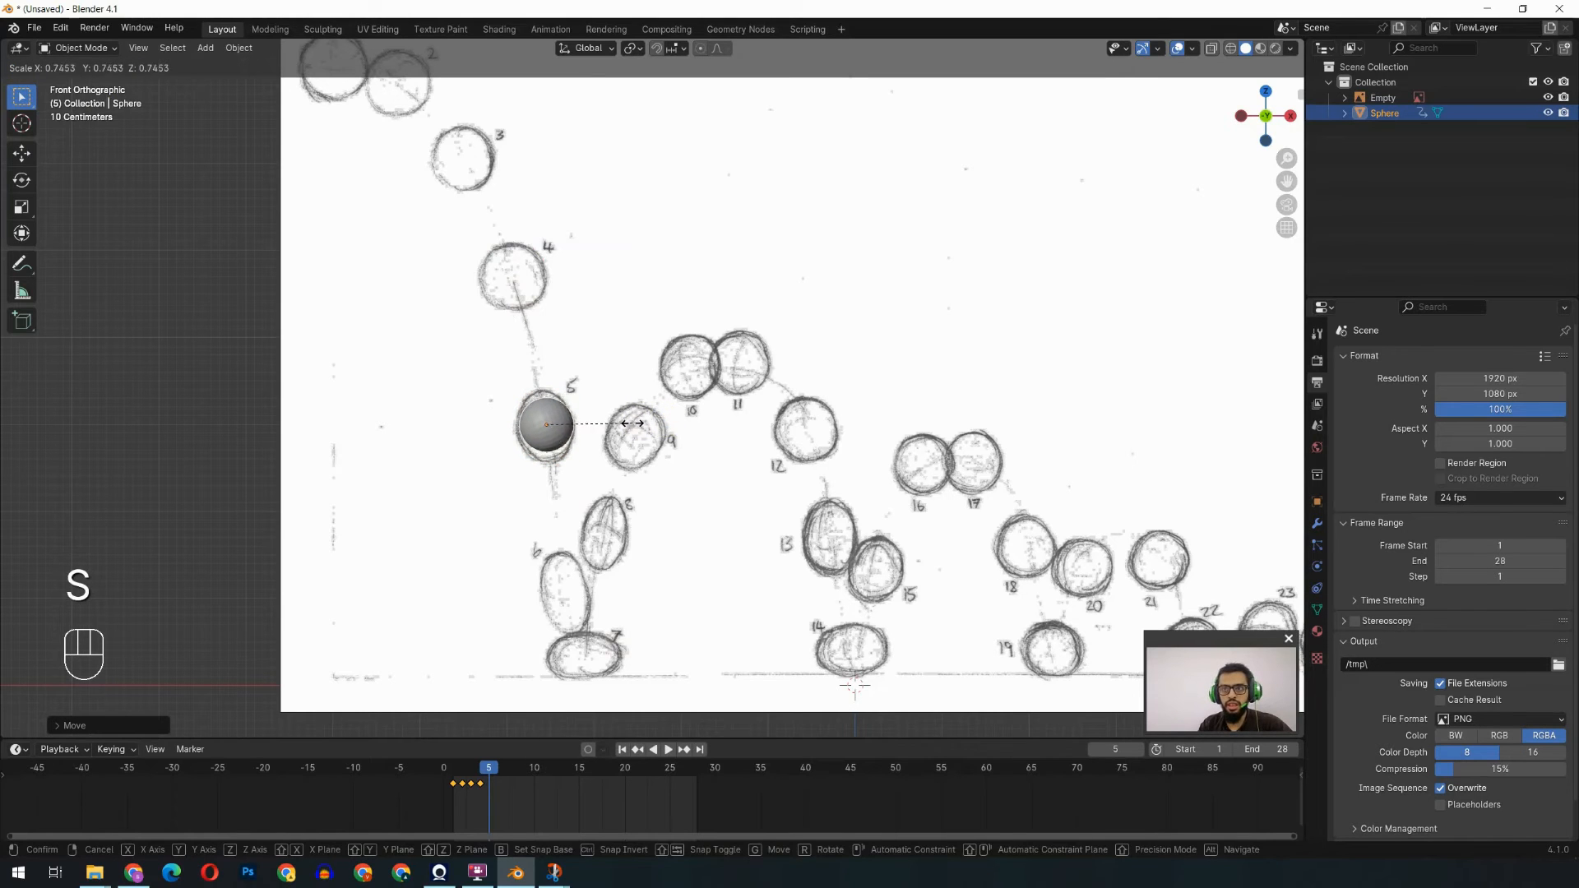
key("x")
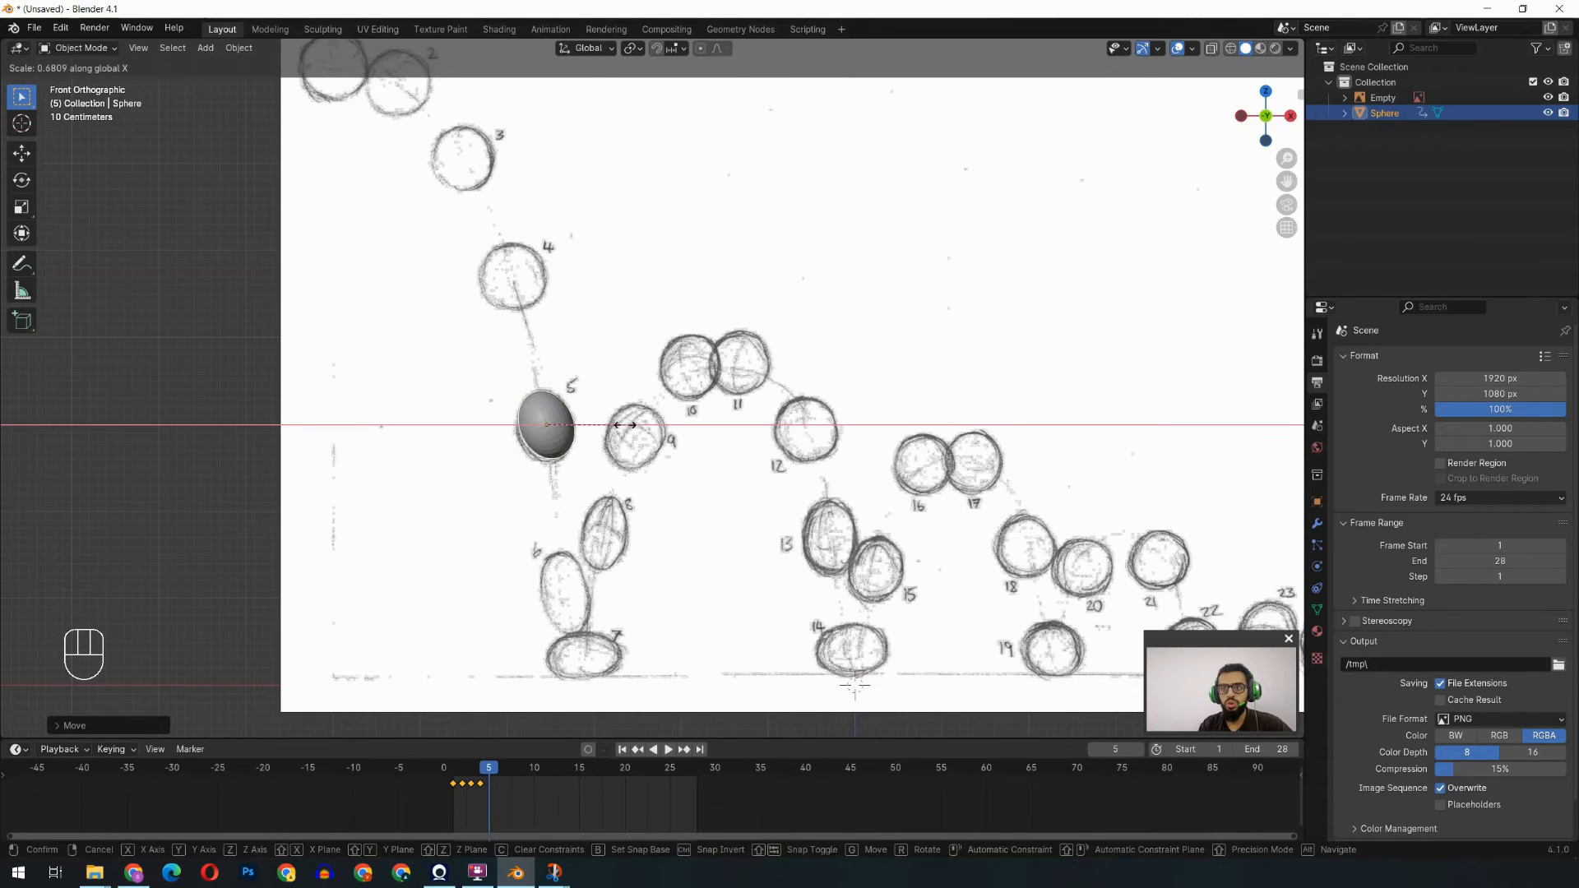
left_click(627, 426)
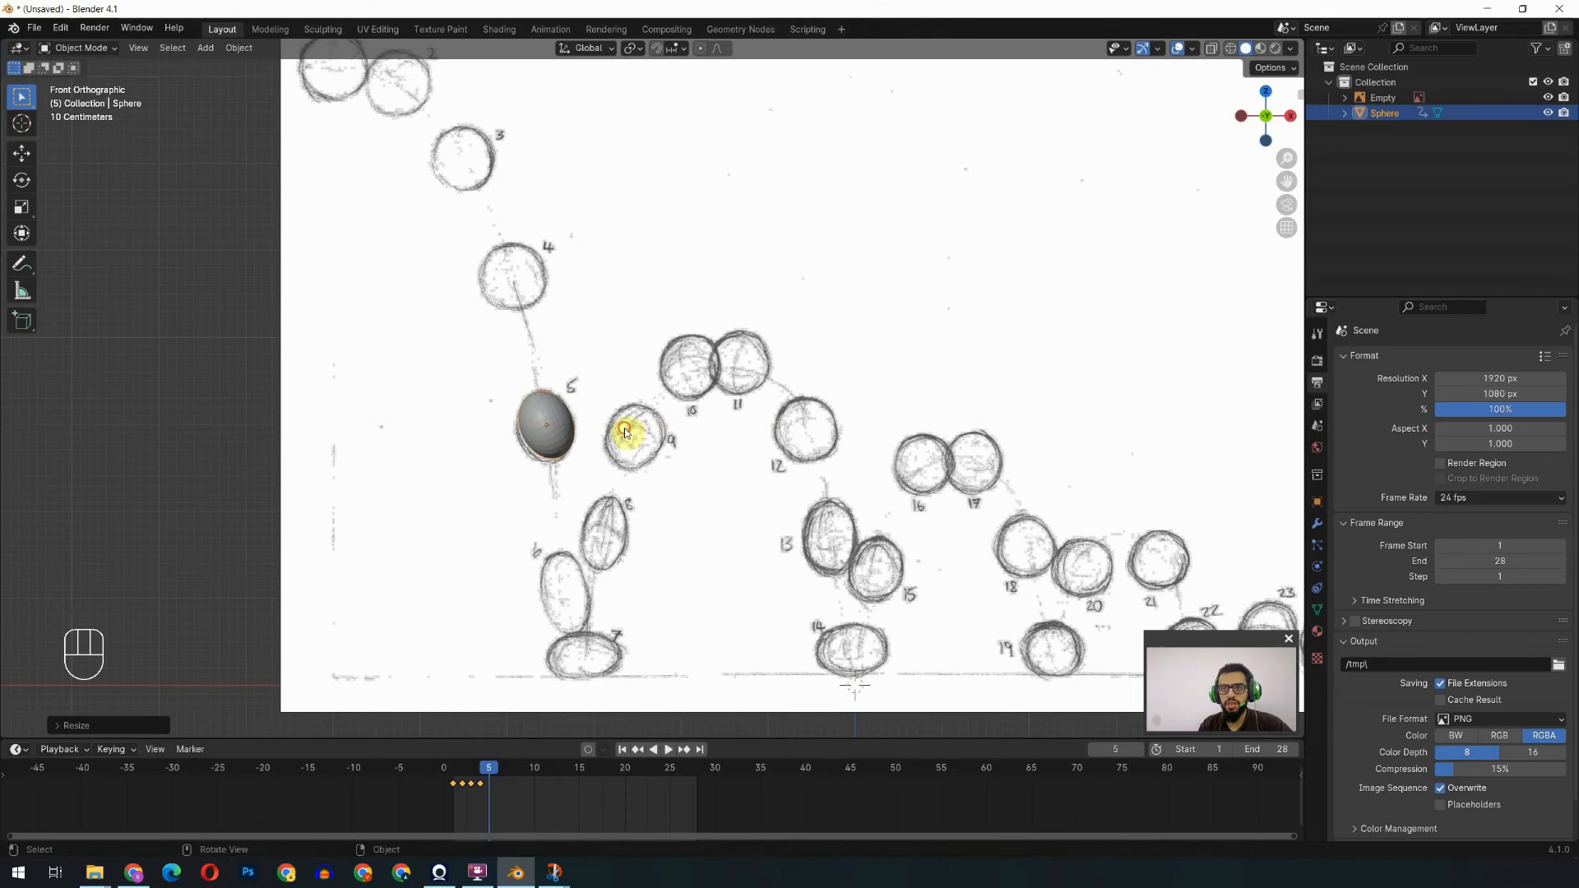
Fine-tune the sphere's rotation and position over drawn ball 5, and insert a Location, Rotation & Scale keyframe at frame 5.
key("r")
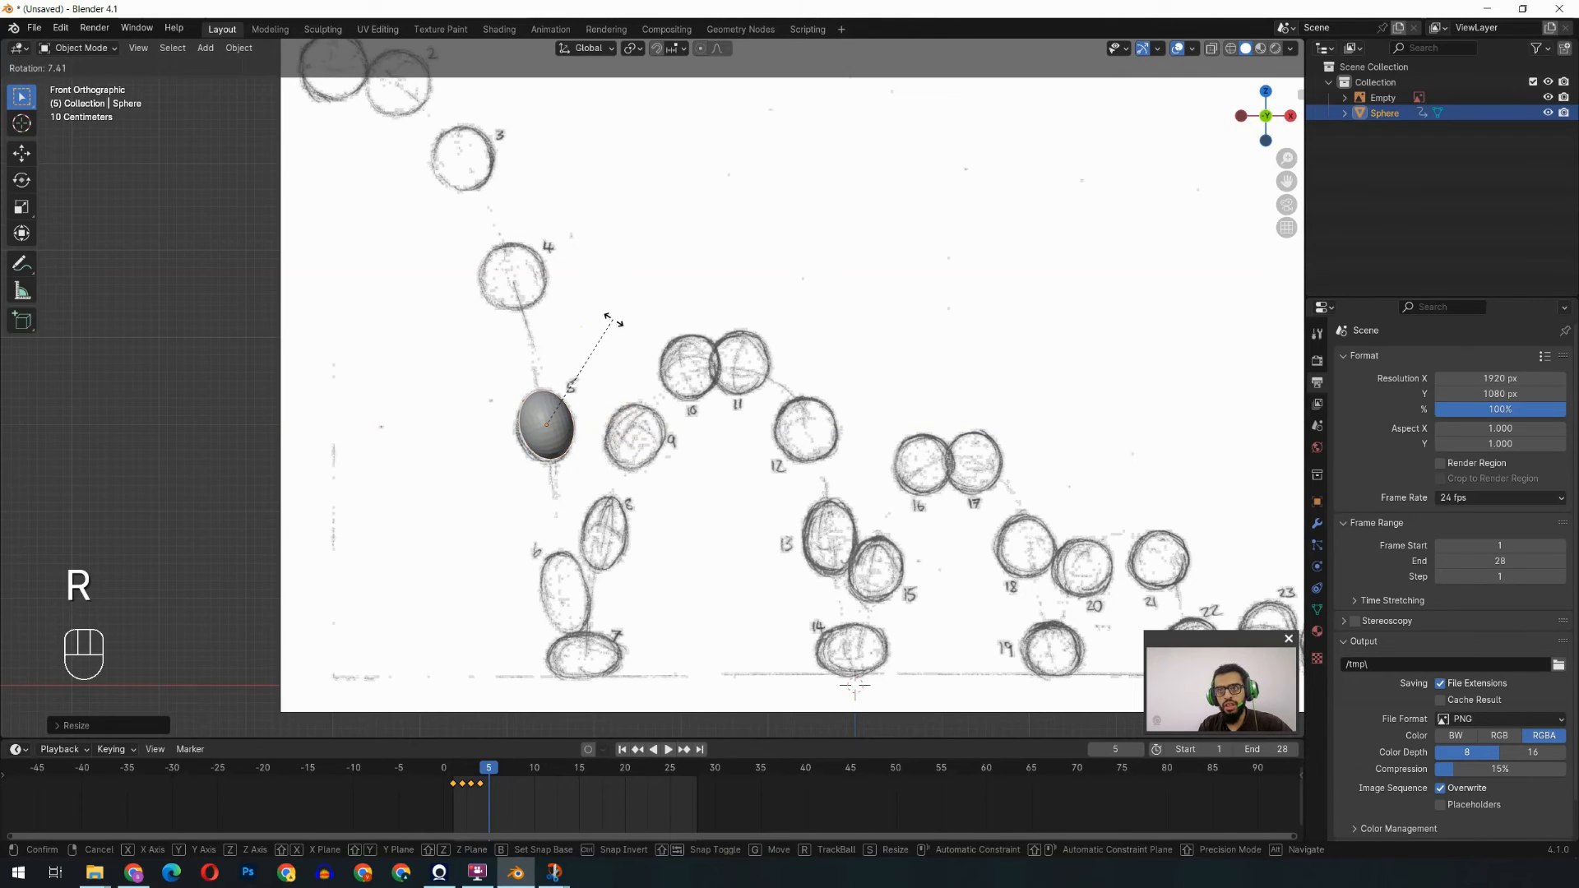
left_click(557, 424)
key("g")
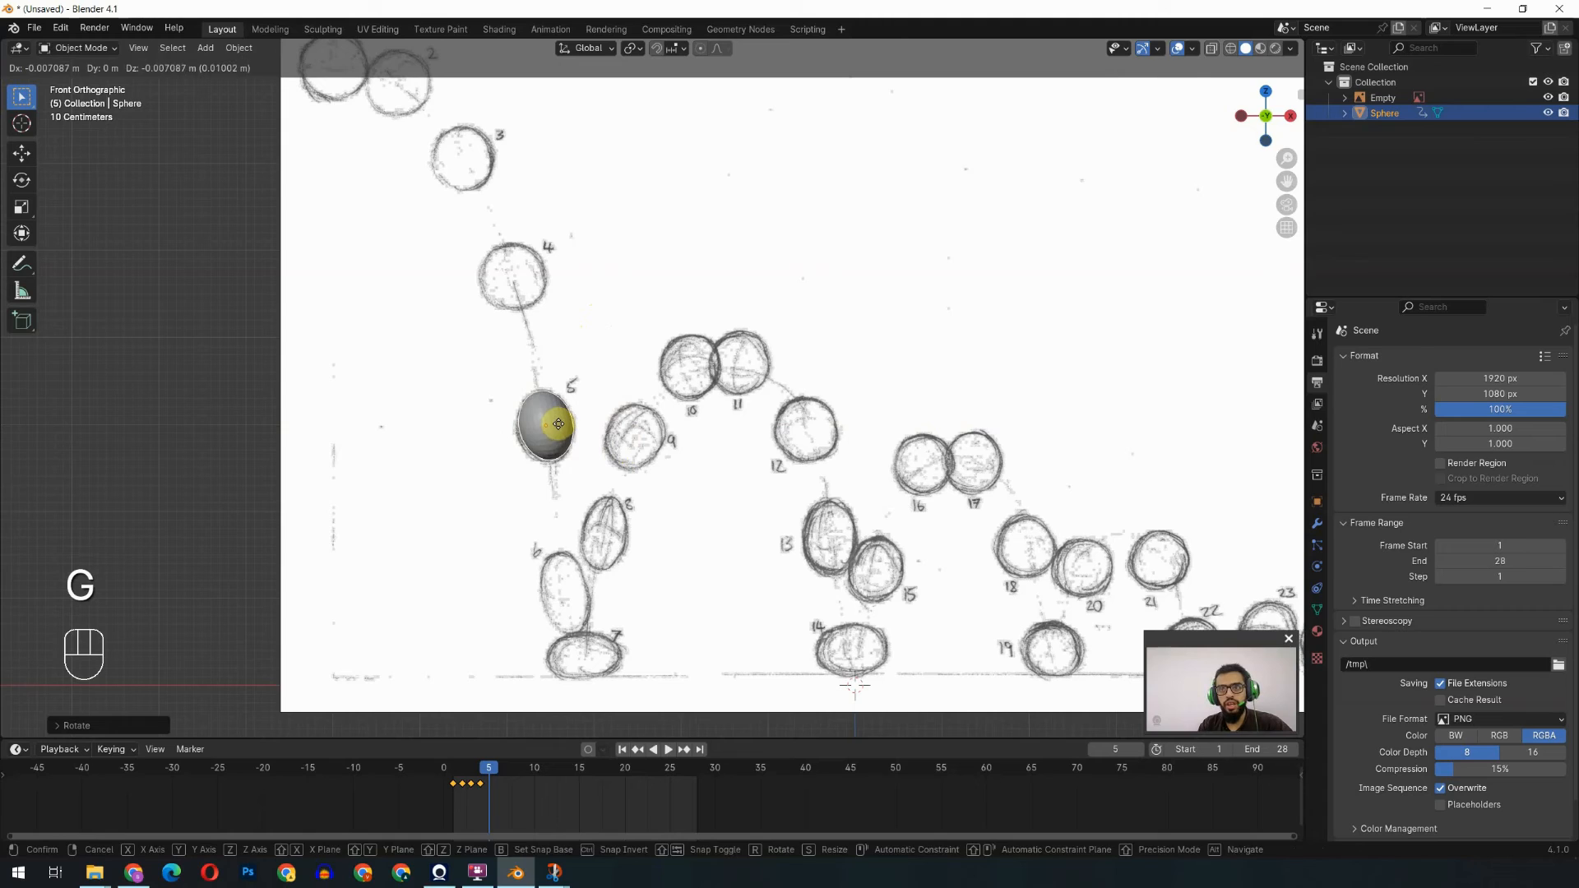
left_click(558, 424)
key("k")
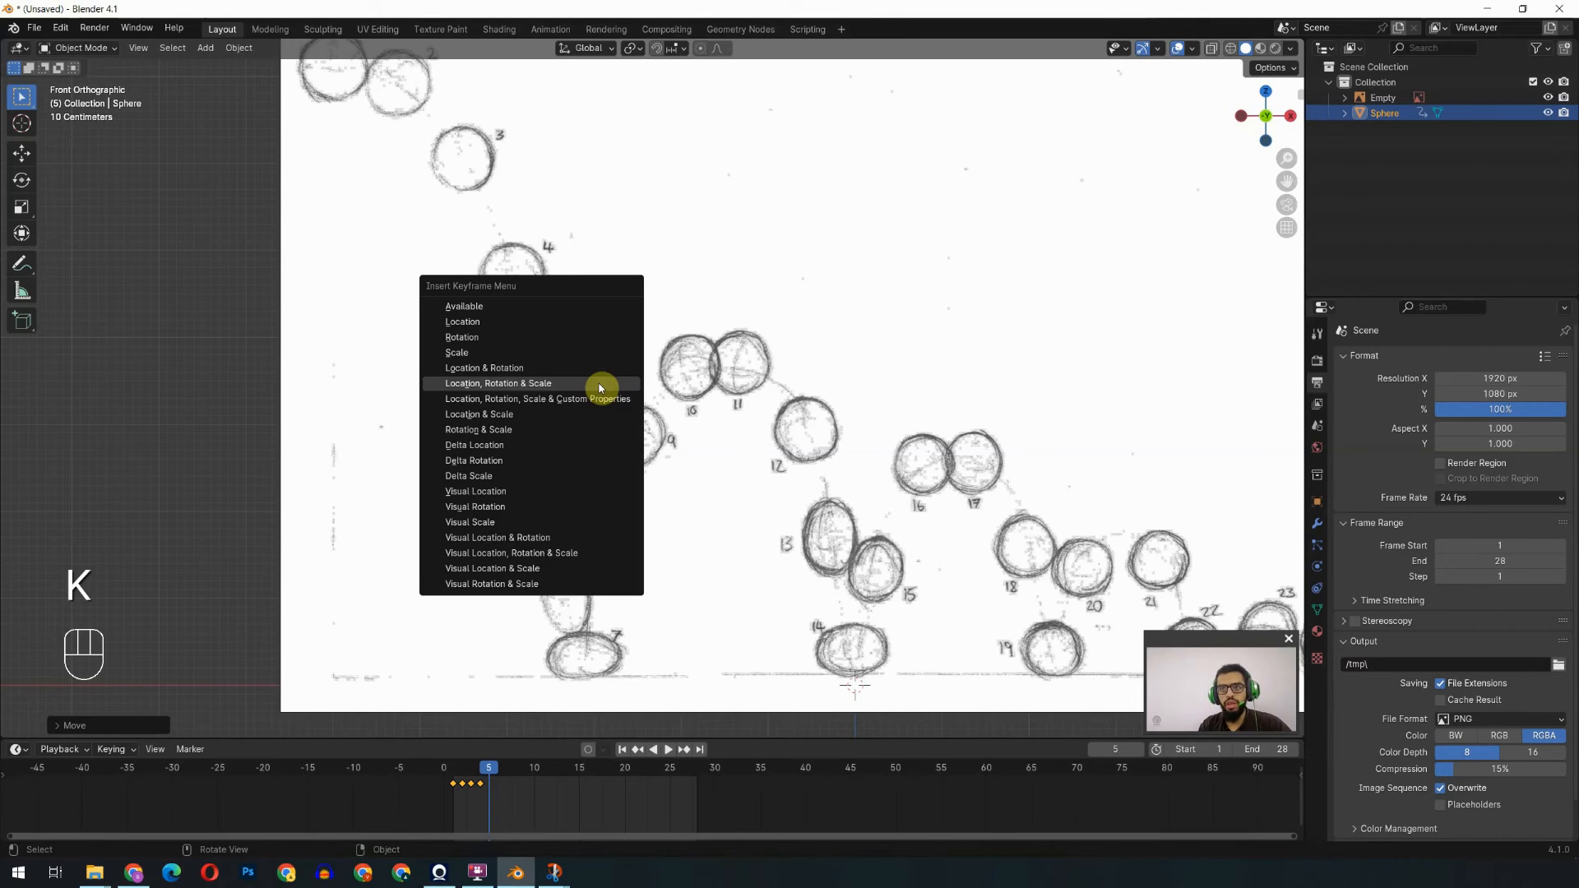
left_click(599, 388)
At frame 6, move the sphere onto drawn ball 6, stretch it about 1.26 times along Z, and insert a Location, Rotation & Scale keyframe.
key("Right")
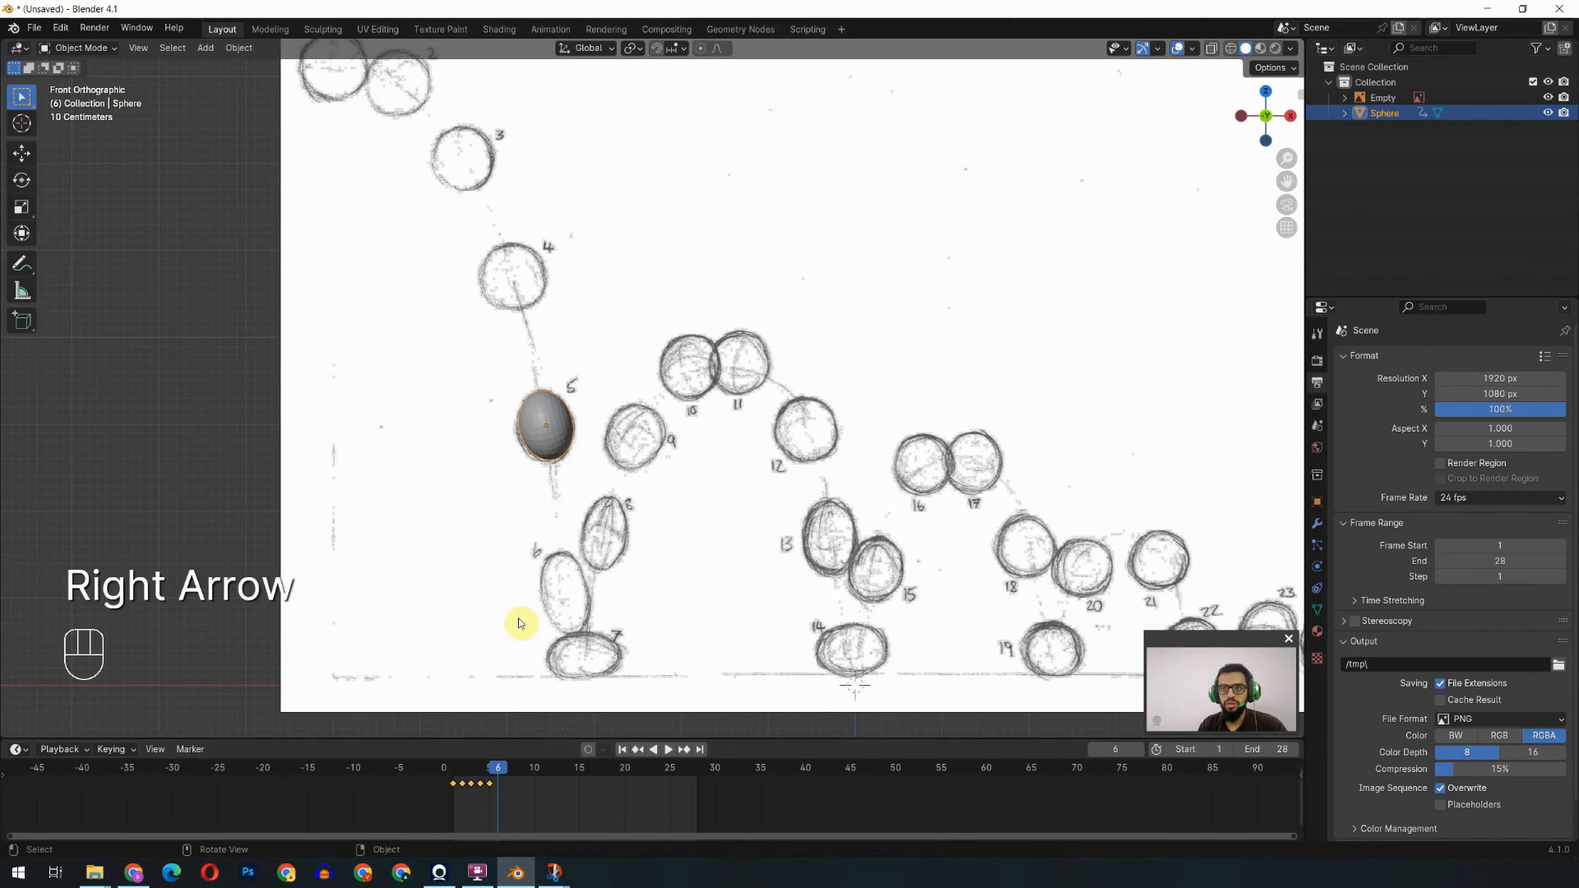
key("g")
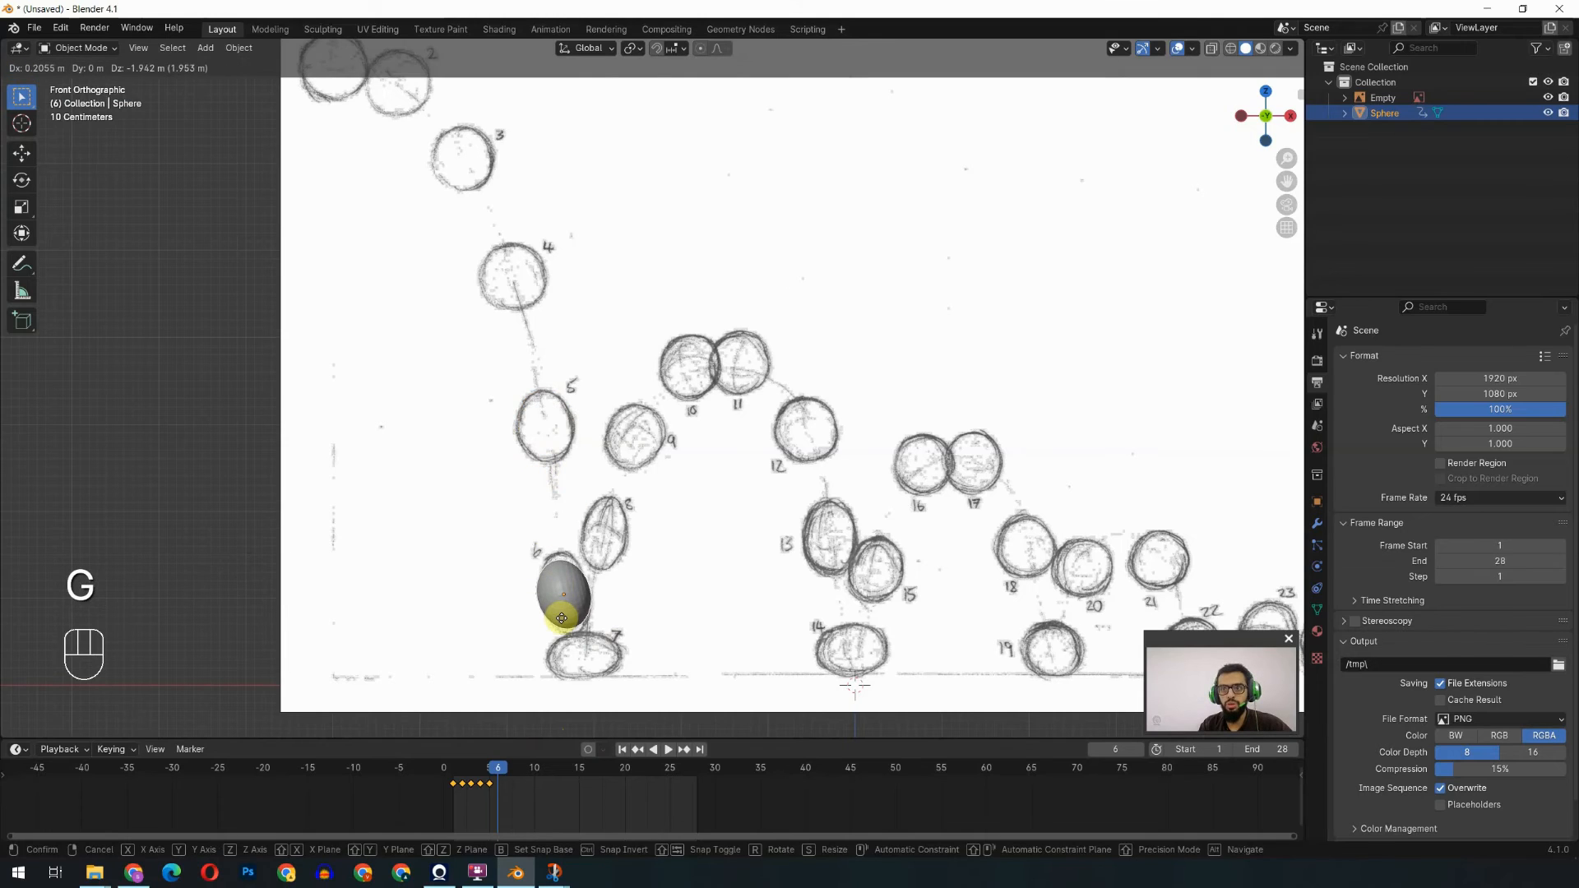
left_click(564, 618)
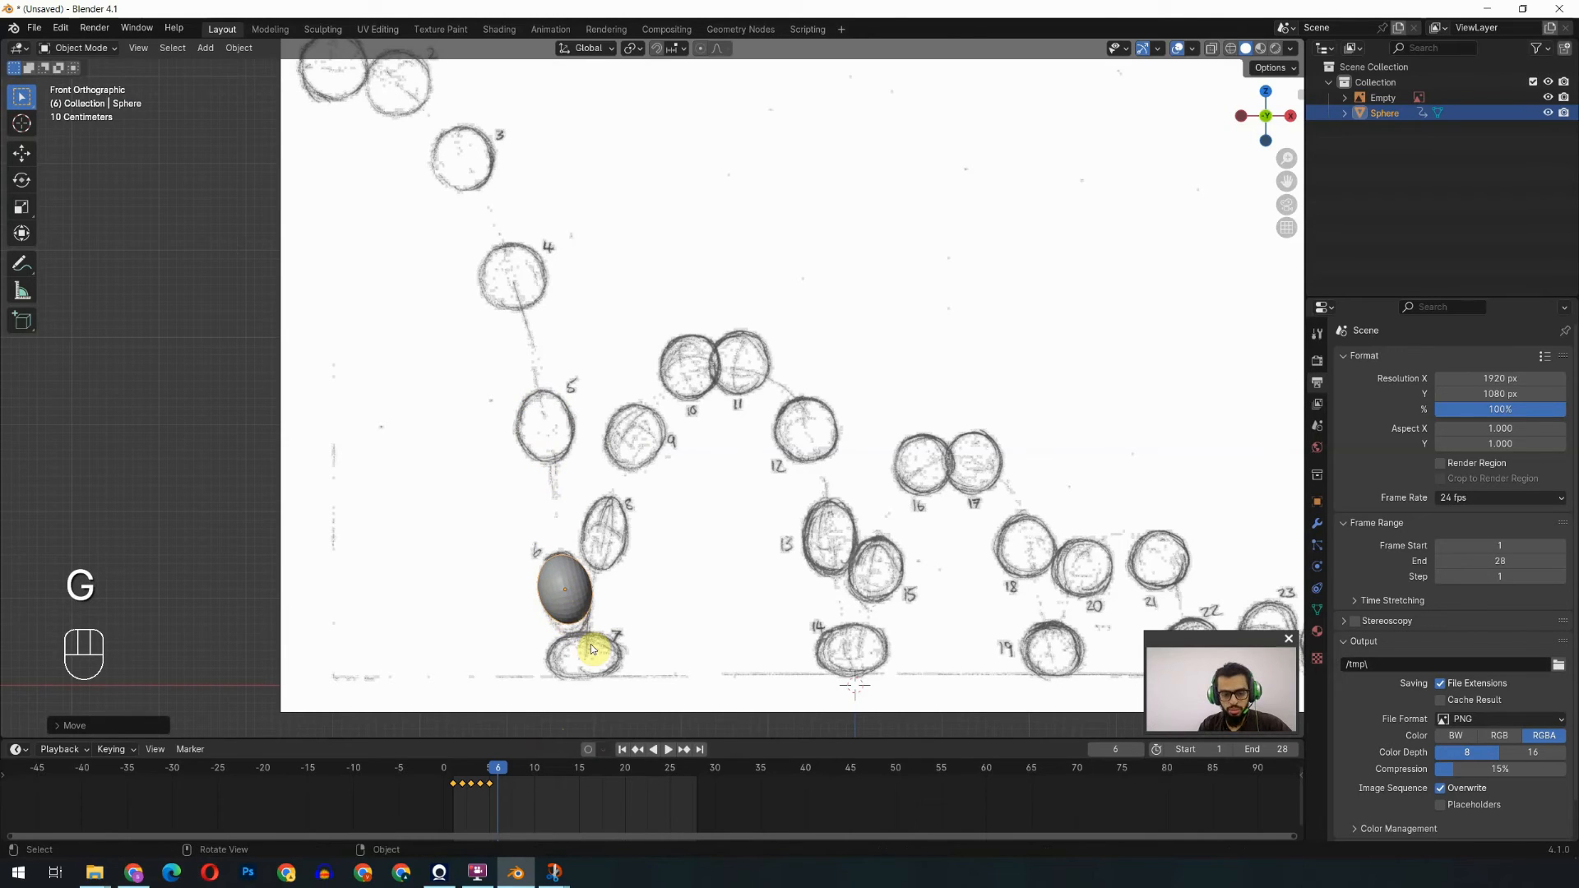
key("s")
left_click(597, 620)
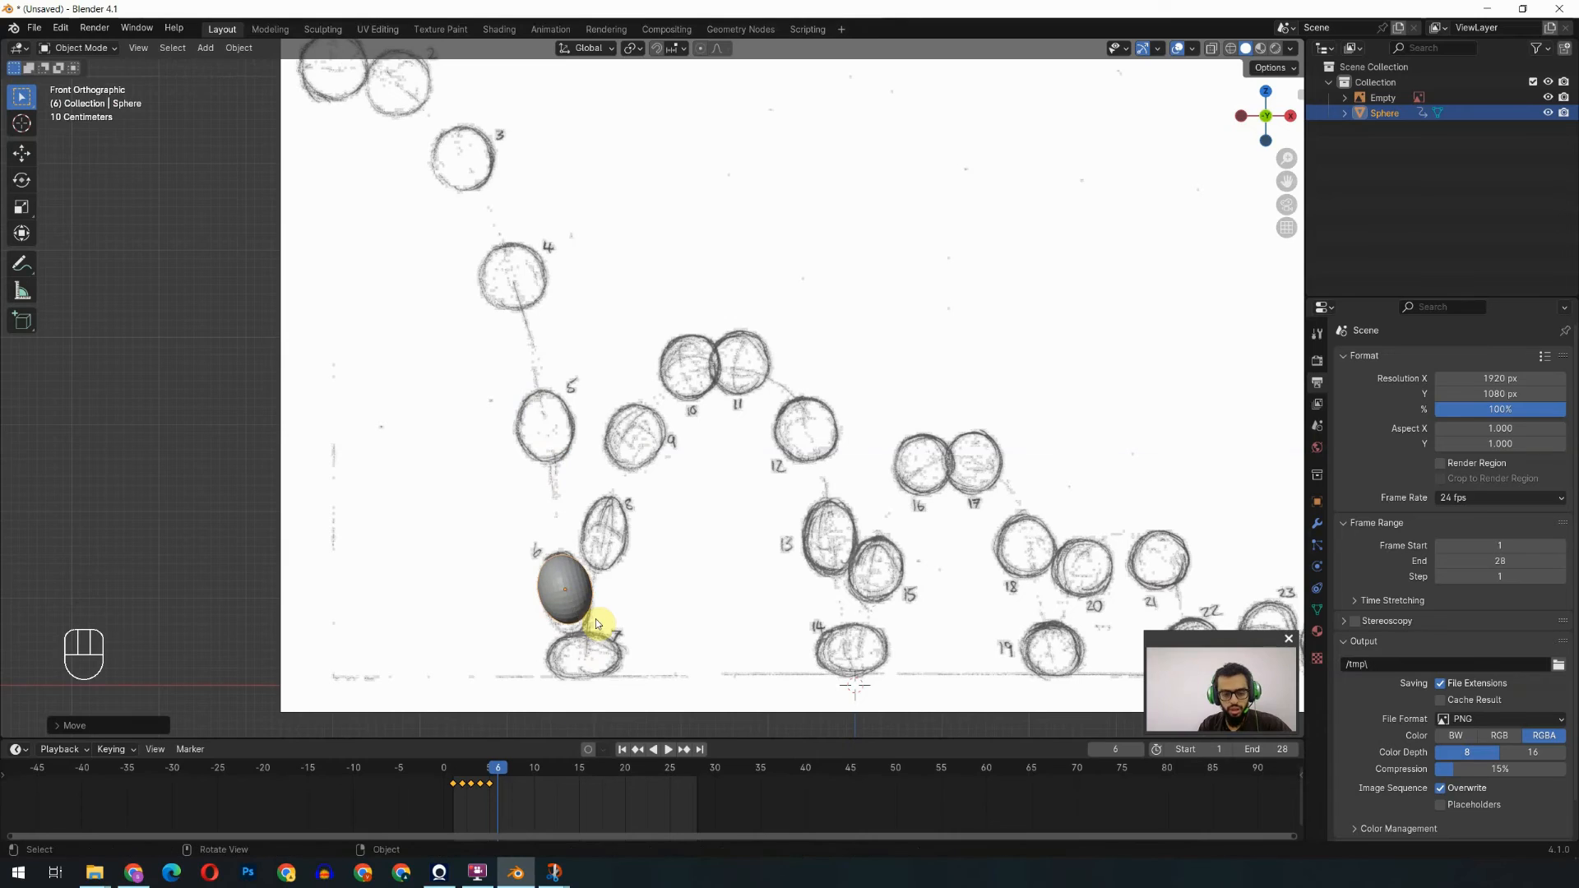
key("s")
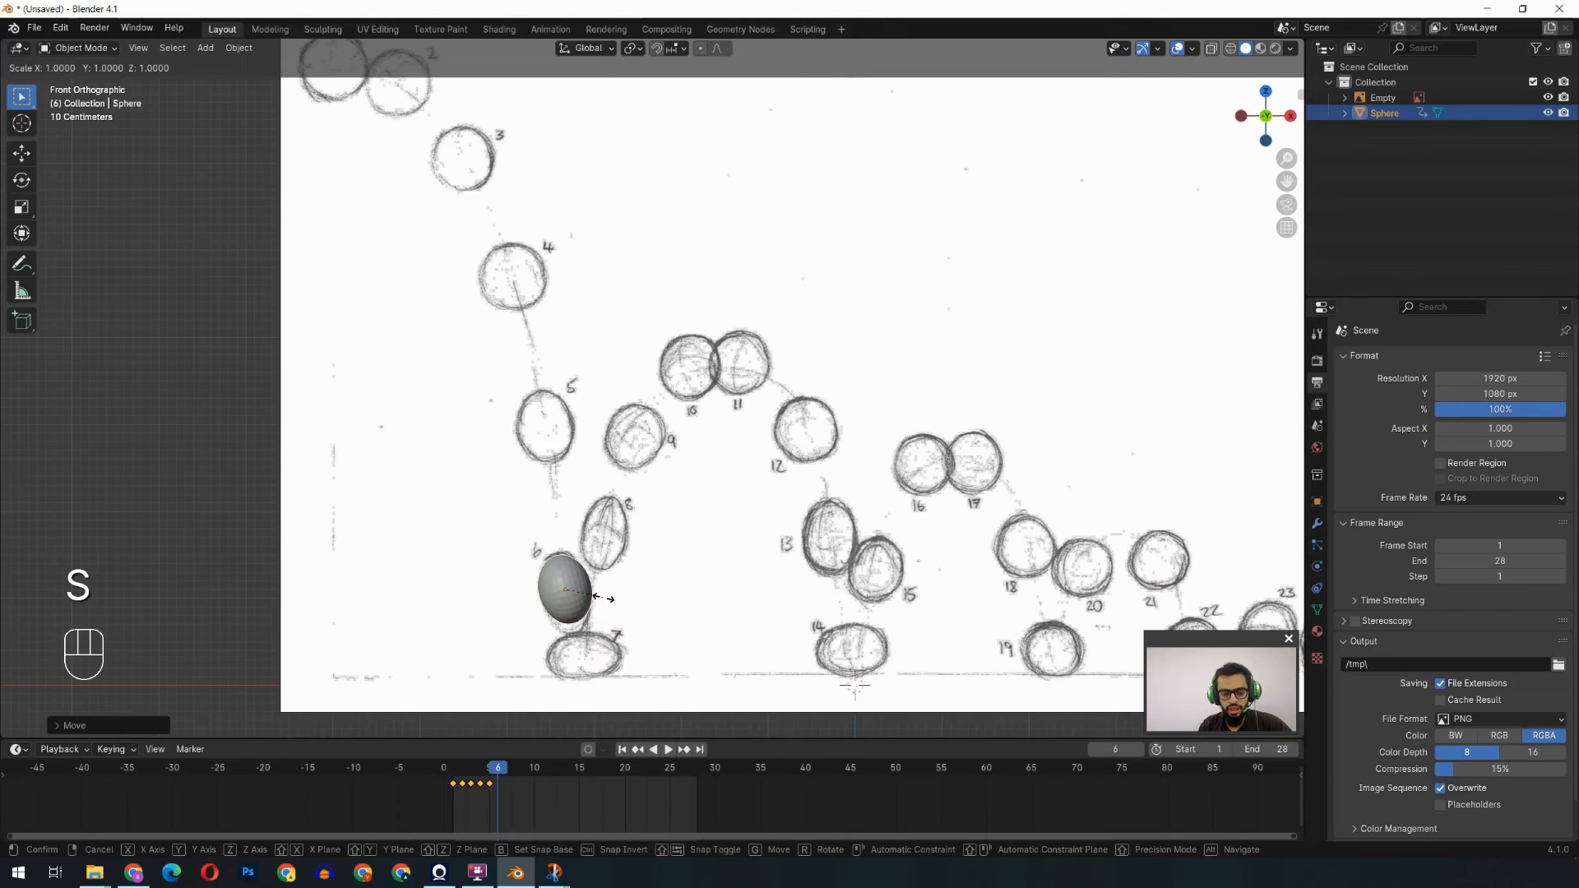
key("z")
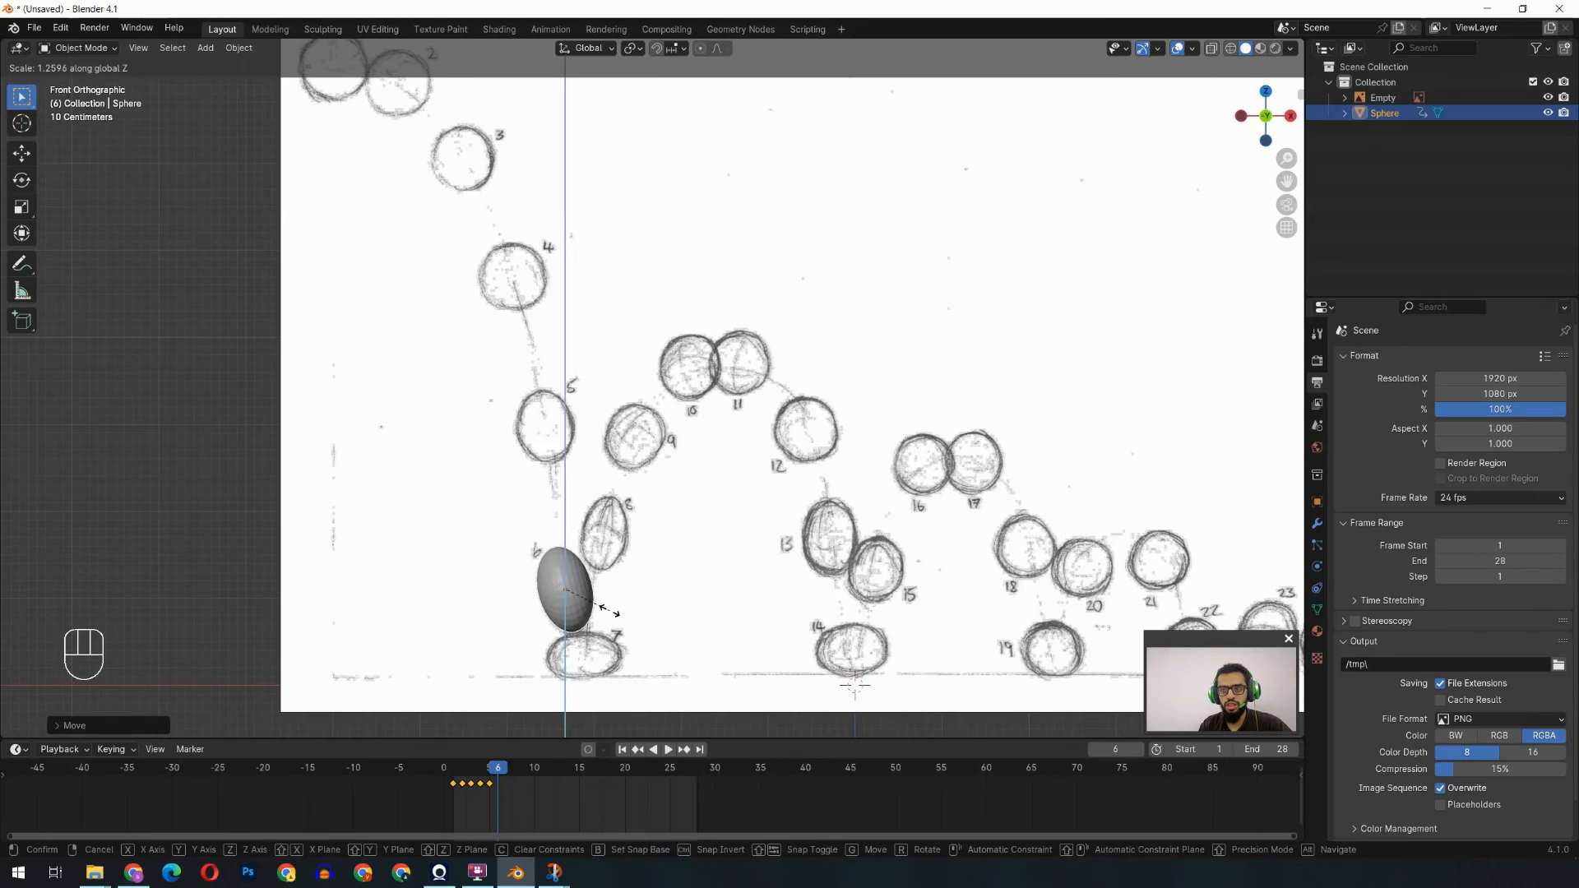
key("k")
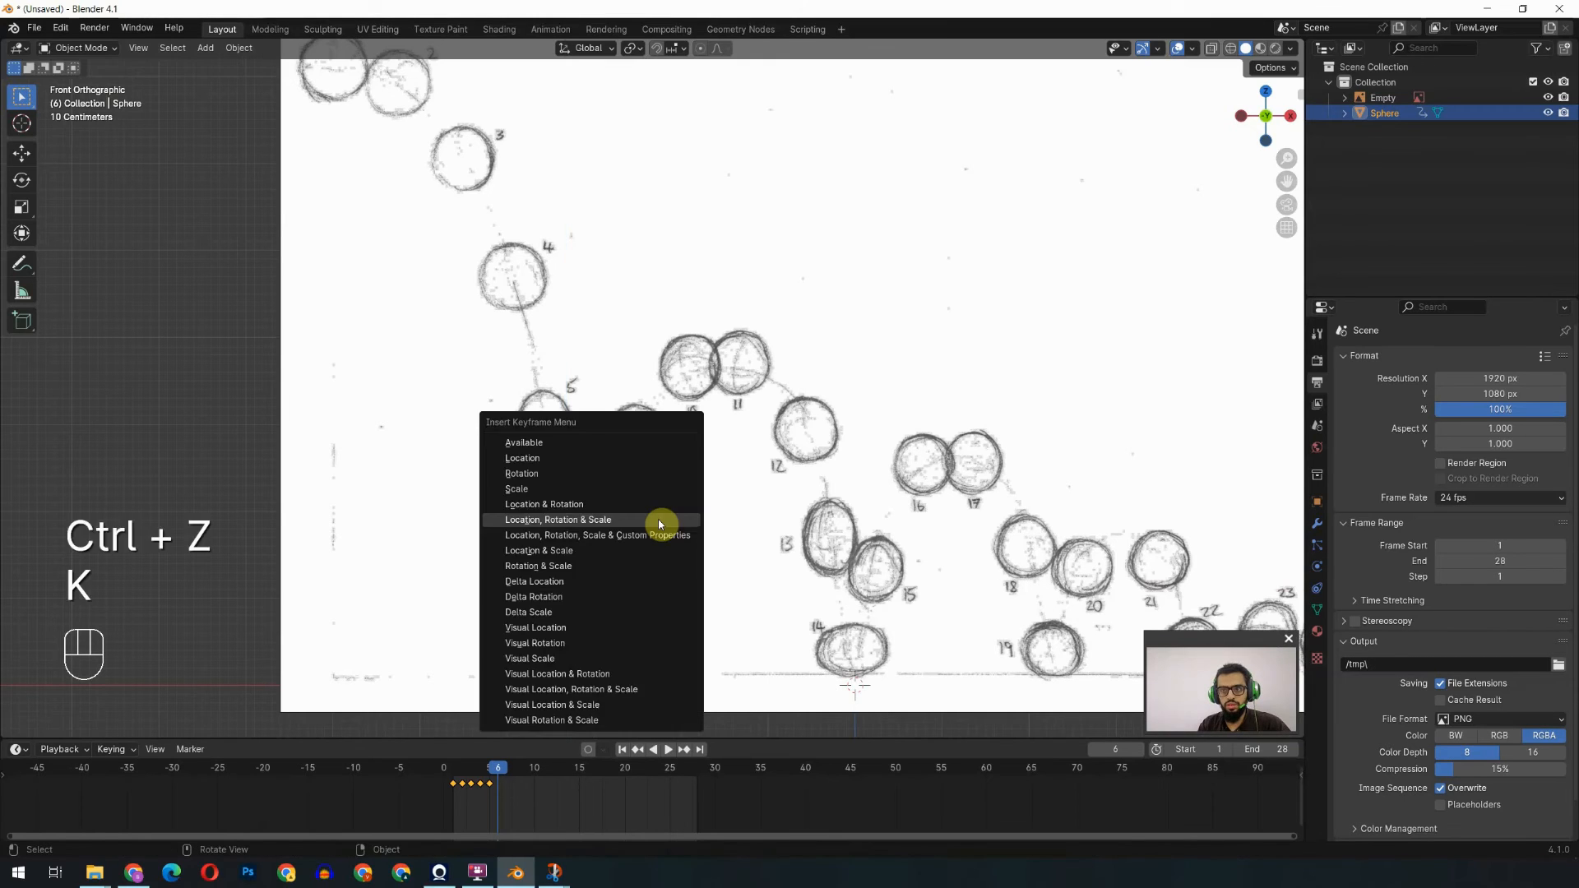
left_click(658, 523)
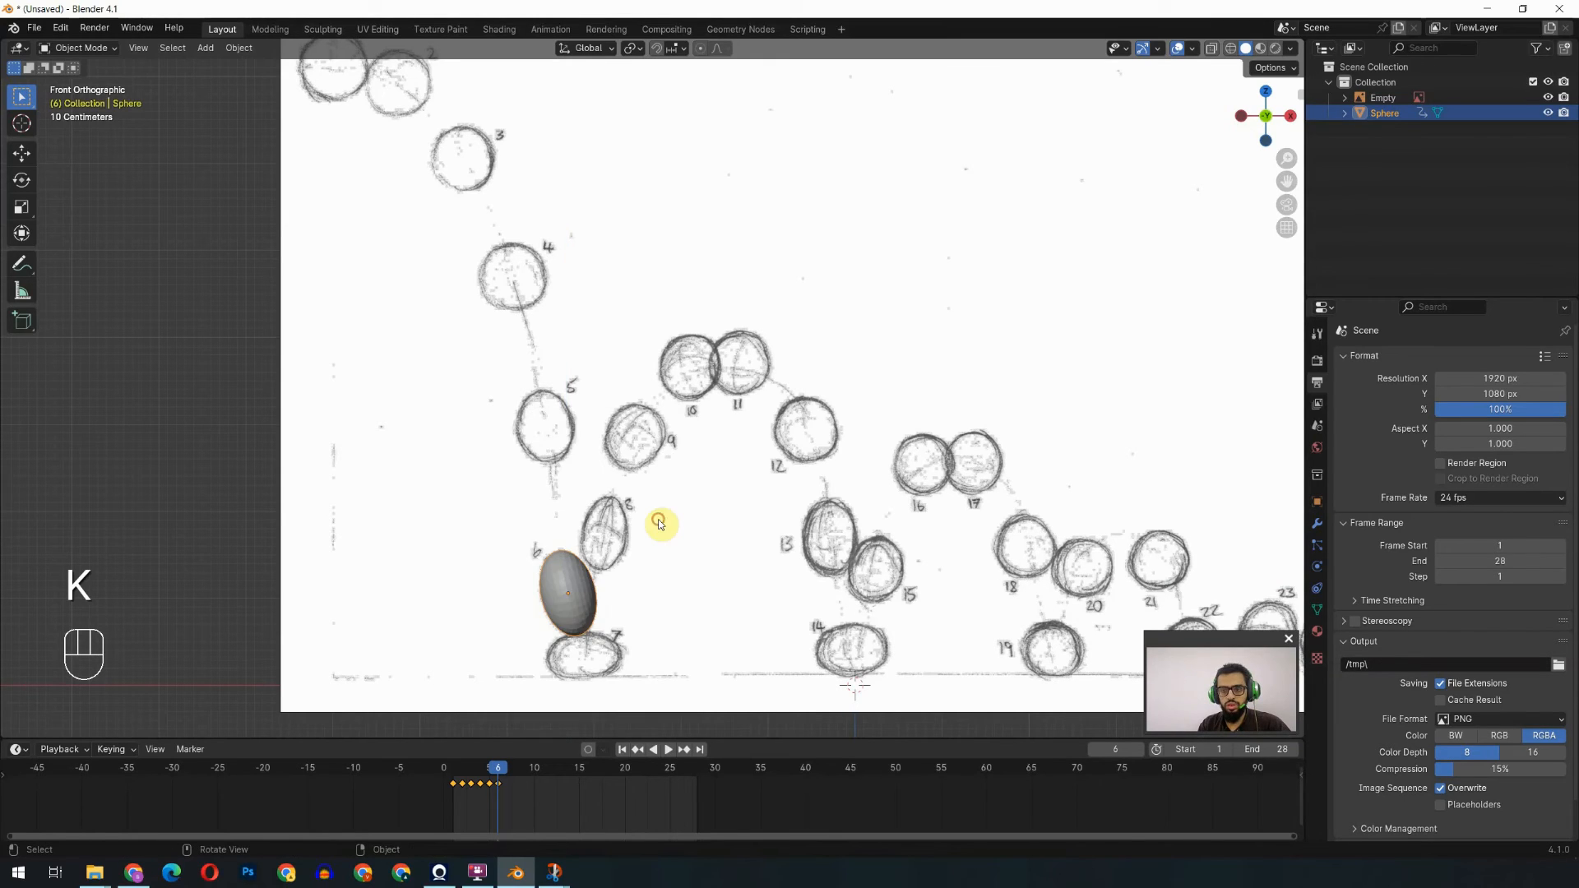
At frame 7, move the sphere onto drawn ball 7, flatten it along Z and widen it along X, and keyframe it.
key("Right")
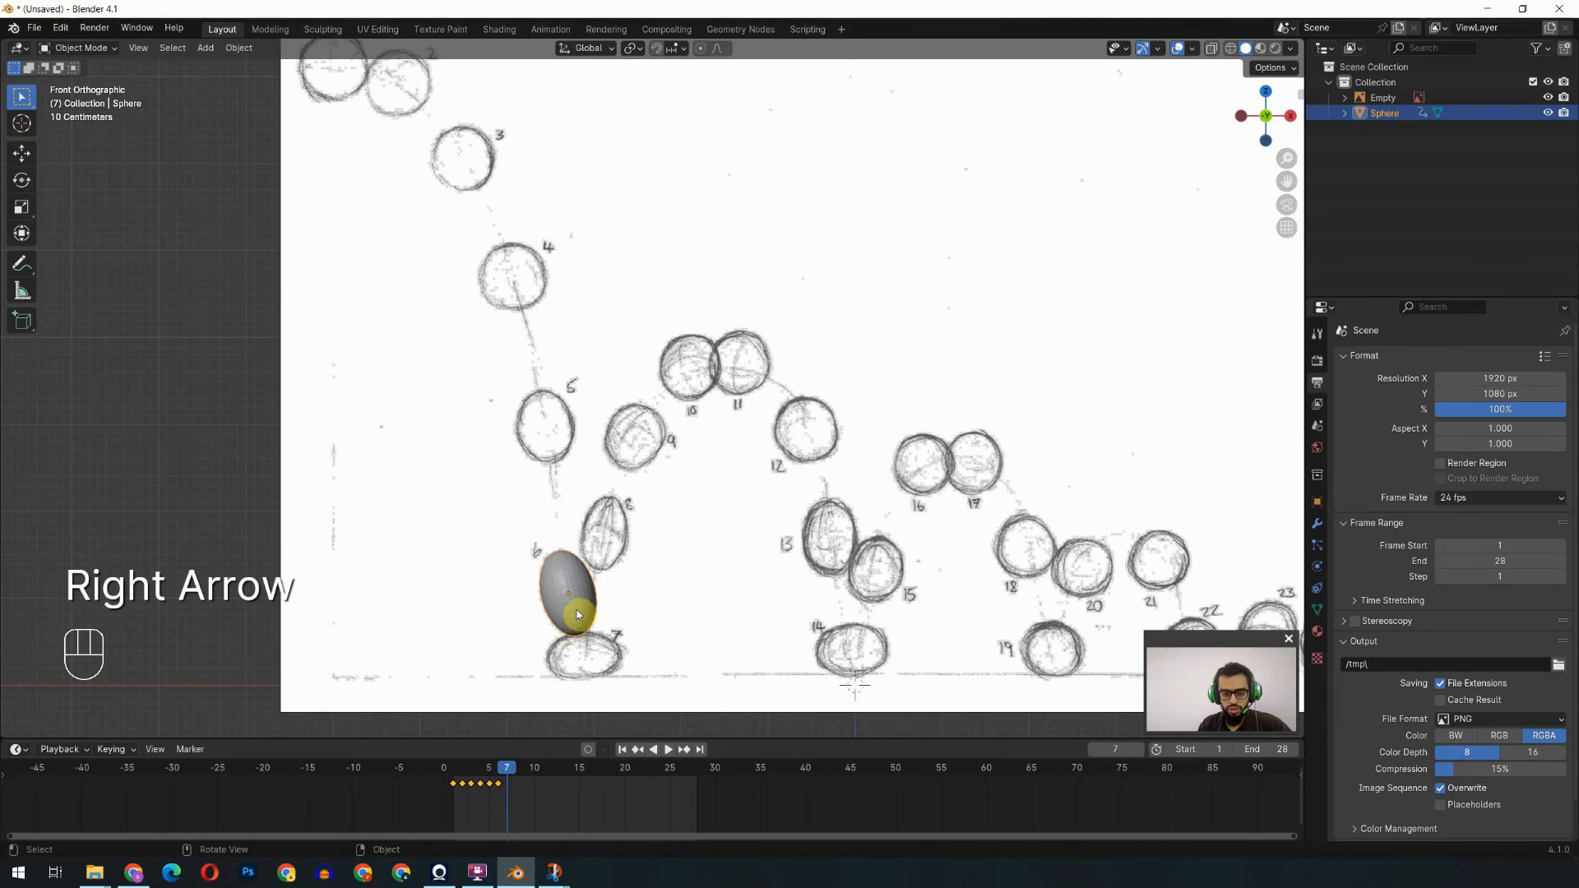
left_click_drag(578, 614, 593, 680)
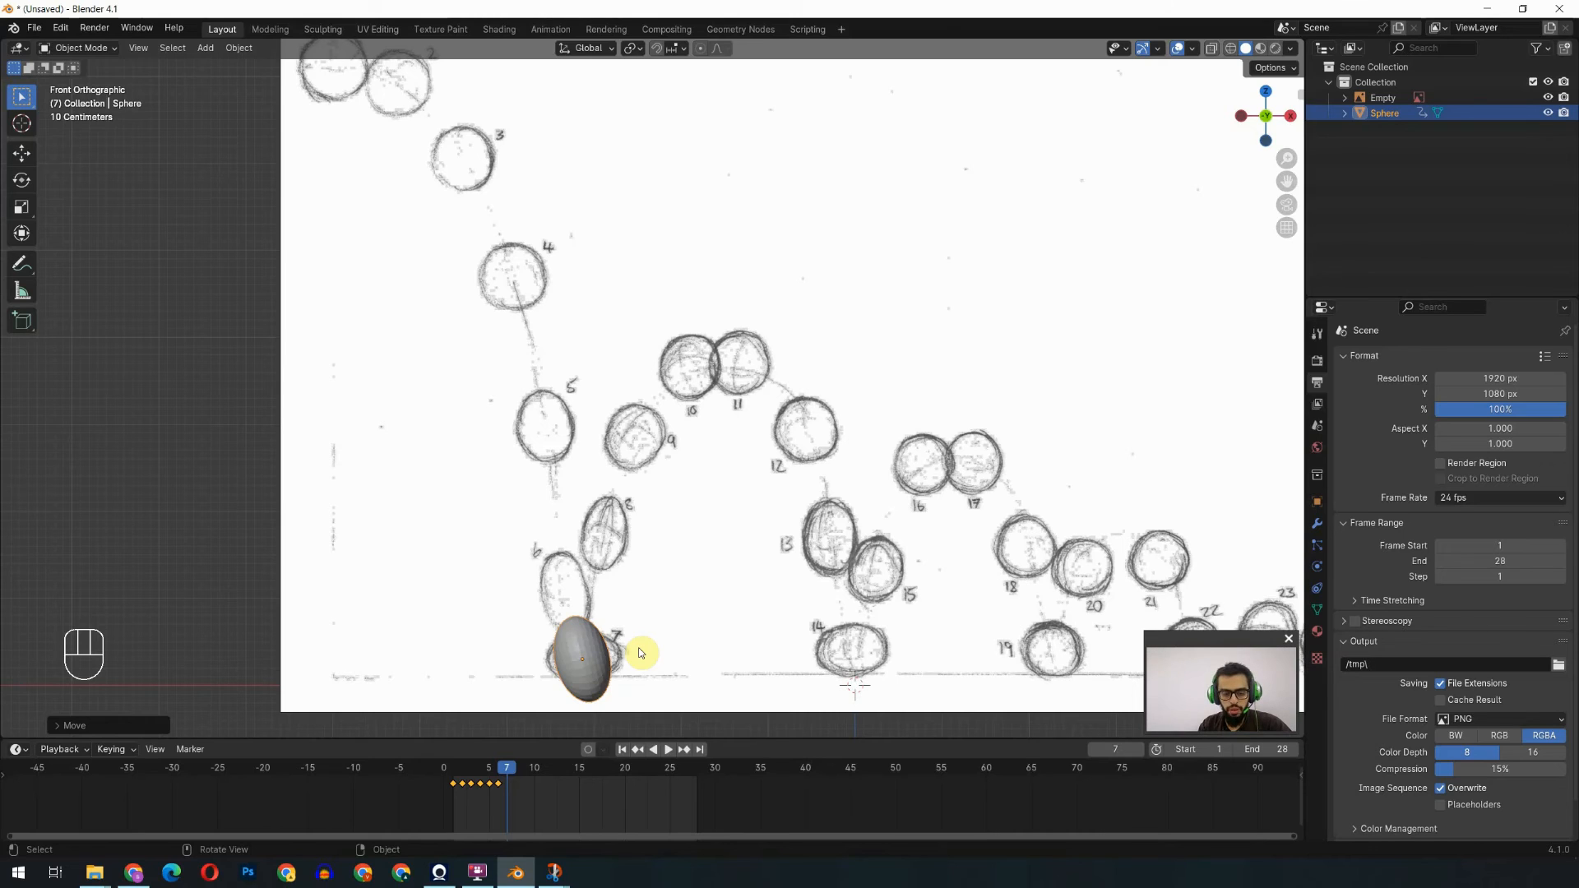
key("s")
key("s")
key("z")
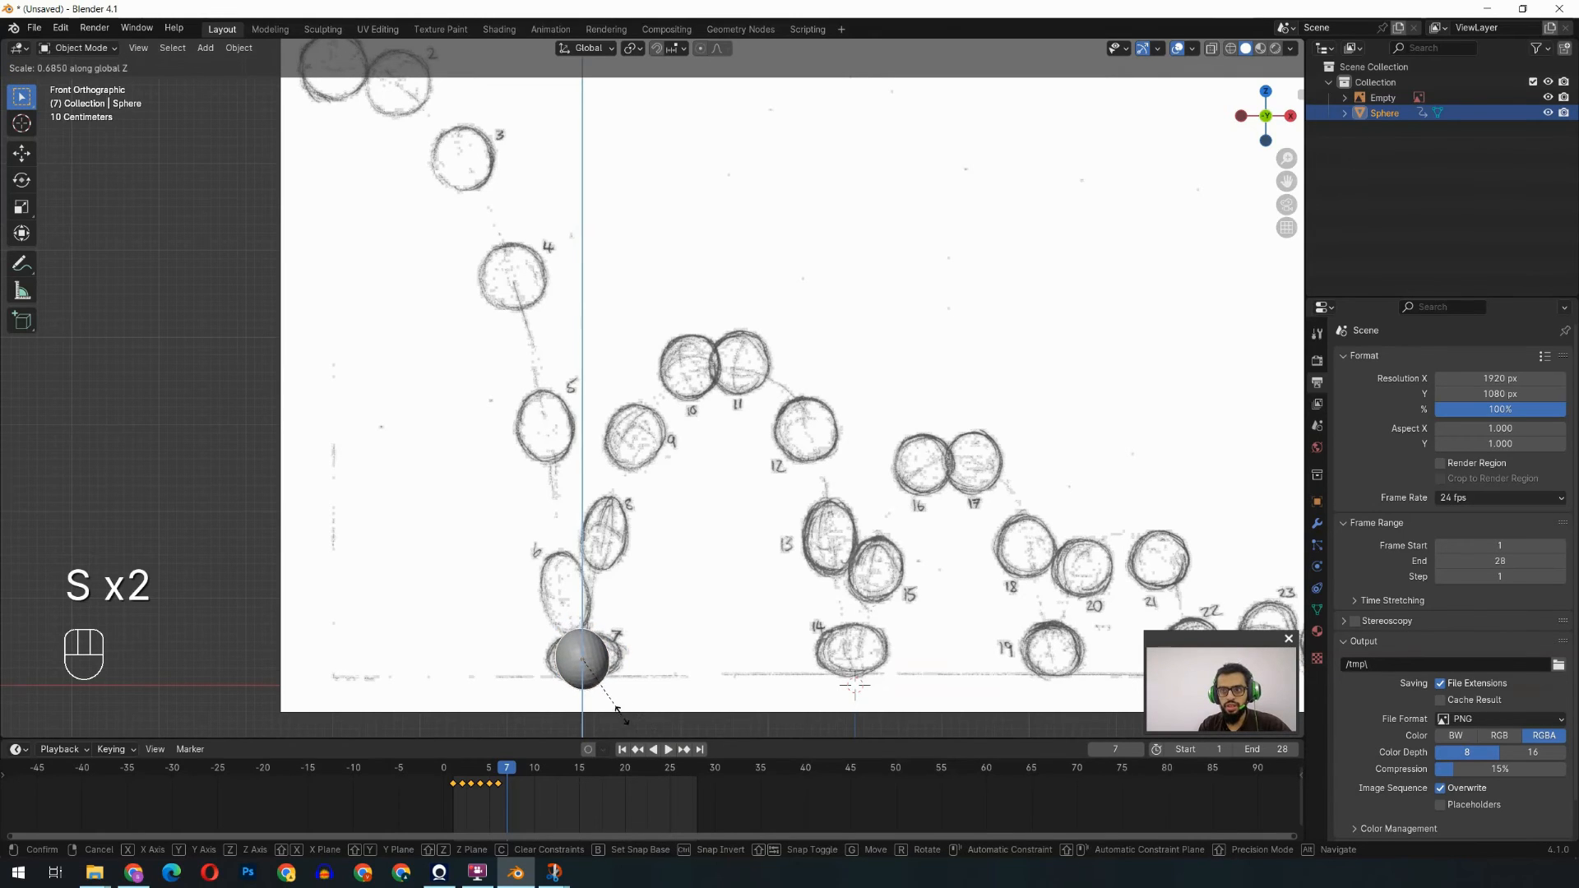
left_click(613, 707)
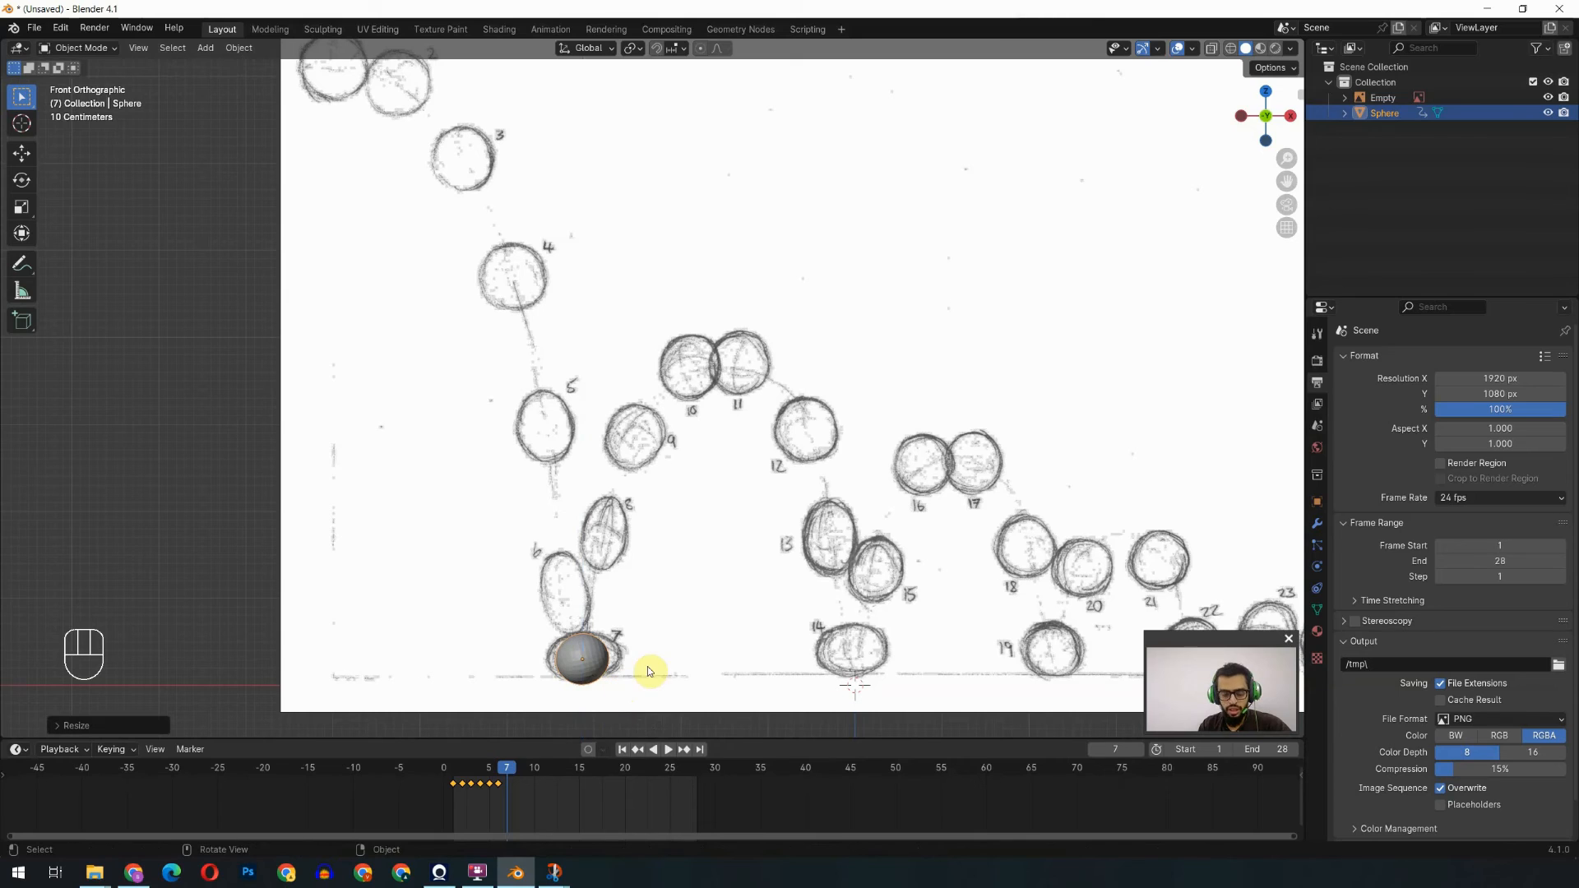
key("s")
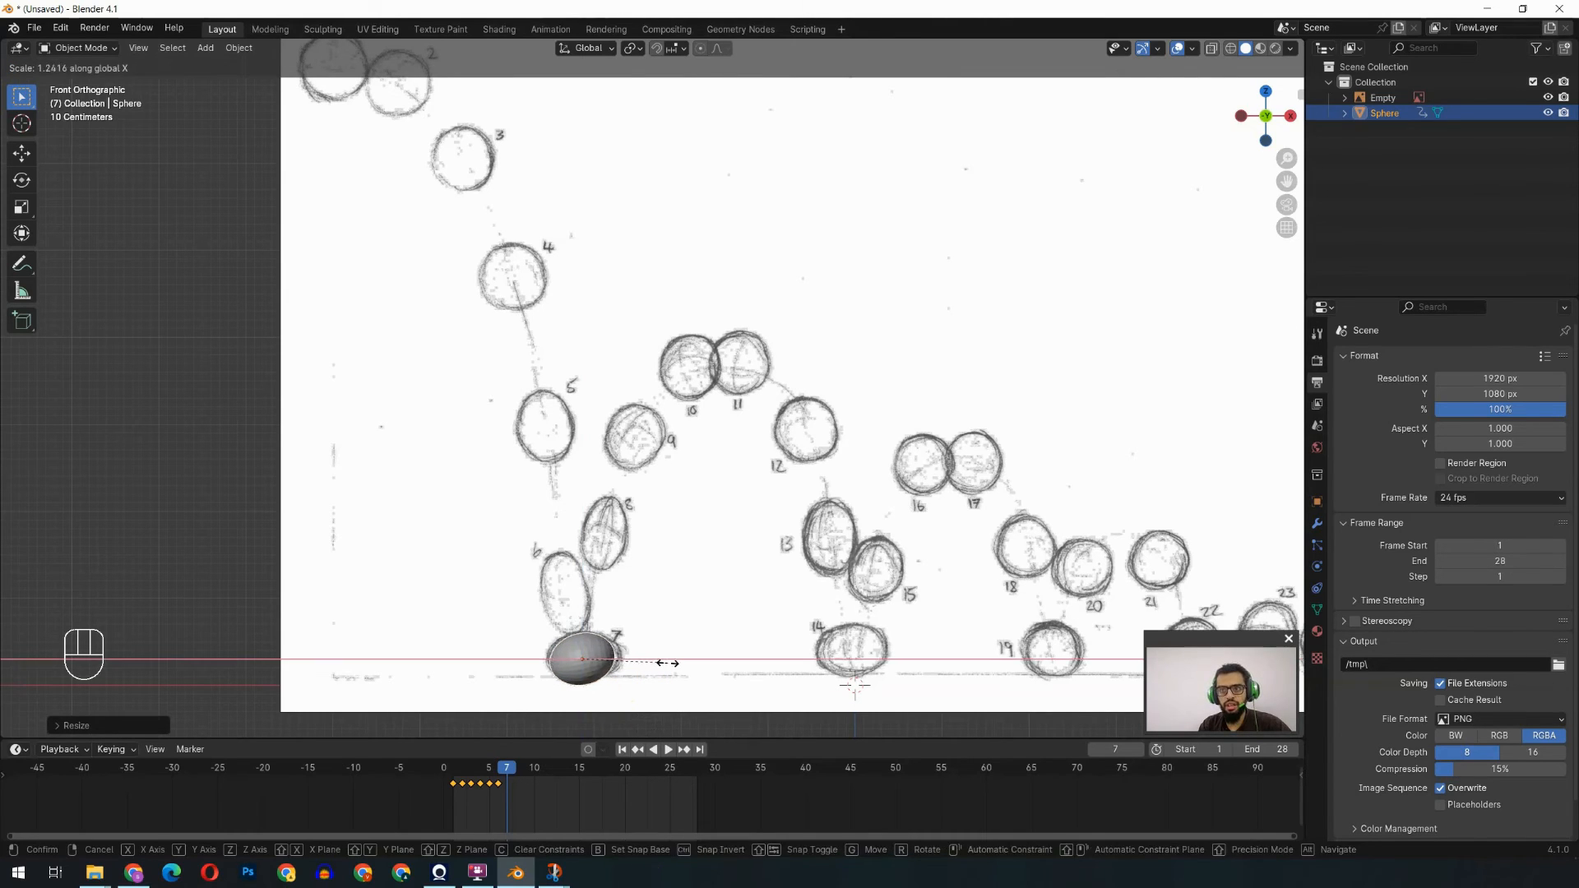
right_click(654, 663)
key("k")
left_click(664, 613)
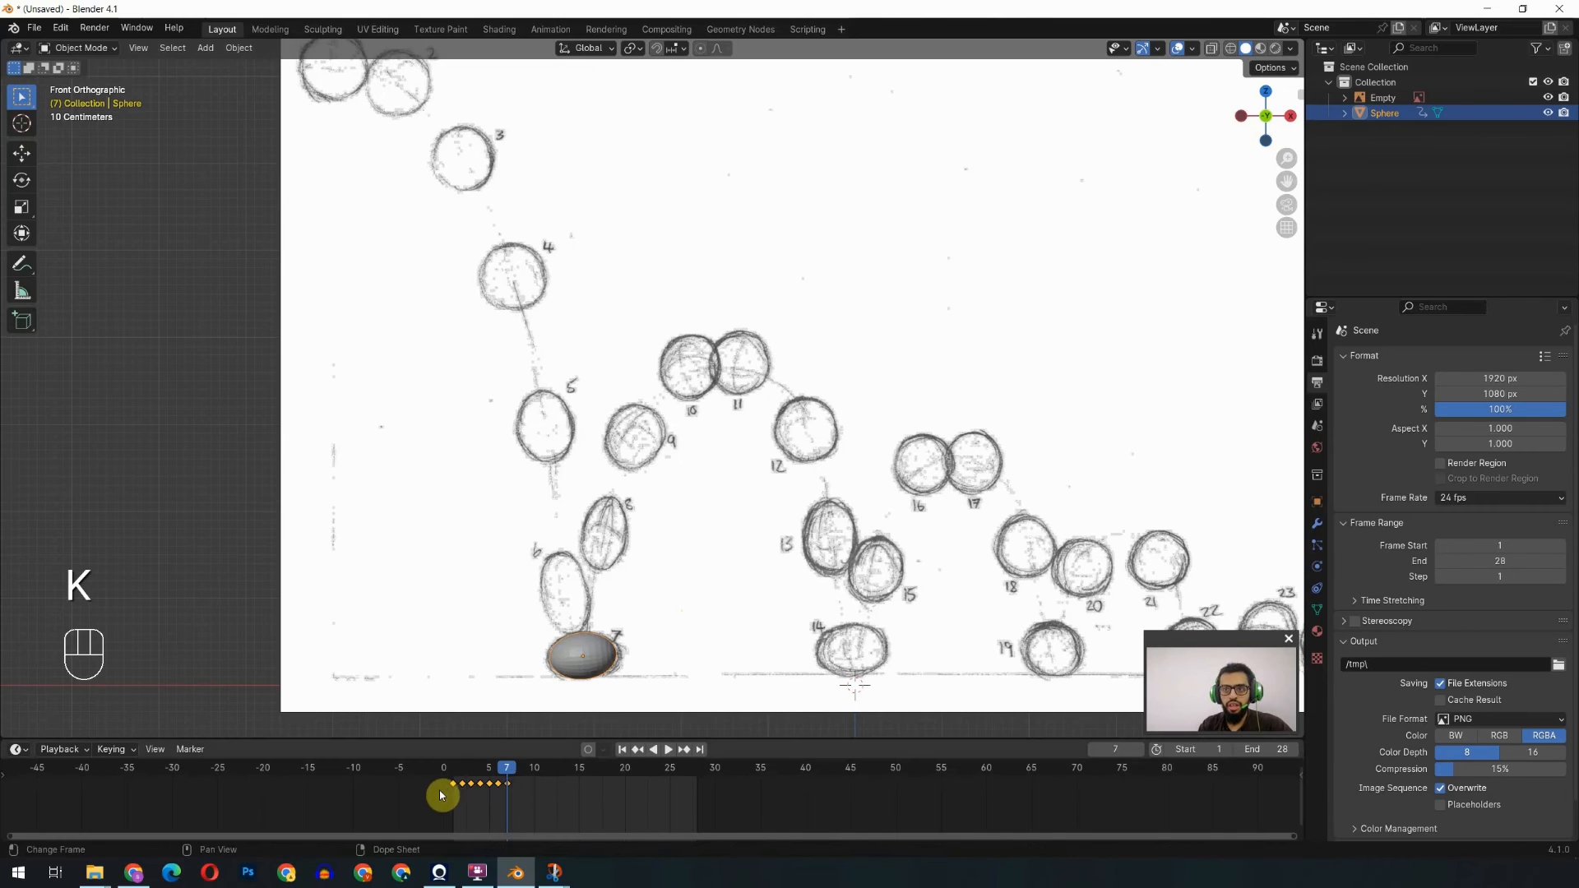
Scrub the timeline from frame 1 to frame 8 to review the ball's motion.
mouse_move(454, 769)
left_mouse_down()
mouse_move(521, 783)
mouse_move(452, 793)
mouse_move(515, 791)
left_mouse_up()
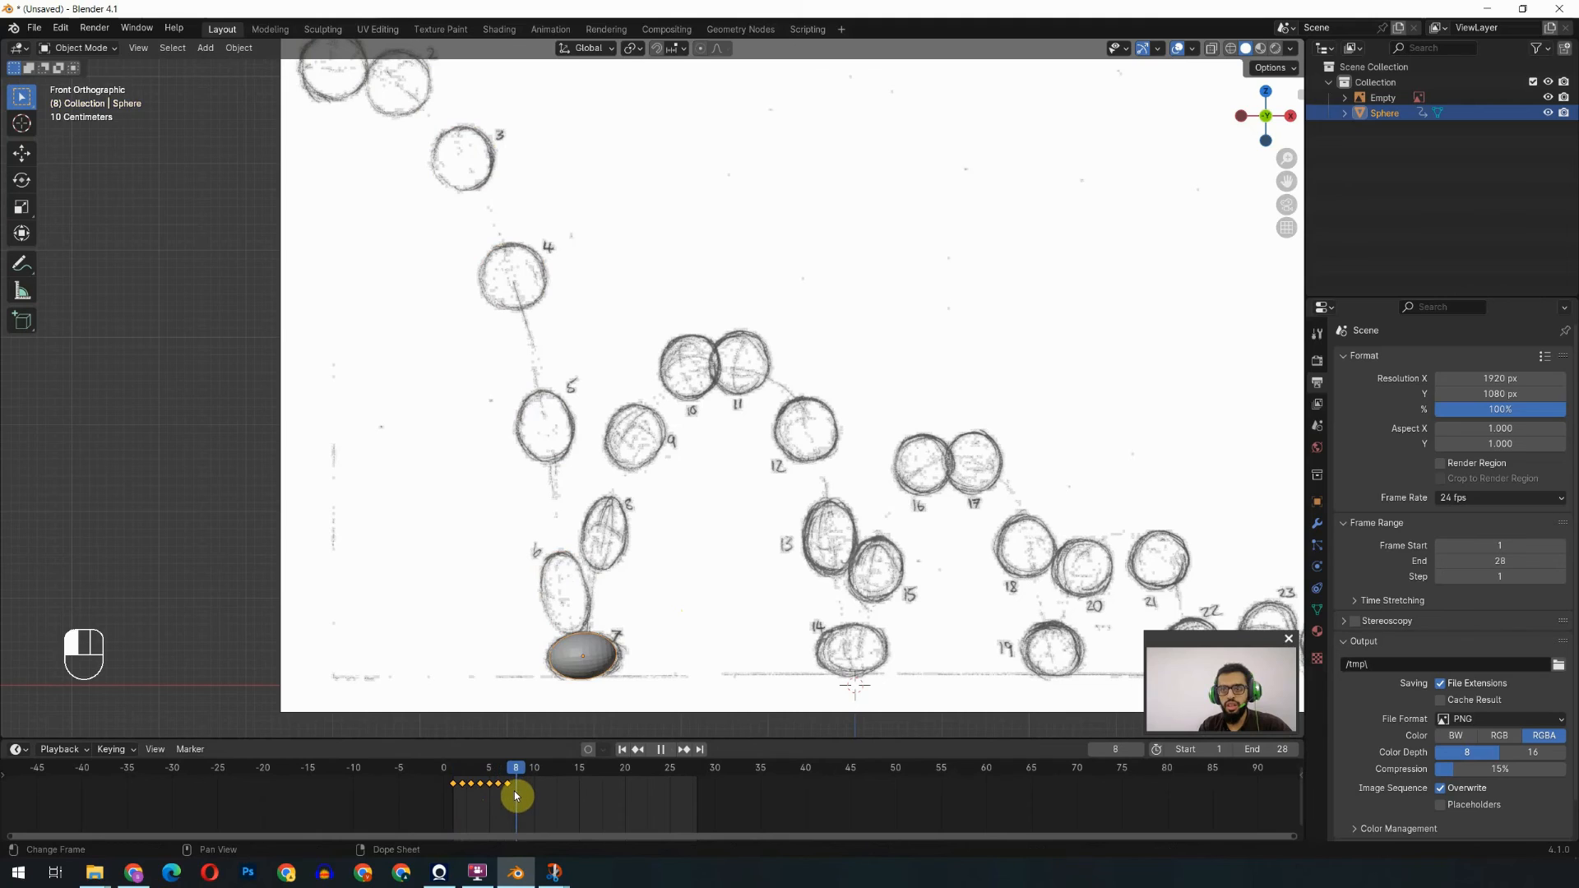
key("Left")
At frame 8, move the sphere onto drawn ball 8 and rotate it about 19° clockwise.
key("Right")
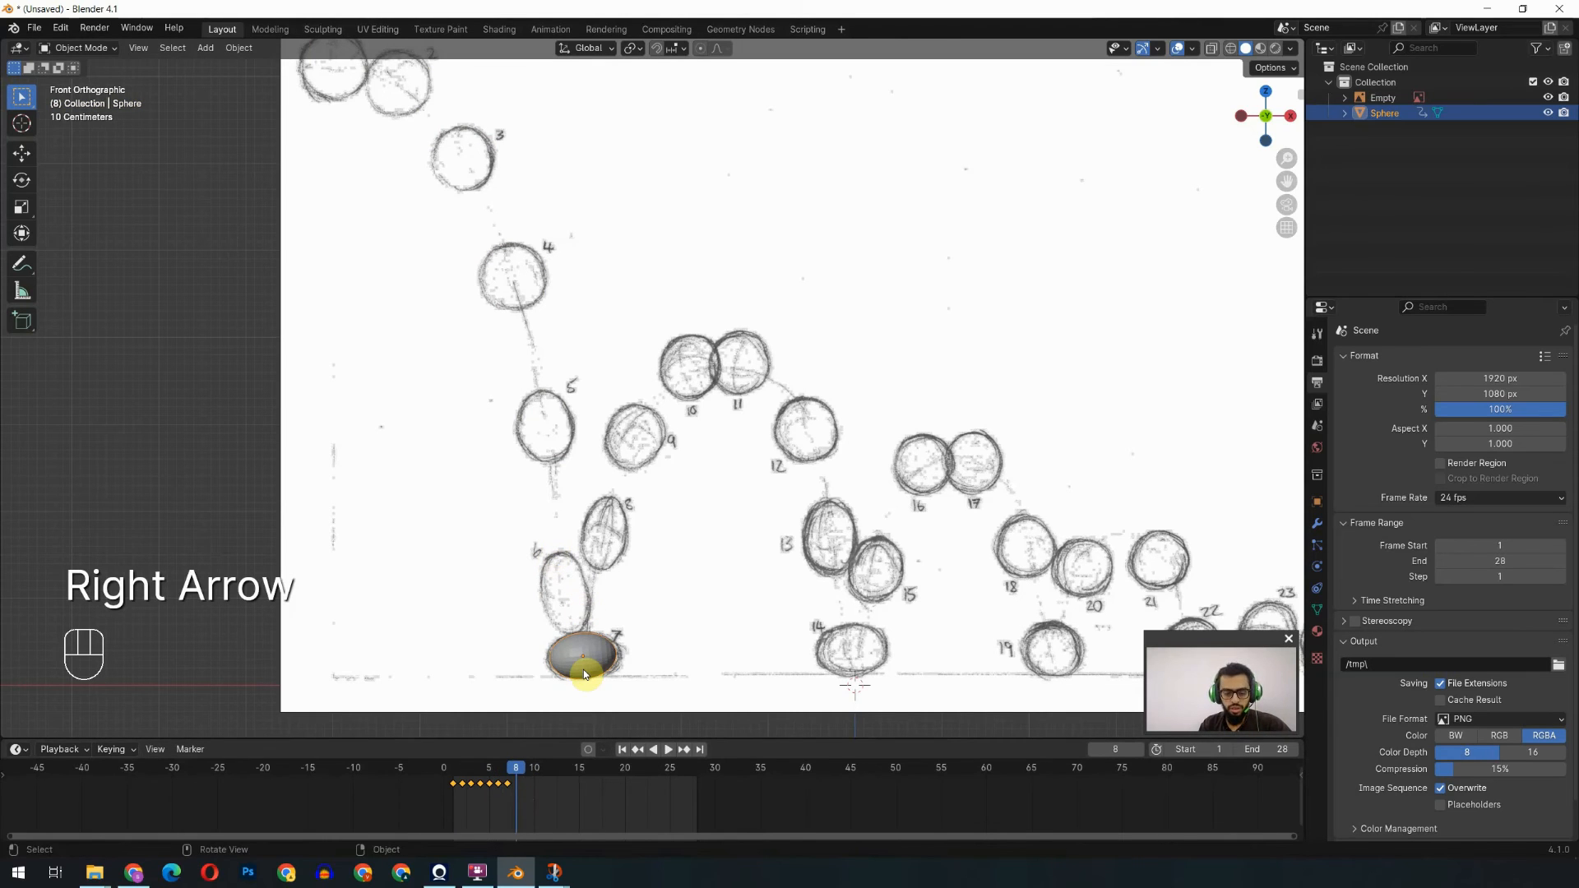
key("g")
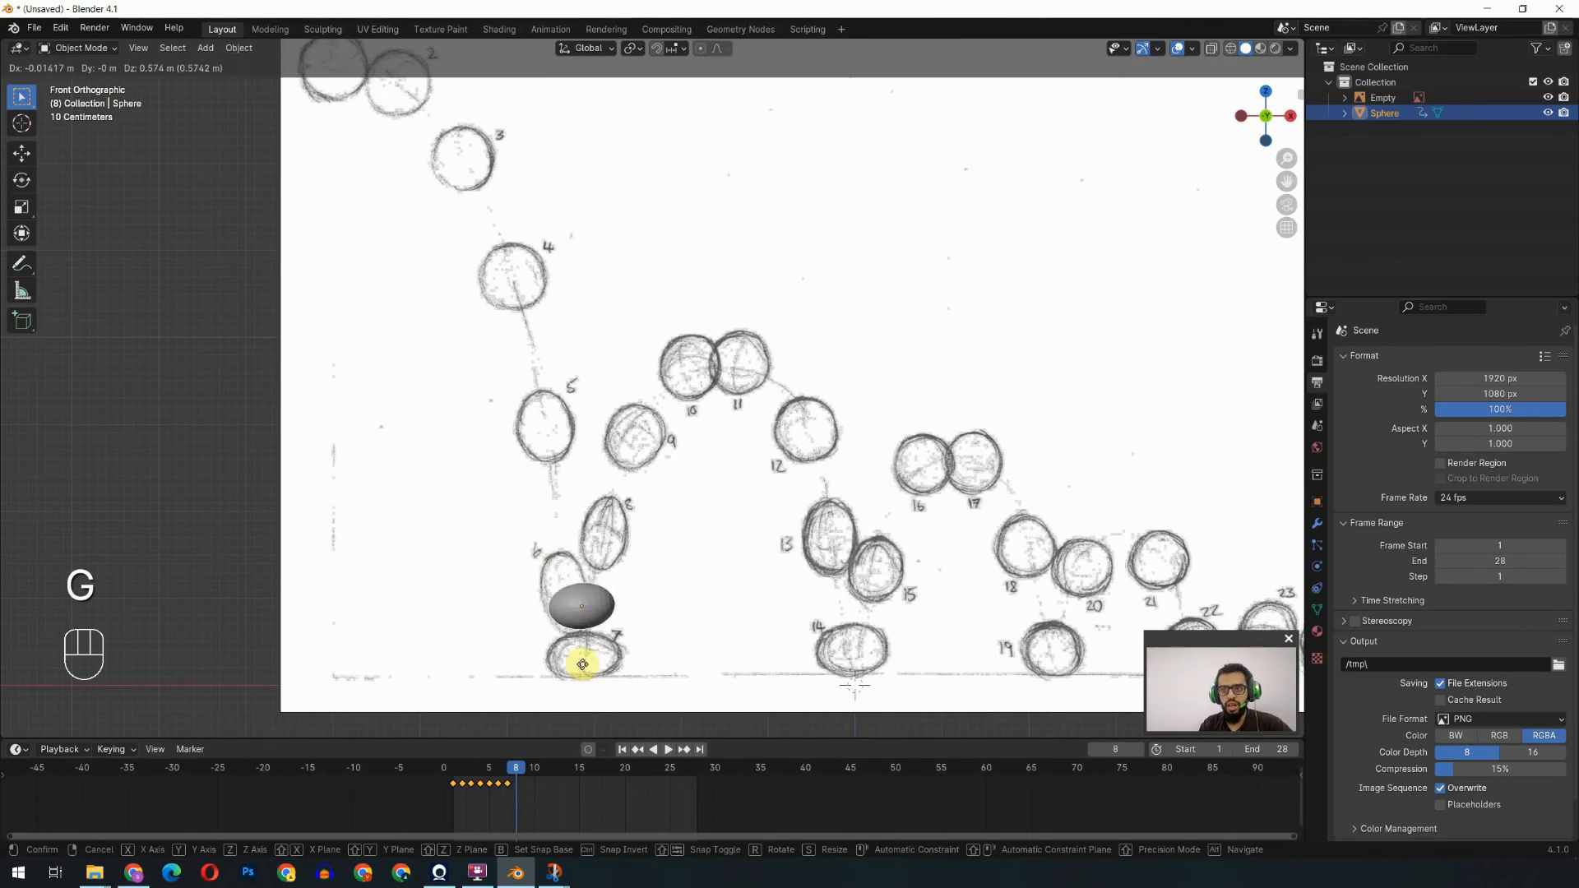
left_click(679, 529)
key("r")
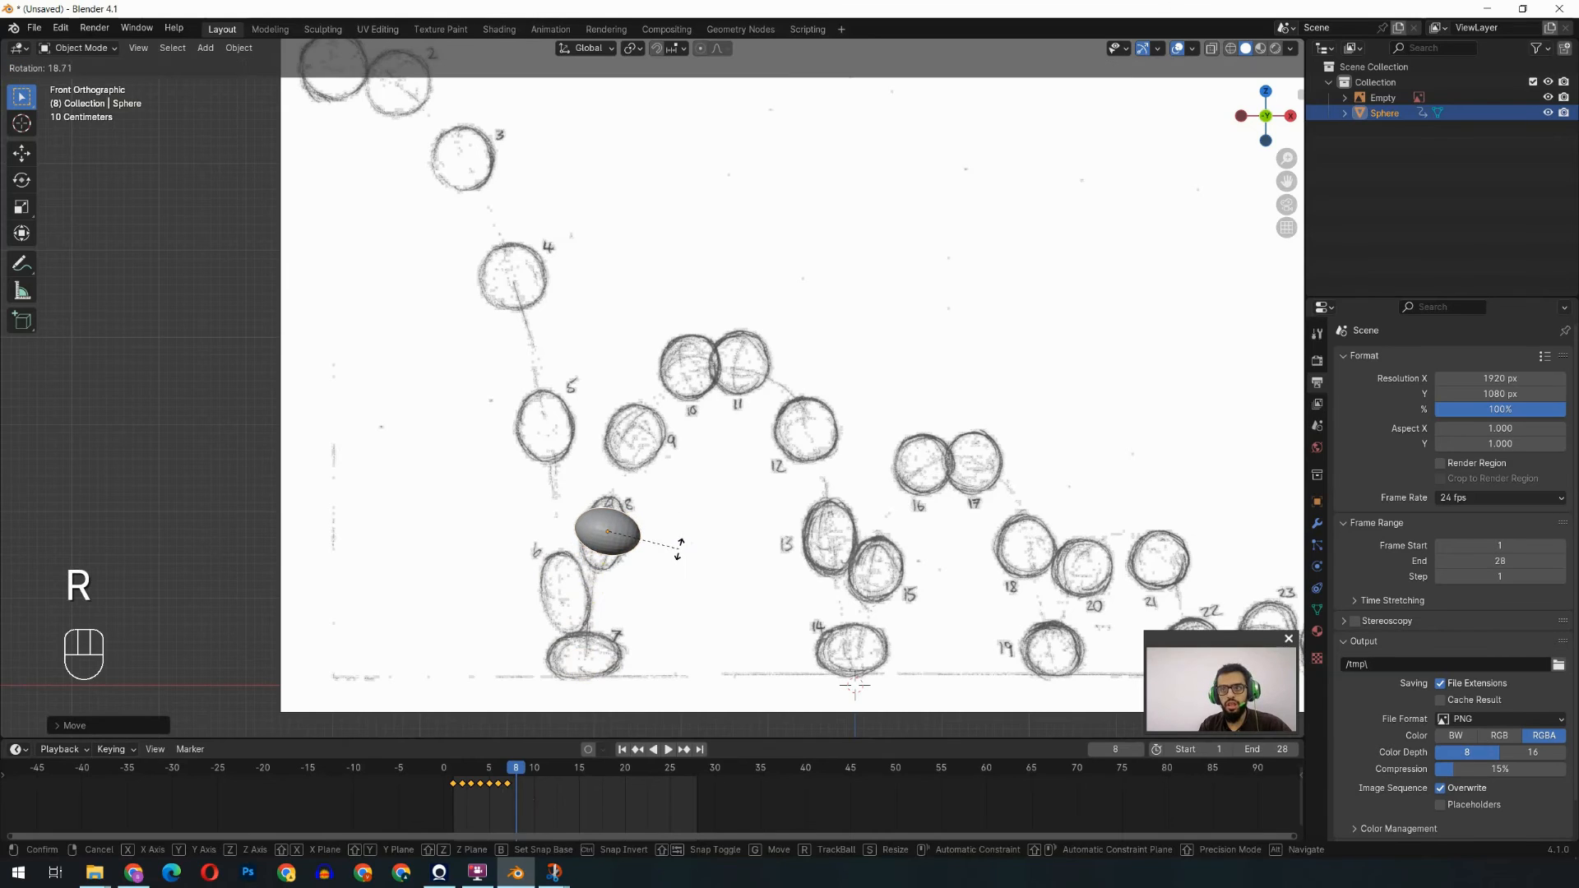
left_click(680, 551)
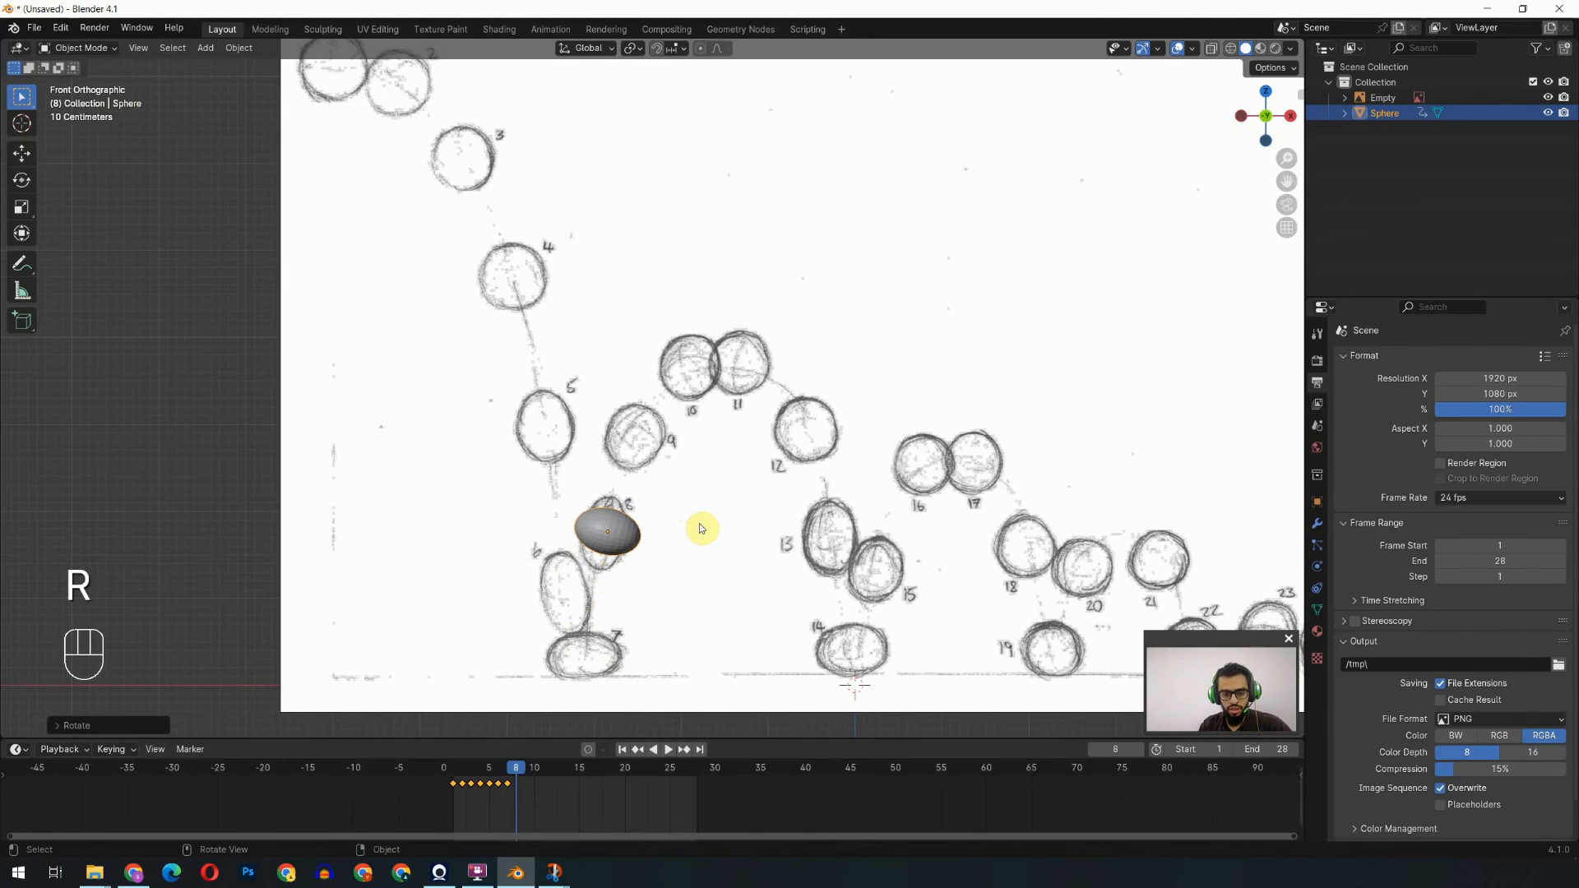
Stretch the sphere along Z and narrow it along X to fit drawn ball 8, and insert a keyframe at frame 8.
key("s")
key("z")
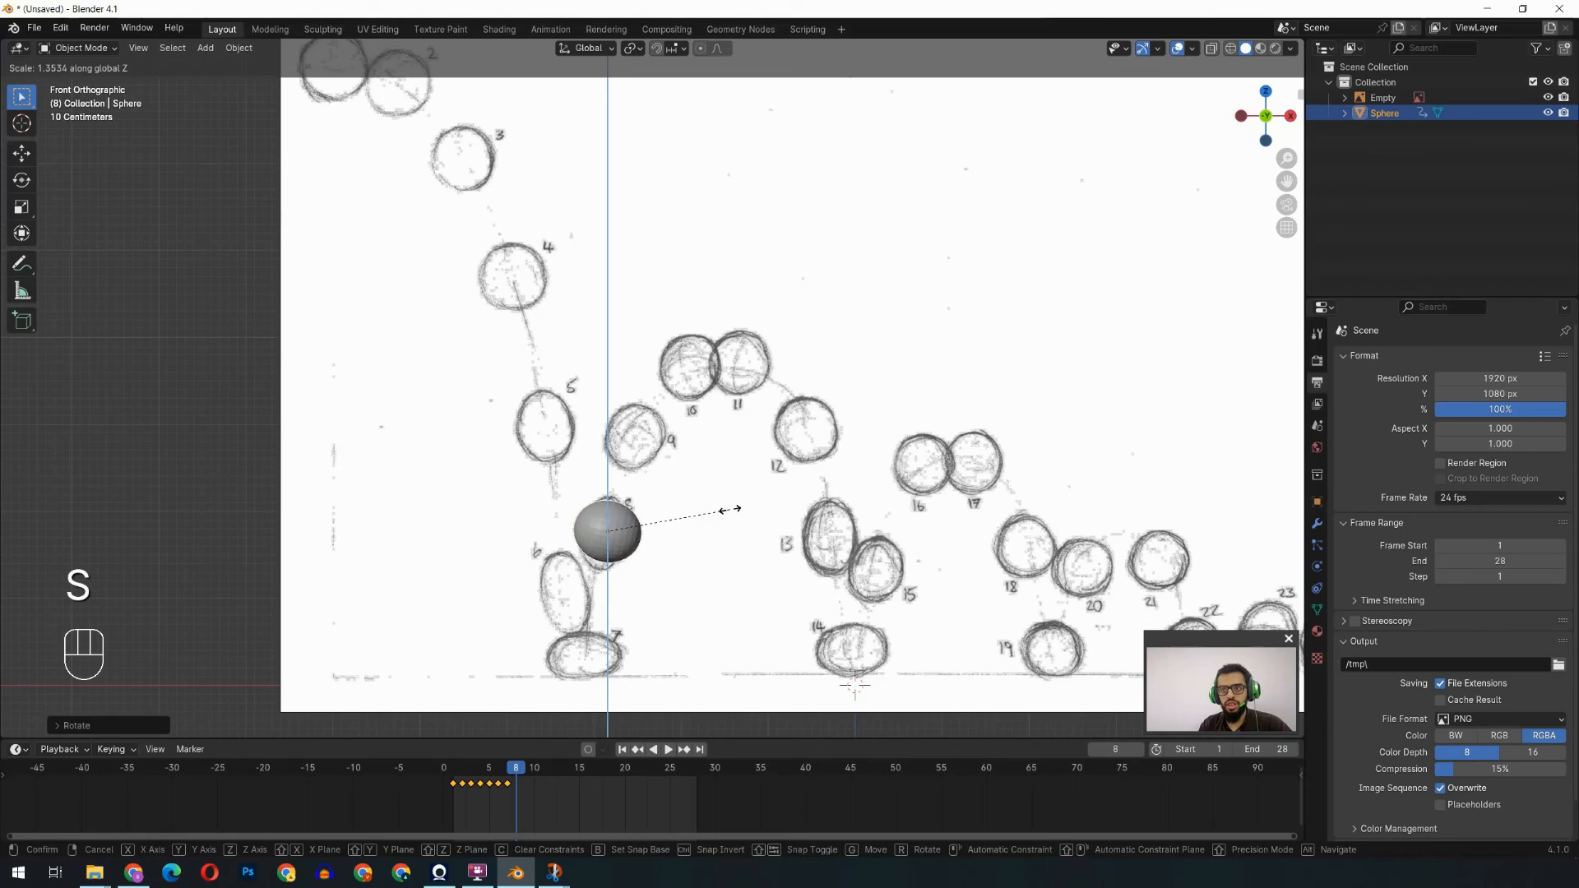
left_click(745, 499)
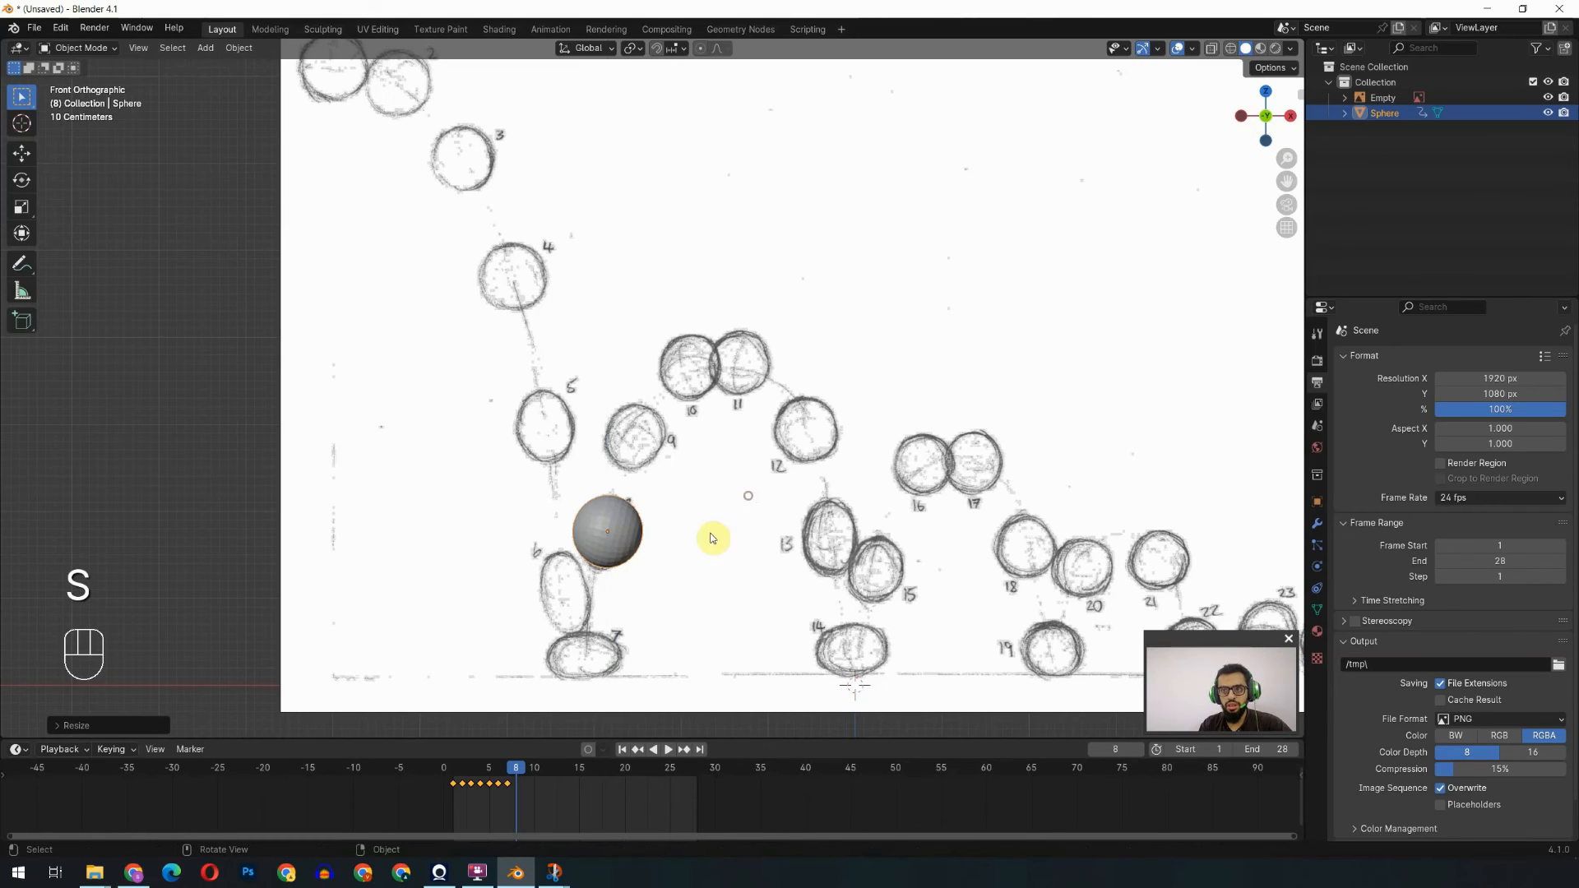
key("s")
left_click(677, 568)
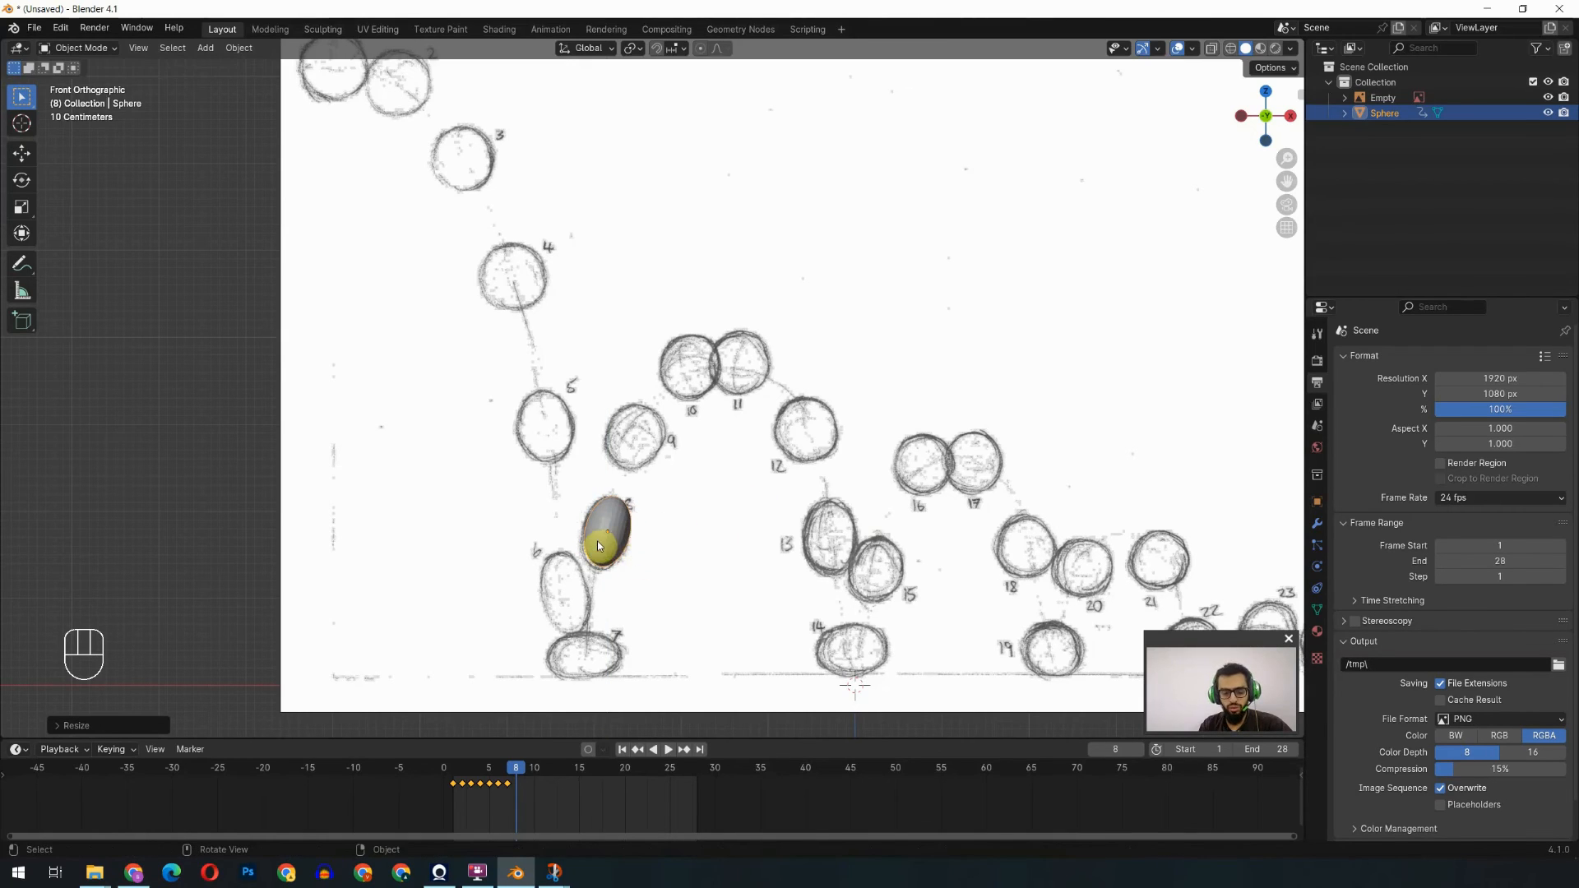
key("g")
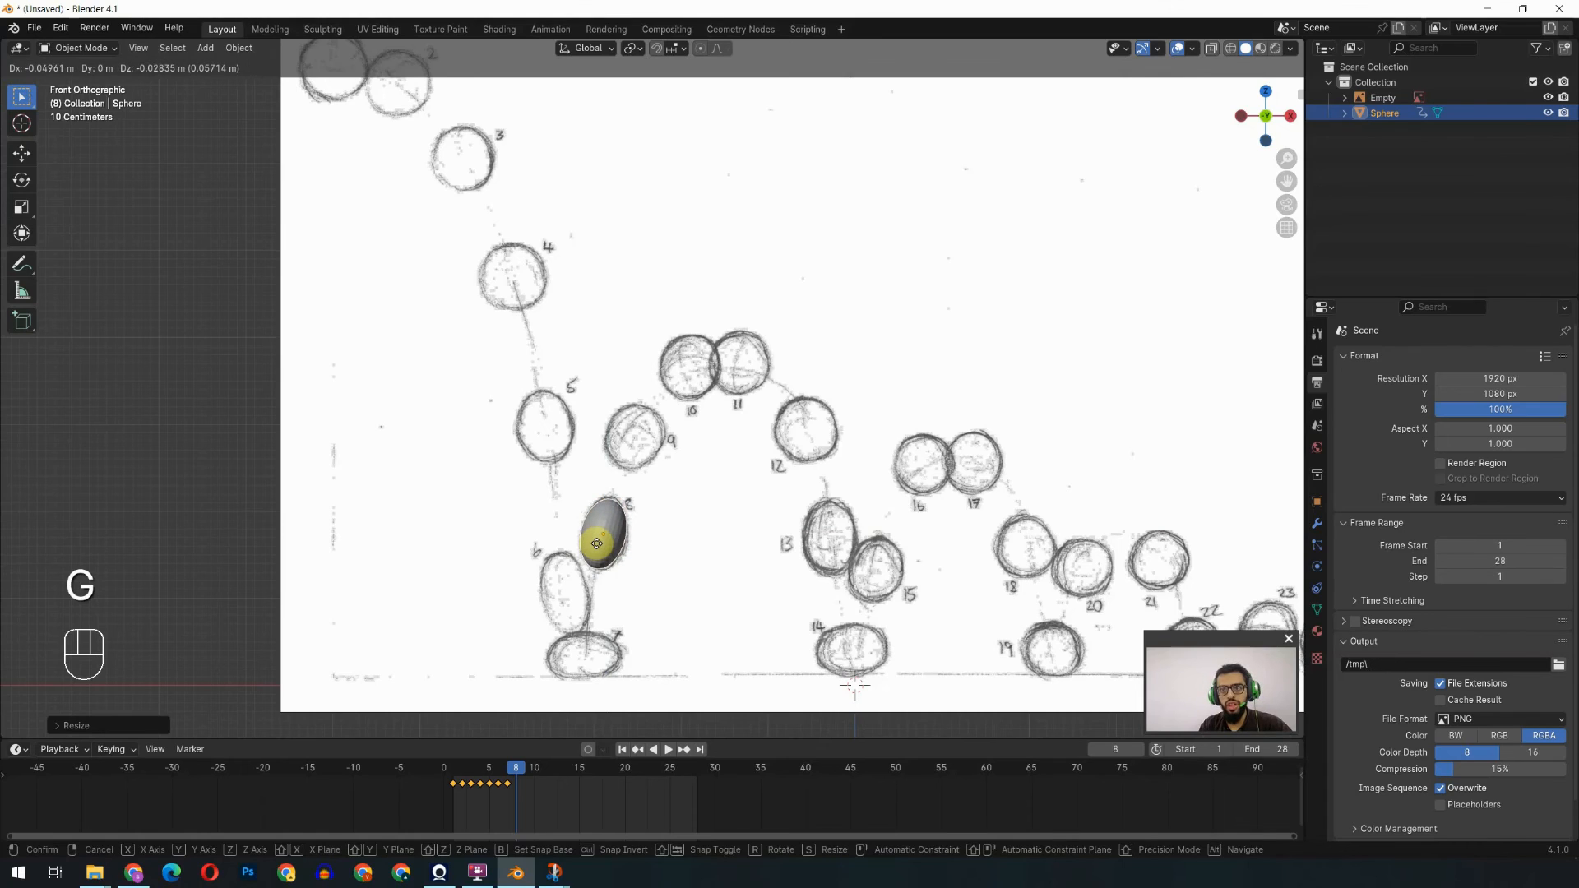
left_click(600, 528)
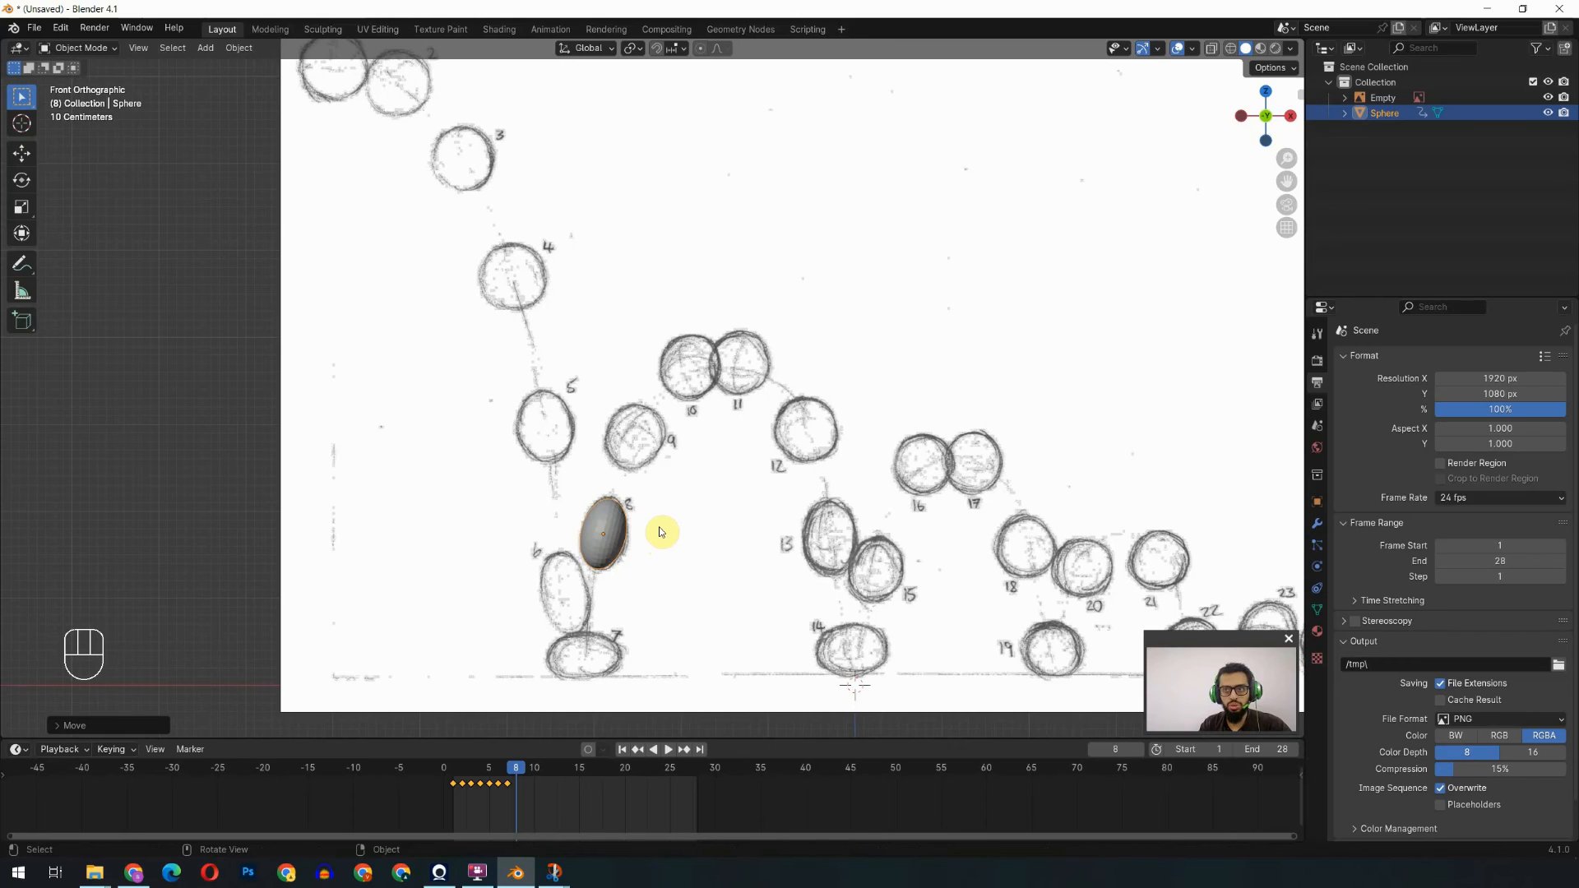
key("i")
At frame 9, move the sphere onto drawn ball 9, resize it, and adjust its position over the outline.
key("Right")
key("g")
left_click(640, 438)
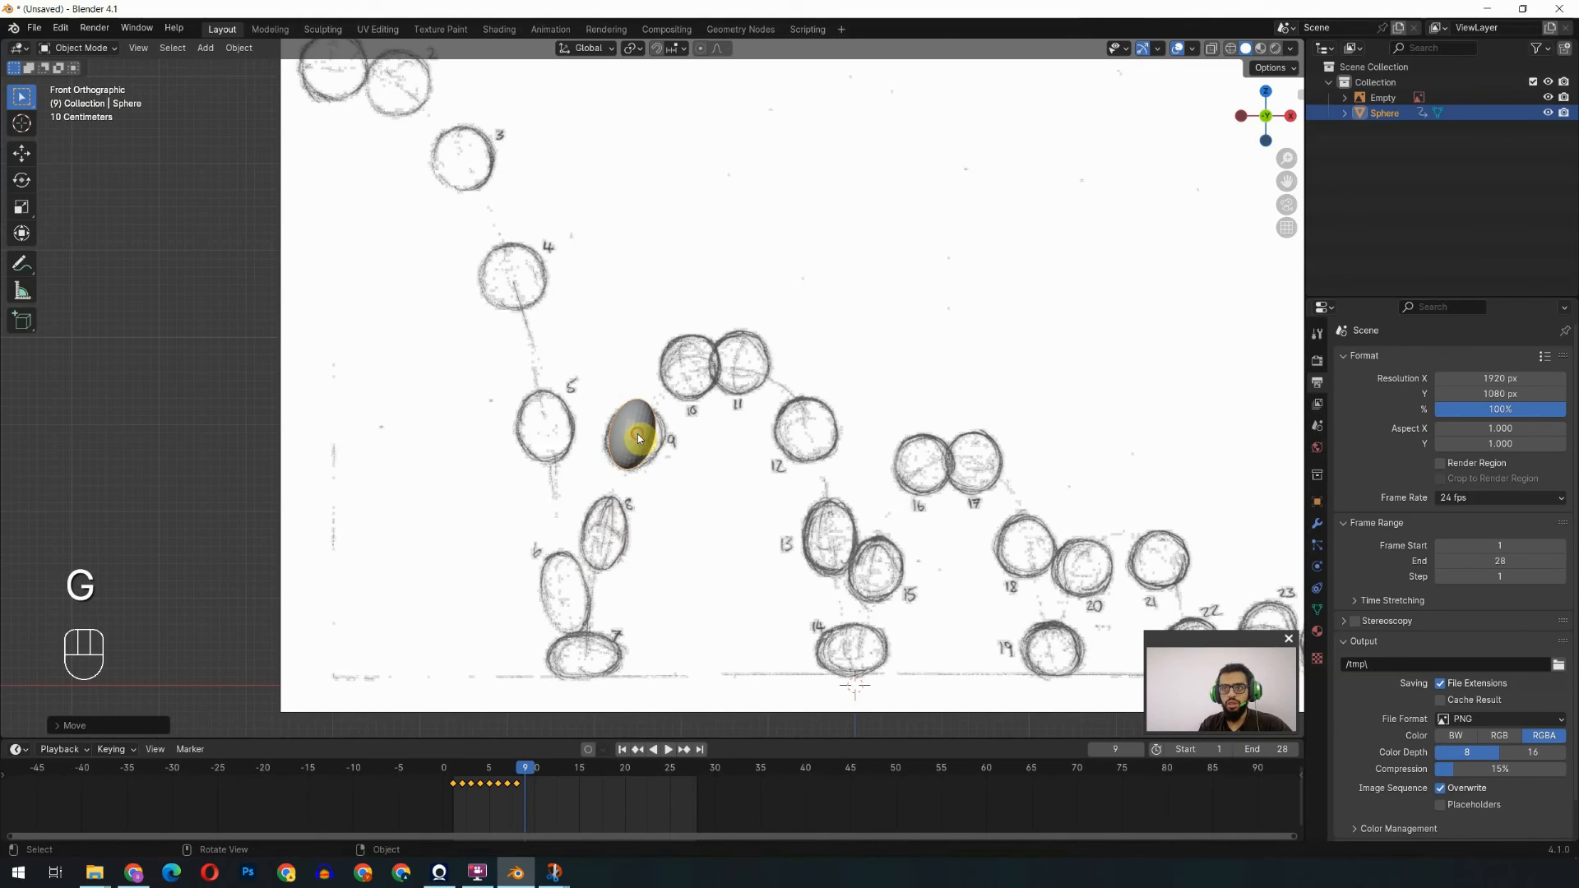
key("s")
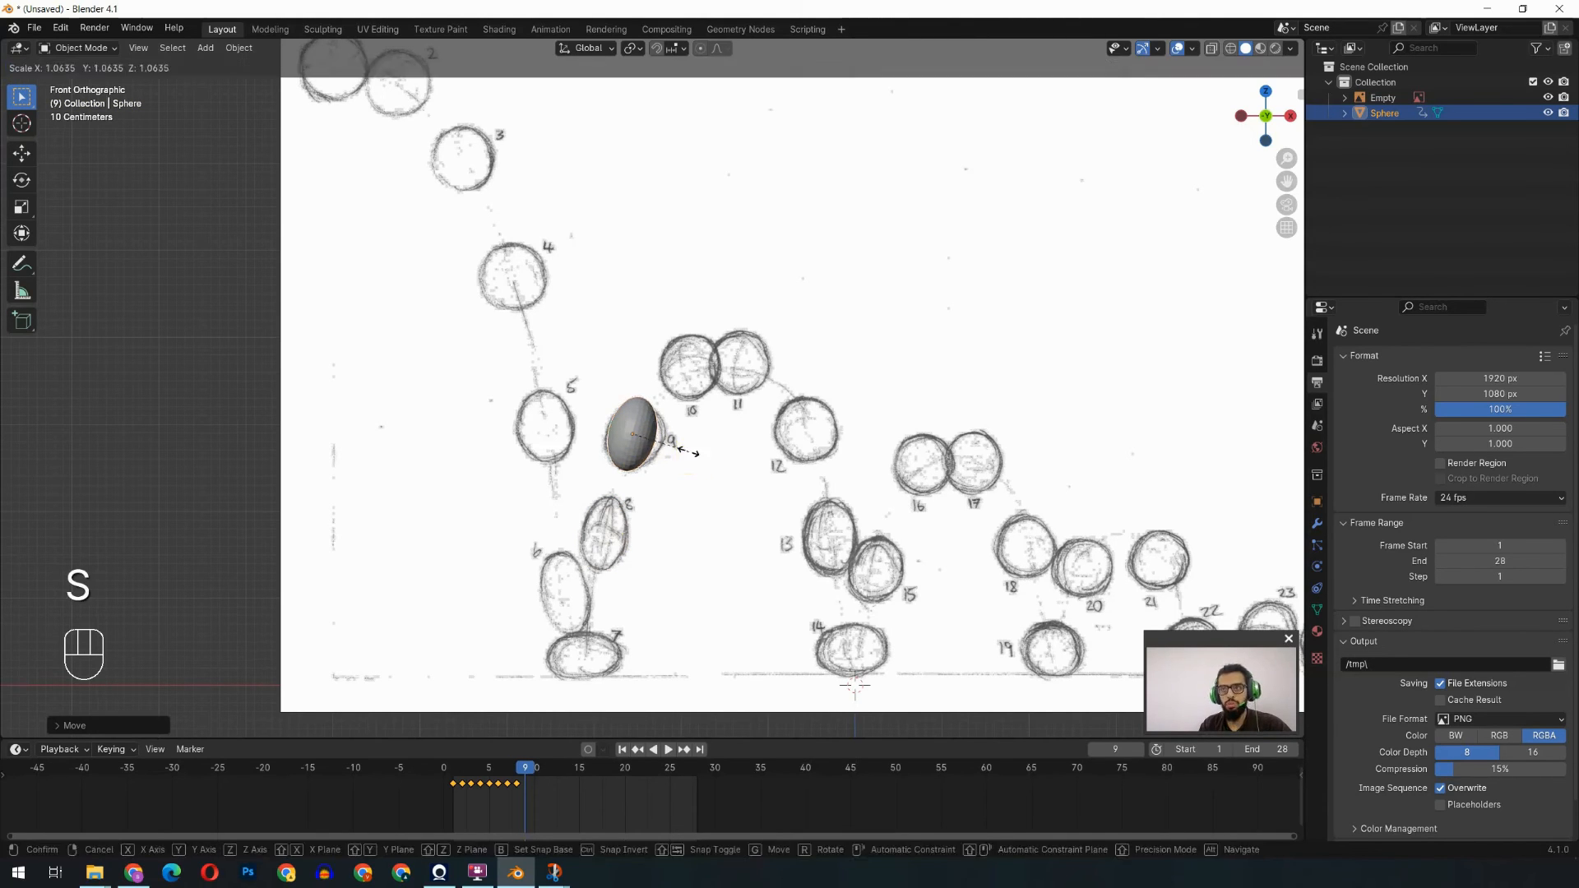
left_click(669, 441)
key("g")
left_click(671, 442)
Widen the sphere to fit drawn ball 9 and insert a Location, Rotation & Scale keyframe at frame 9.
key("s")
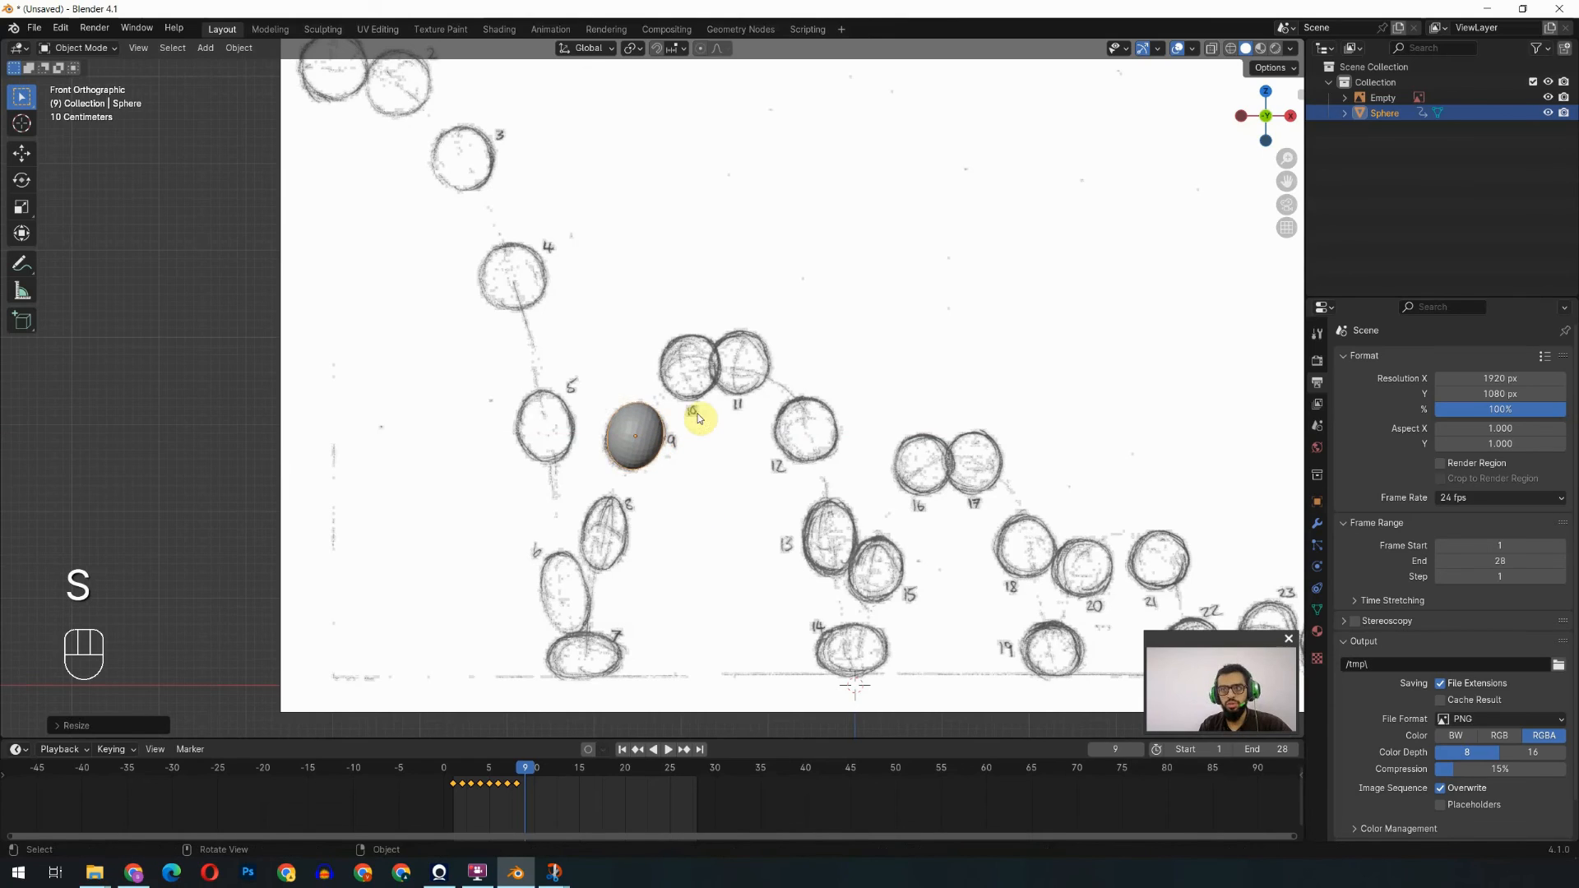
left_click(702, 423)
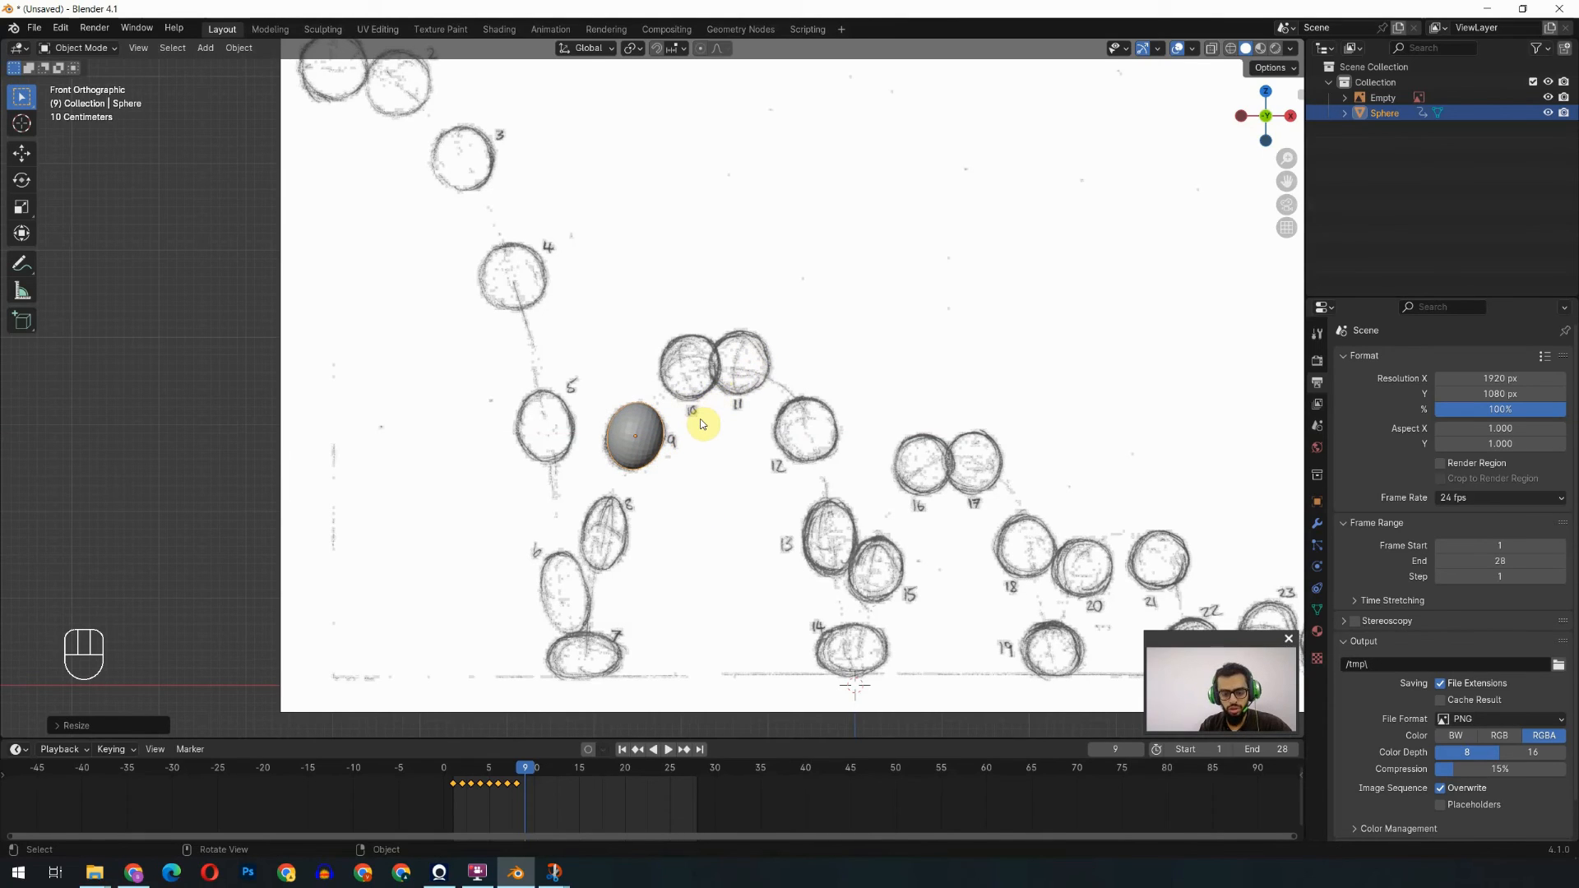
key("k")
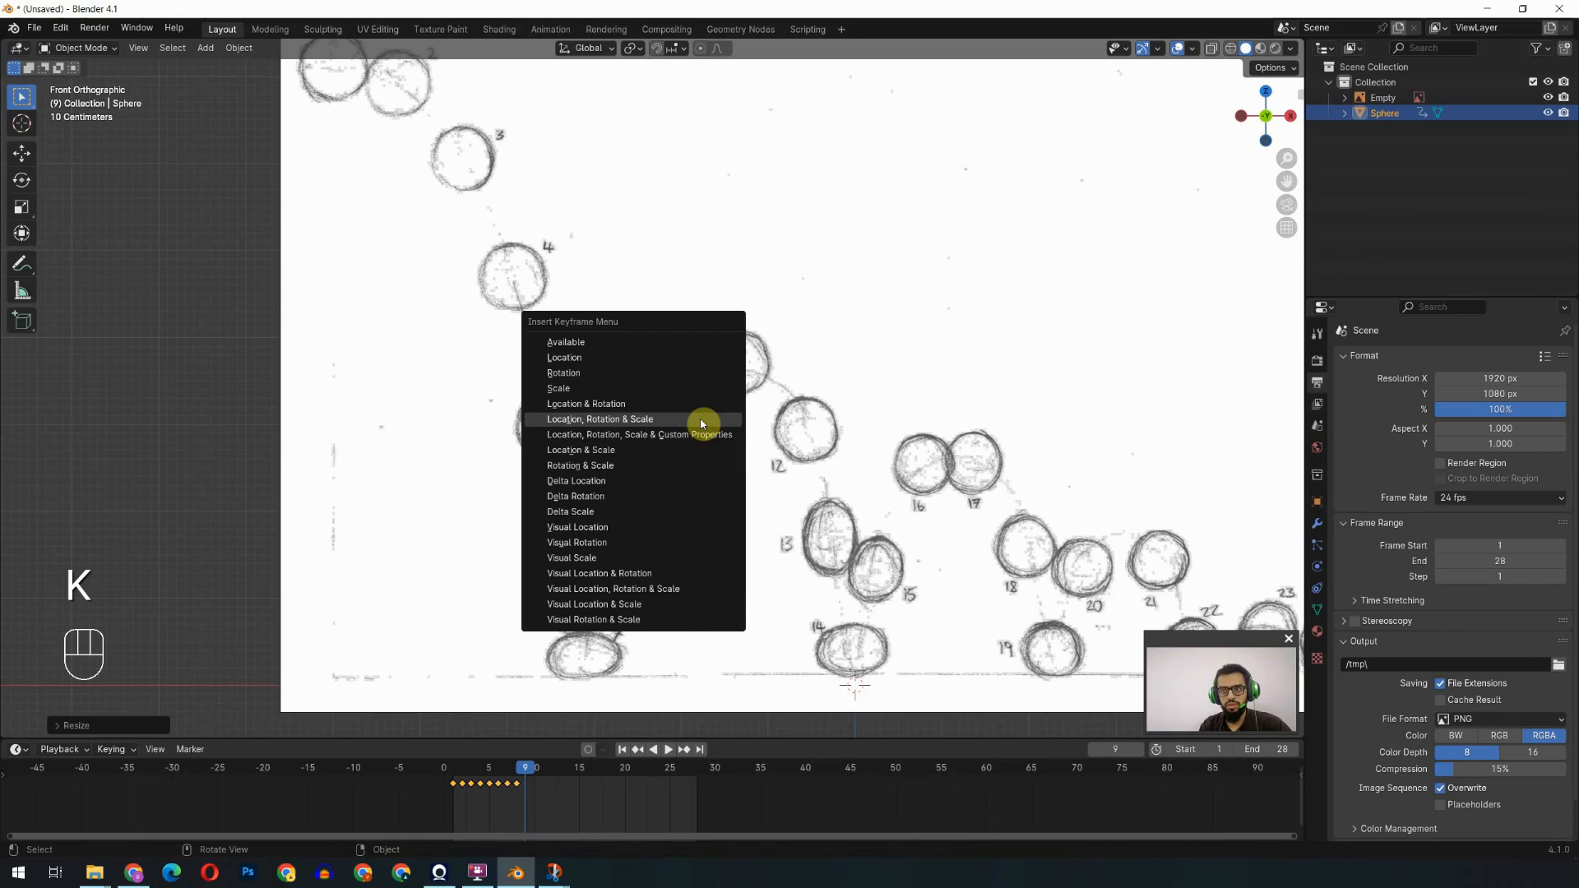
left_click(701, 424)
At frame 10, move the sphere onto drawn ball 10, scale it to the rounder outline, and insert a keyframe.
key("Right")
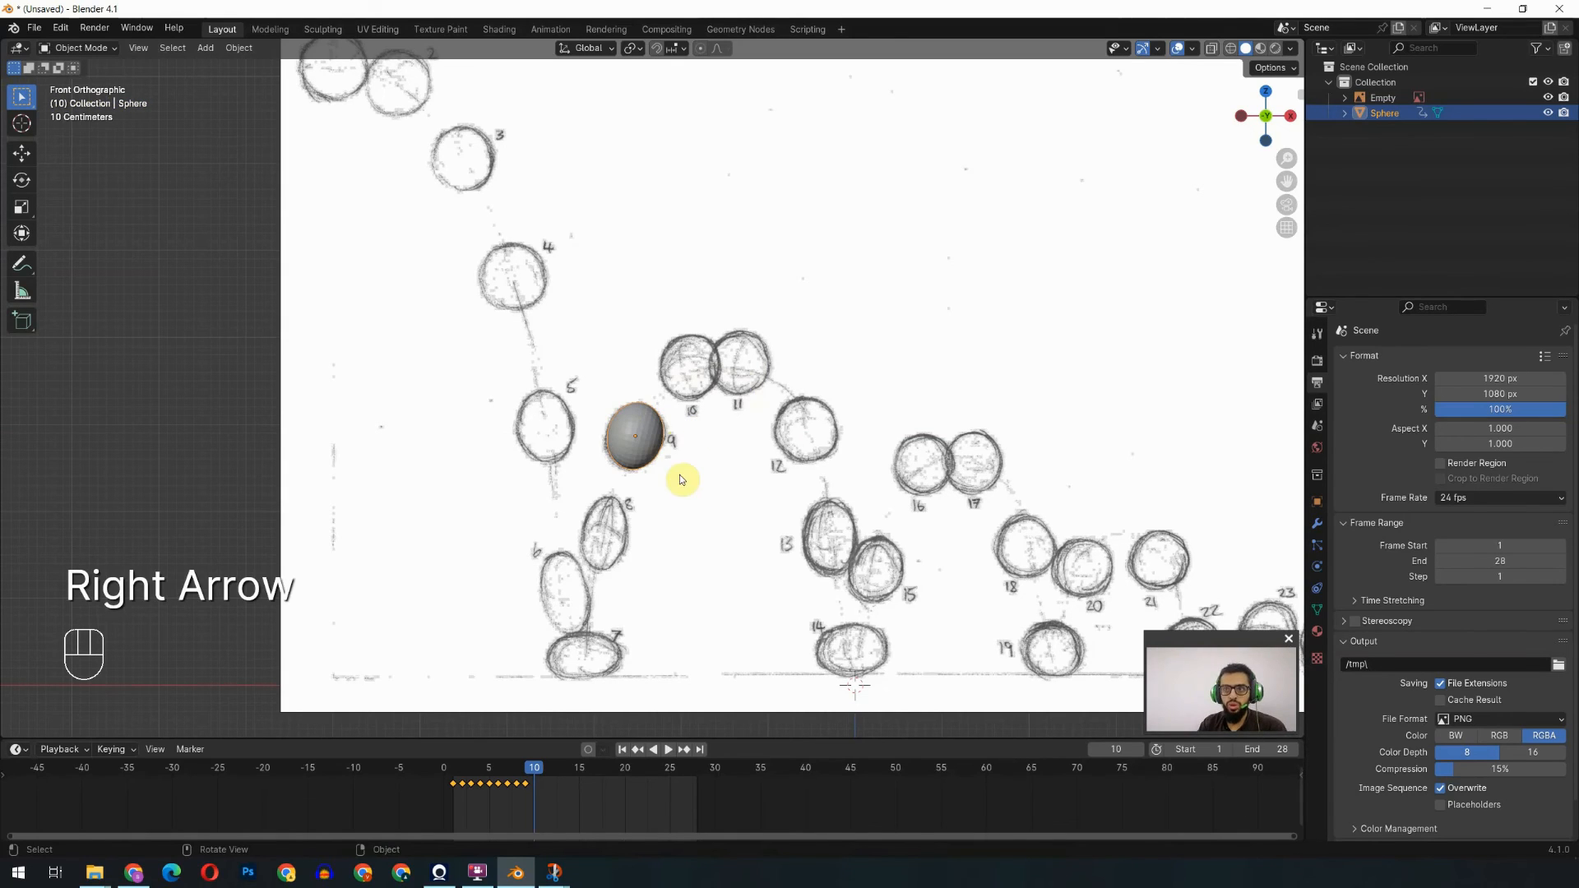
key("g")
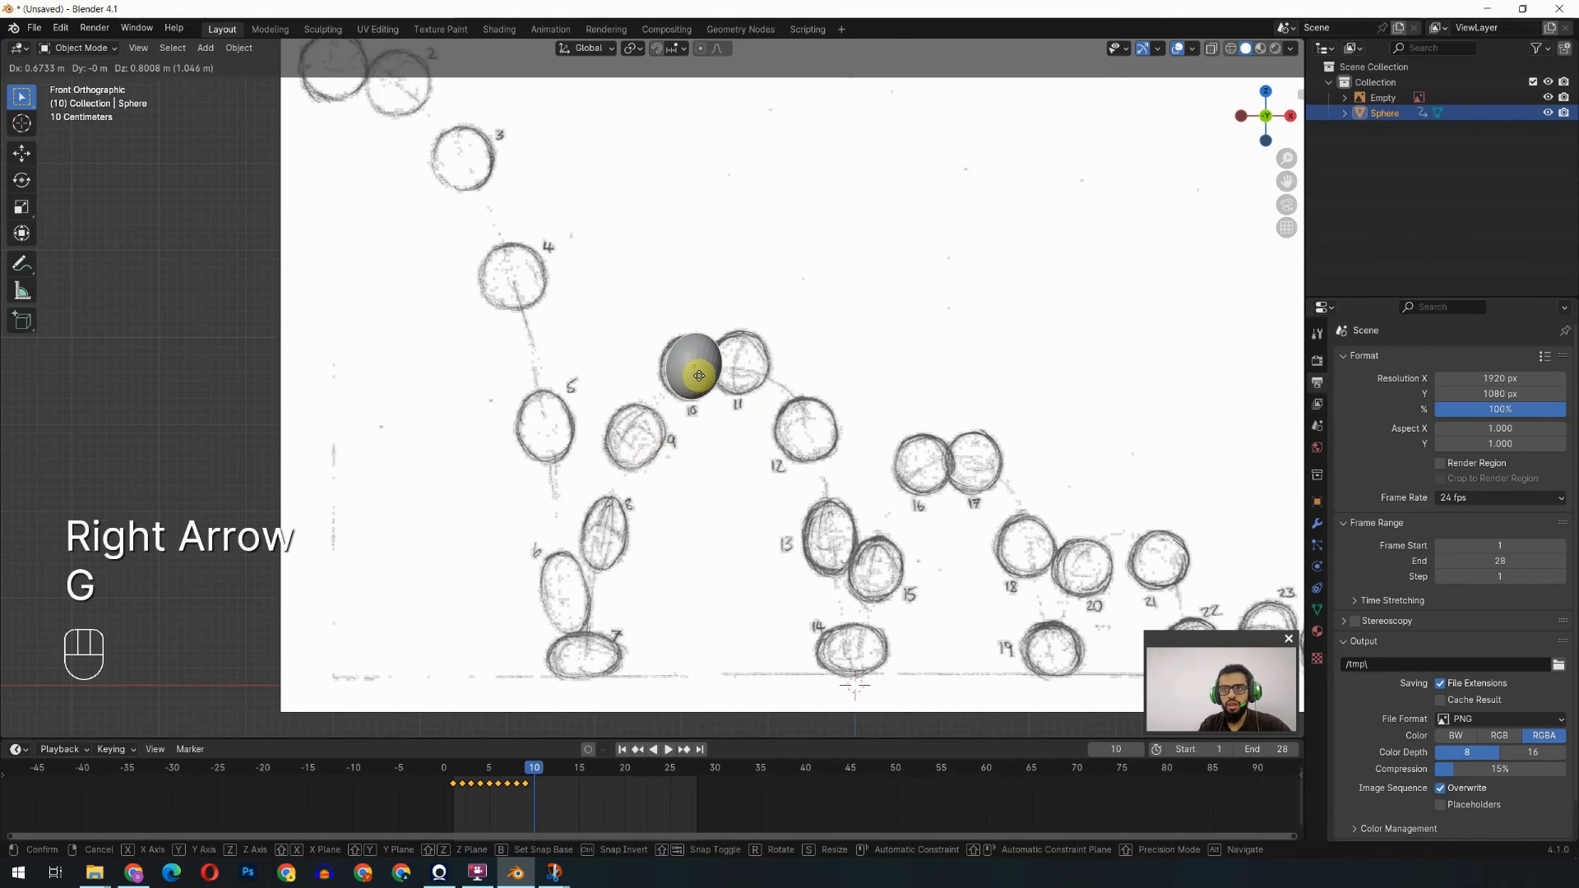
left_click(696, 381)
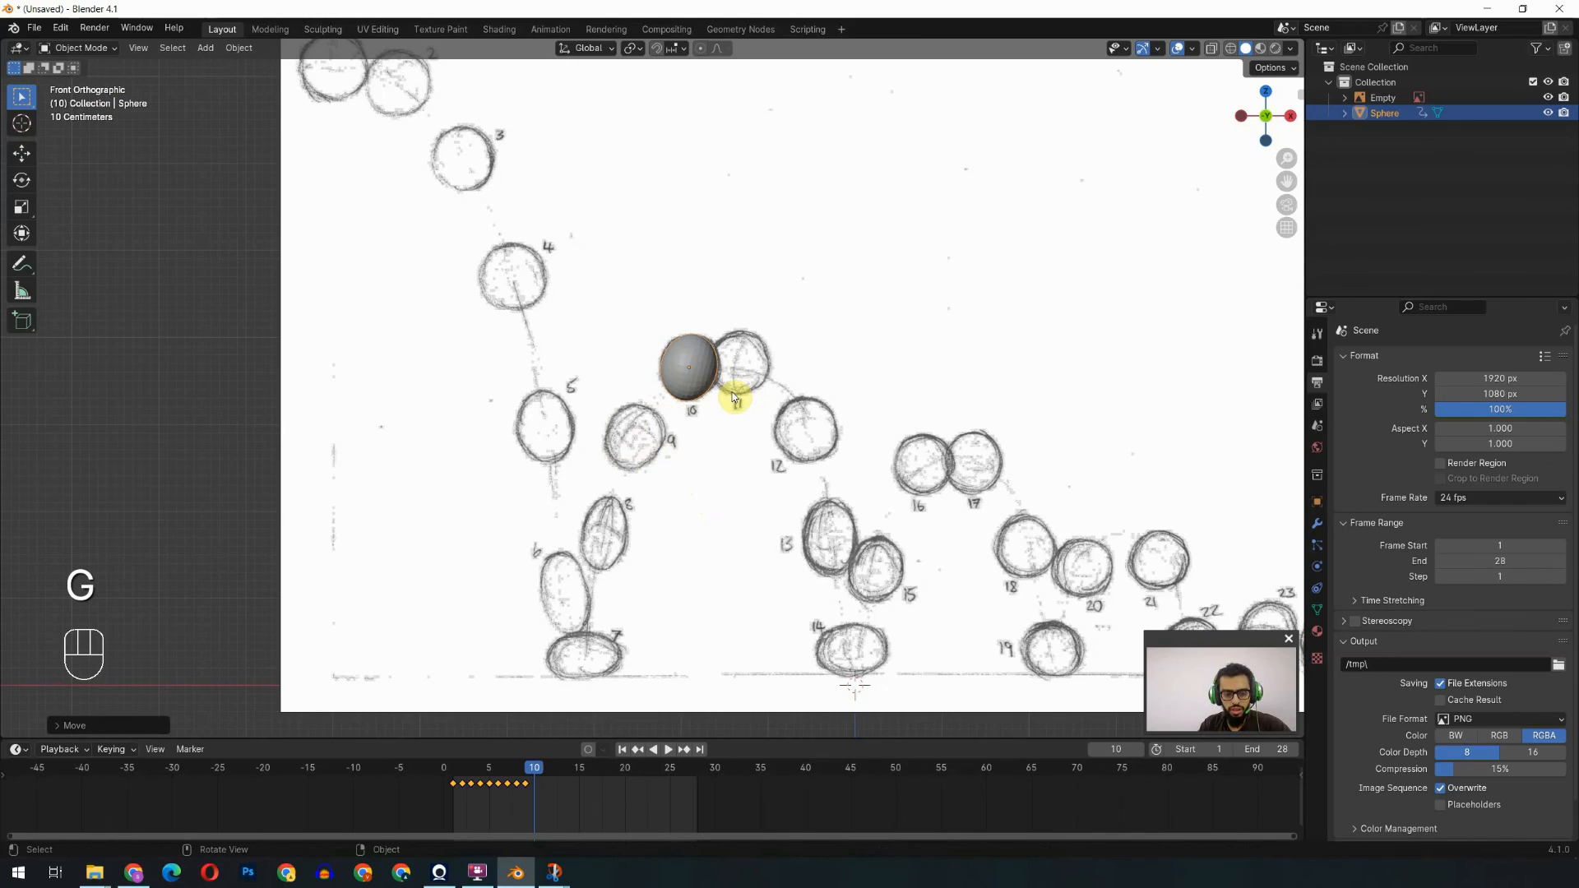
key("s")
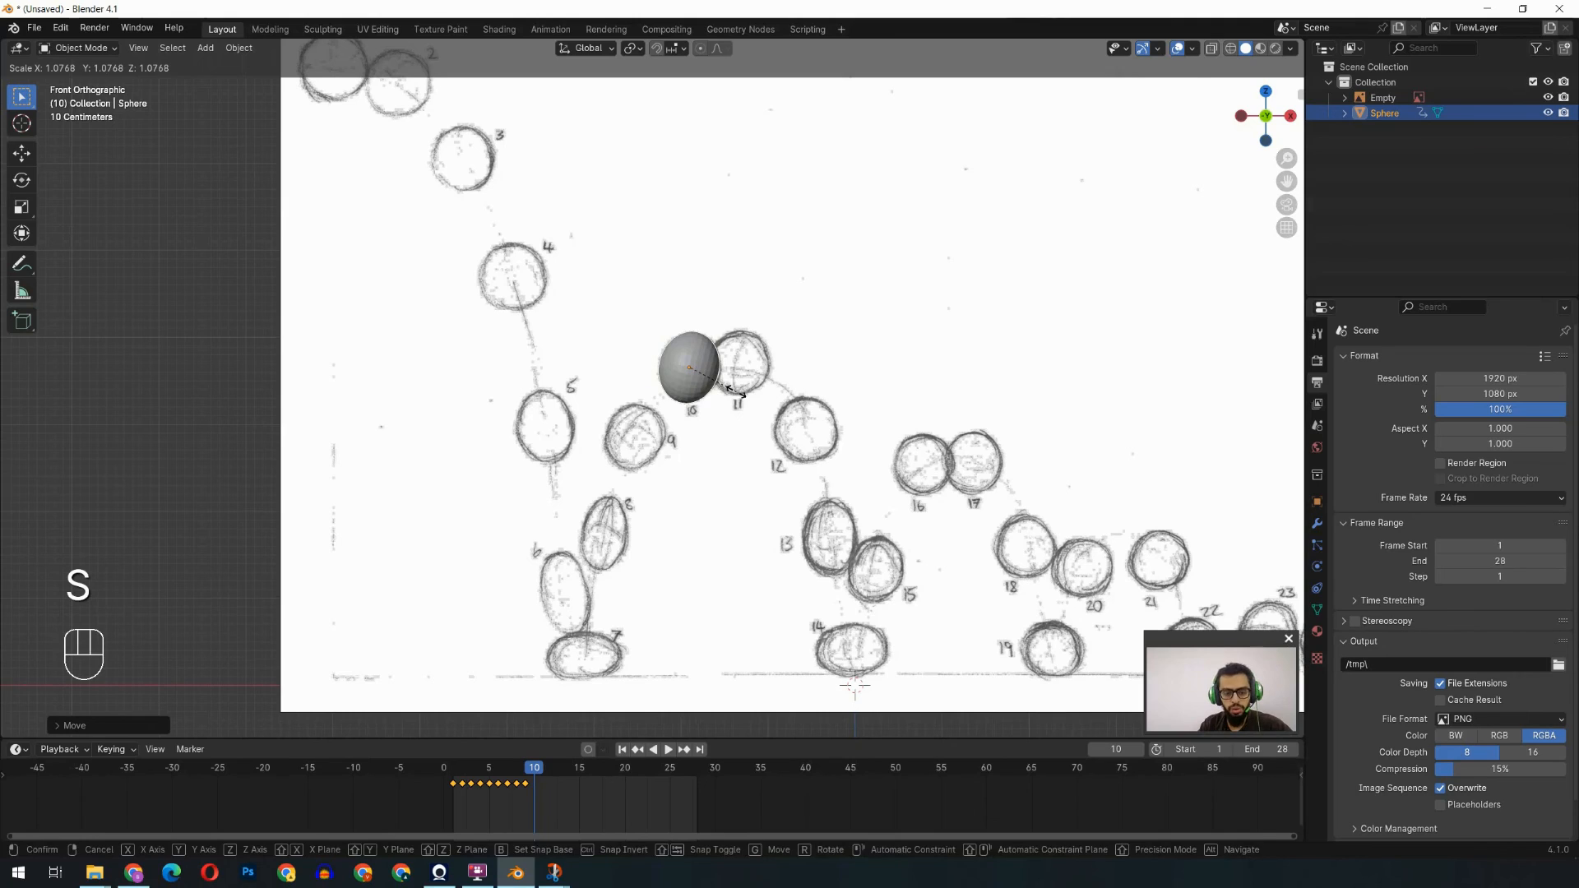
left_click(739, 384)
key("k")
left_click(742, 381)
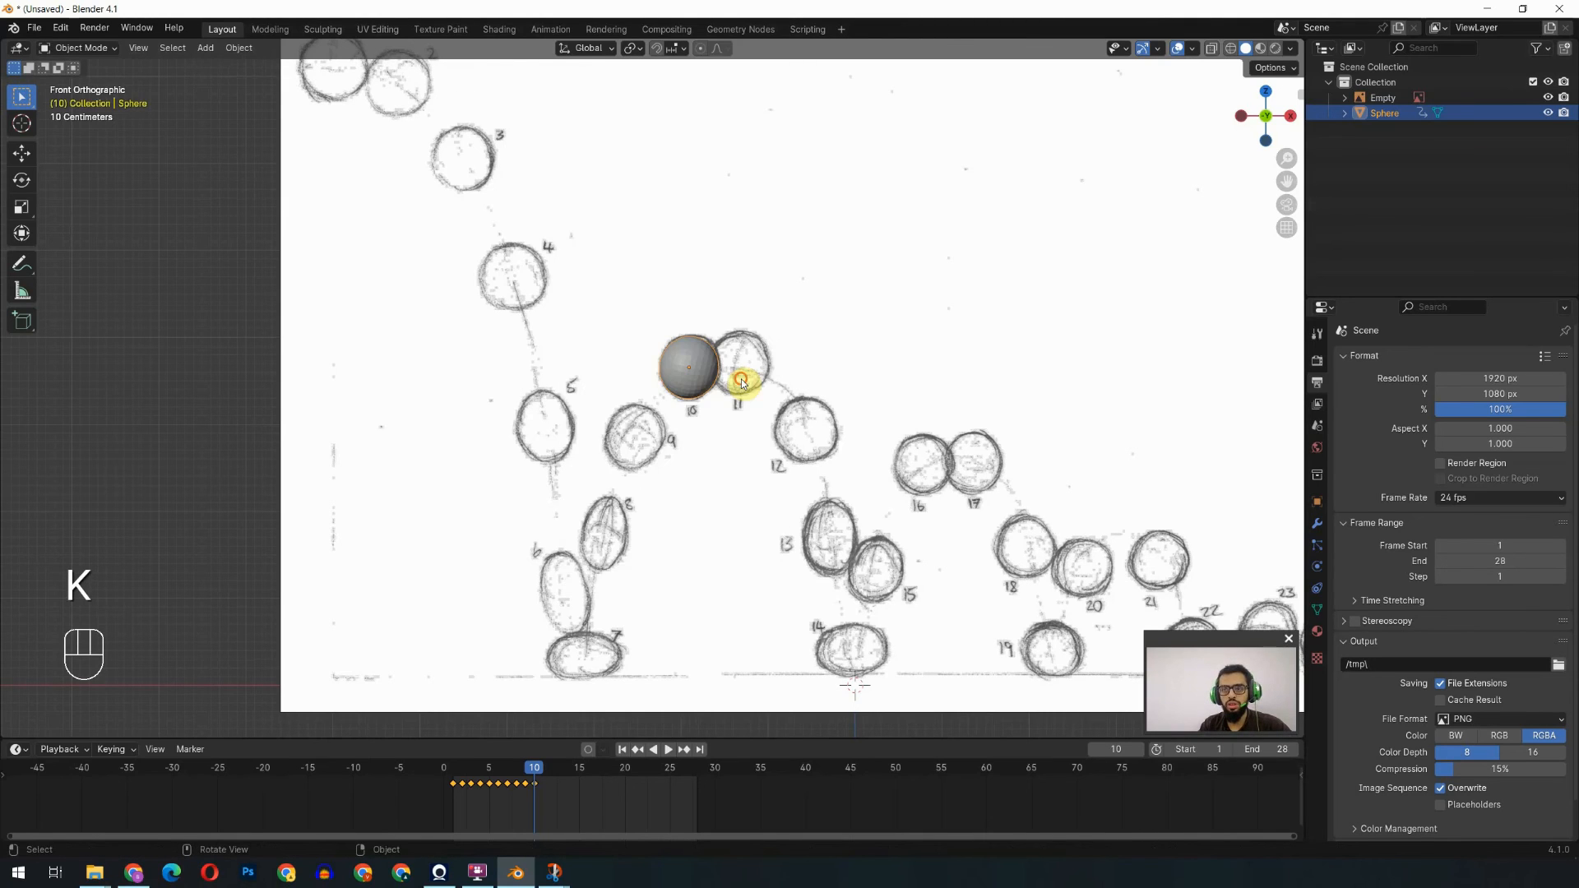
Place the sphere on drawn balls 11 and 12 in turn and keyframe it at frames 11 and 12.
key("Right")
key("g")
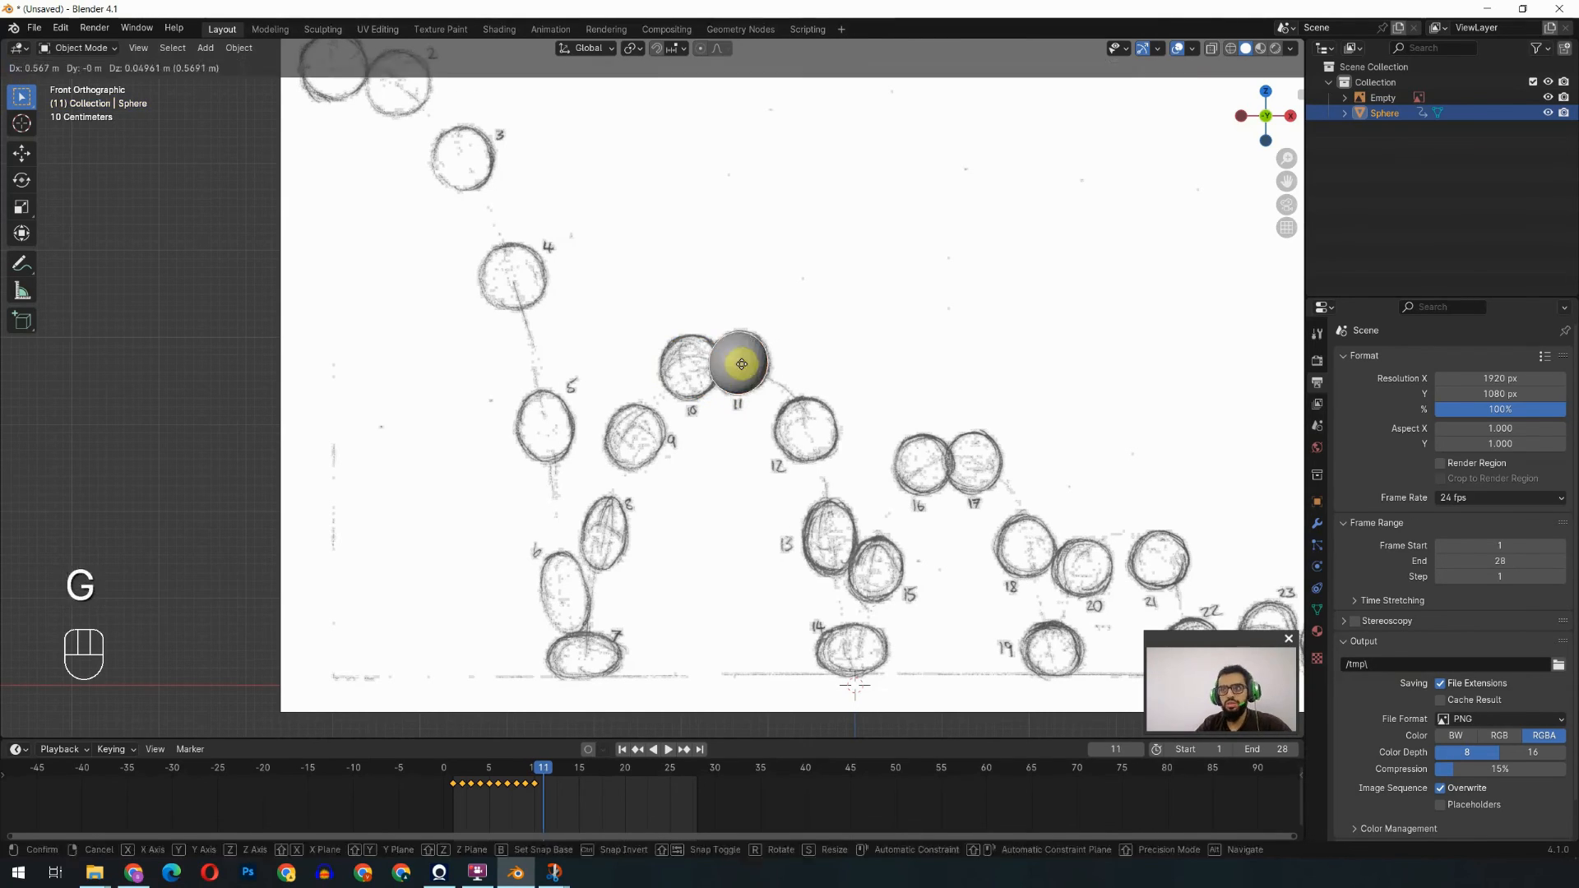
left_click(745, 374)
key("g")
left_click(816, 446)
key("k")
Move the sphere onto drawn ball 13, narrow it along X to fit the stretched outline, and keyframe it at frame 13.
key("g")
key("r")
middle_click_drag(828, 543, 768, 511, "shift")
key("ctrl+z")
key("ctrl+z")
key("ctrl+z")
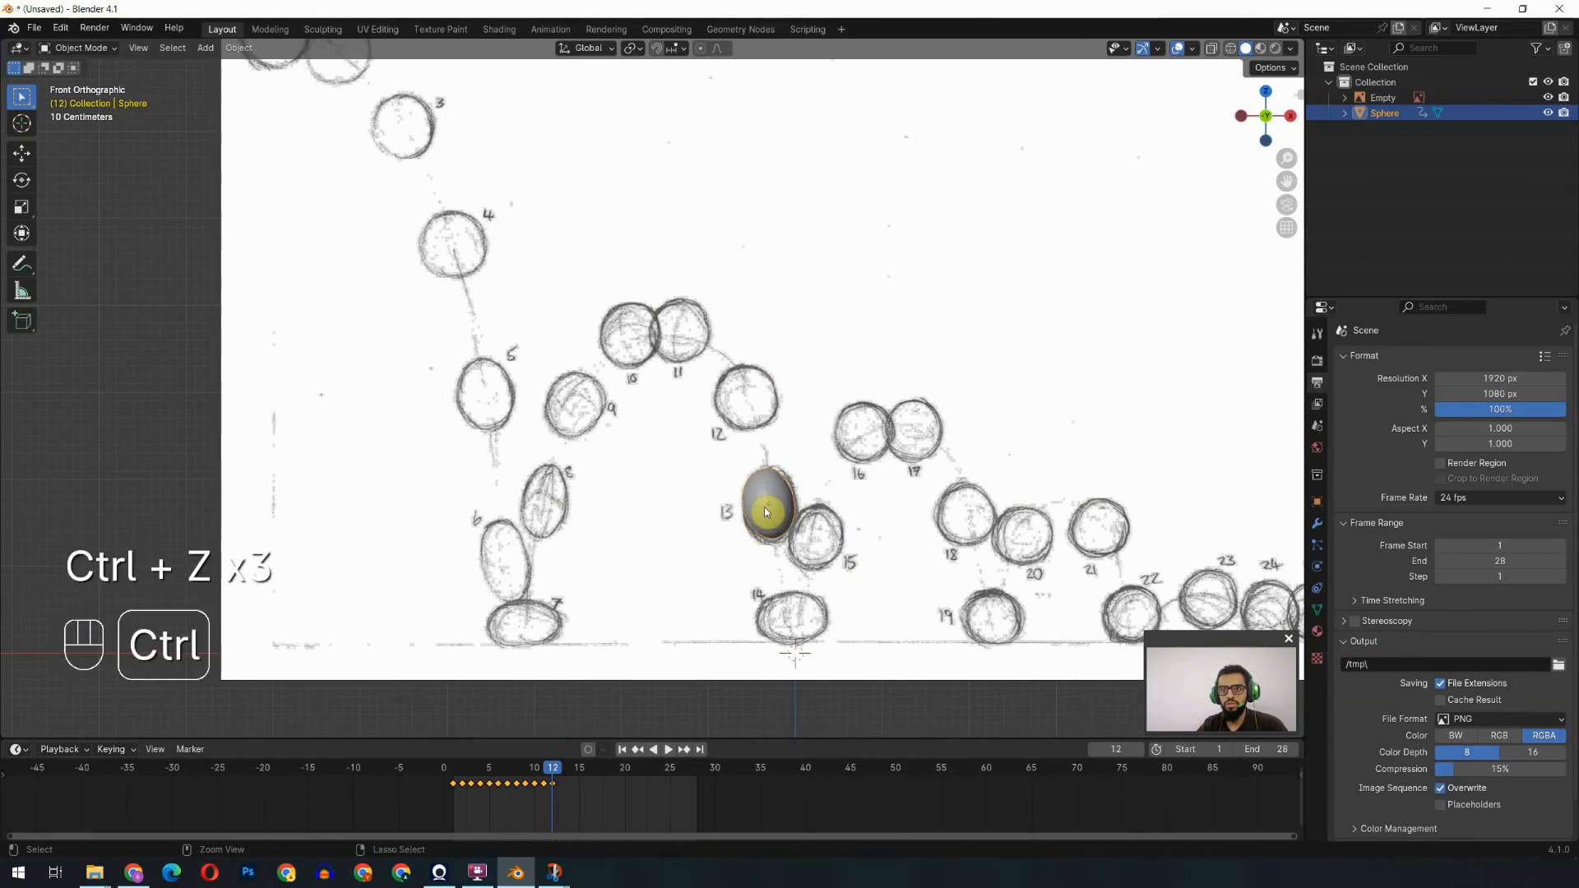
key("s")
key("x")
key("k")
At frame 14, move the sphere onto drawn ball 14 and flatten it to match the squashed outline.
key("Right")
key("g")
left_click(812, 629)
key("s")
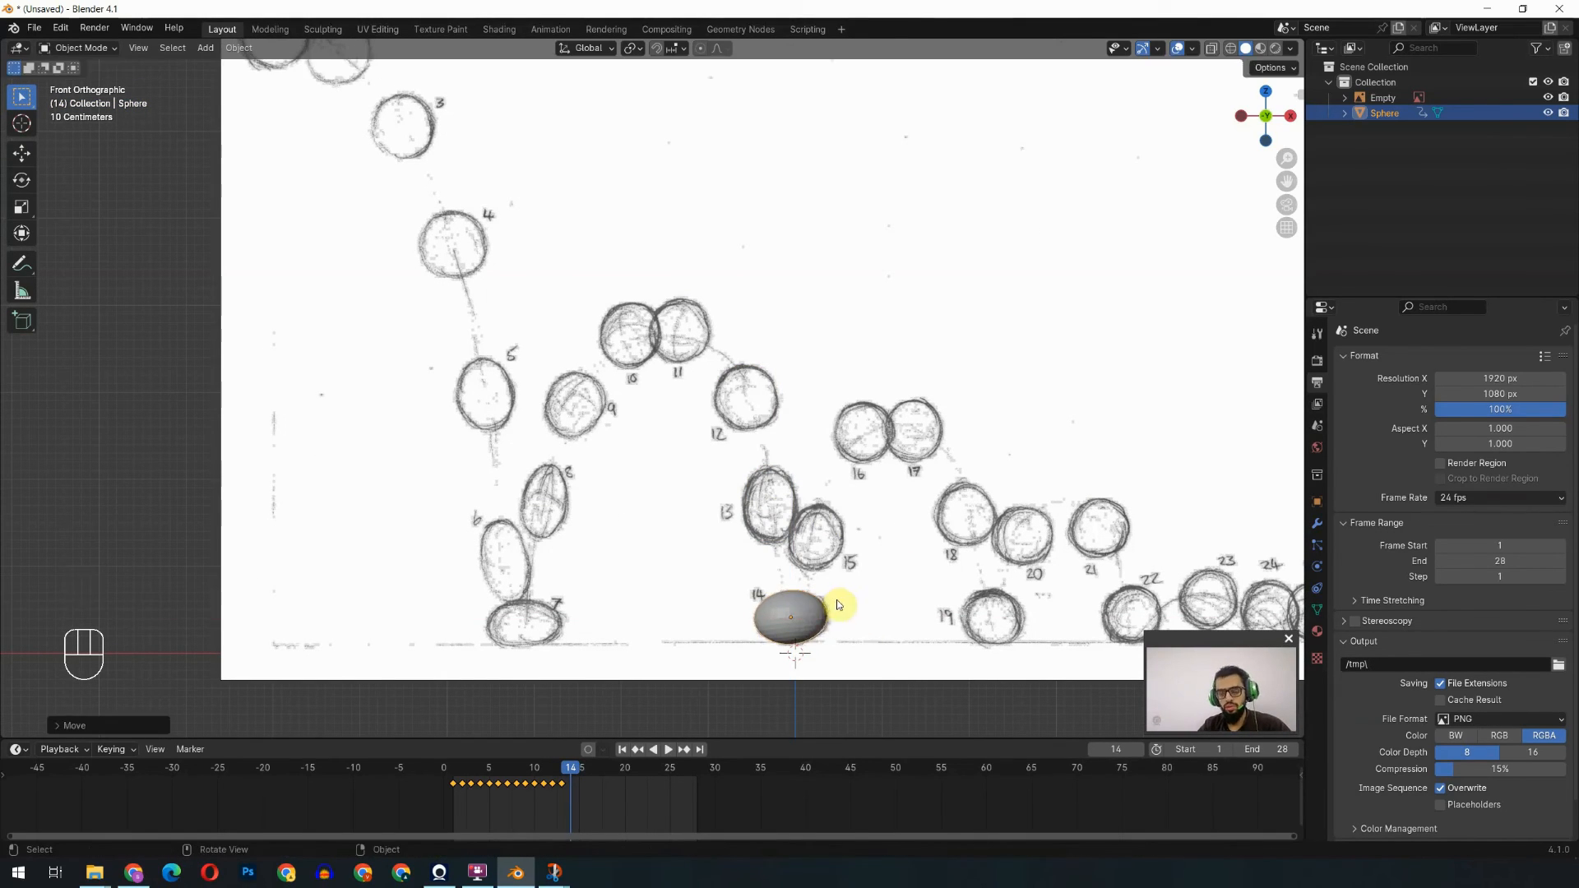
At frame 15, fit the sphere to drawn ball 15 and insert a keyframe.
key("Right")
key("r")
key("ctrl+z")
key("k")
left_click(920, 571)
Place the sphere on drawn balls 16 and 17 in turn and keyframe it at frames 16 and 17.
key("Right")
middle_click_drag(917, 539, 687, 549, "shift")
key("k")
key("g")
left_click(687, 430)
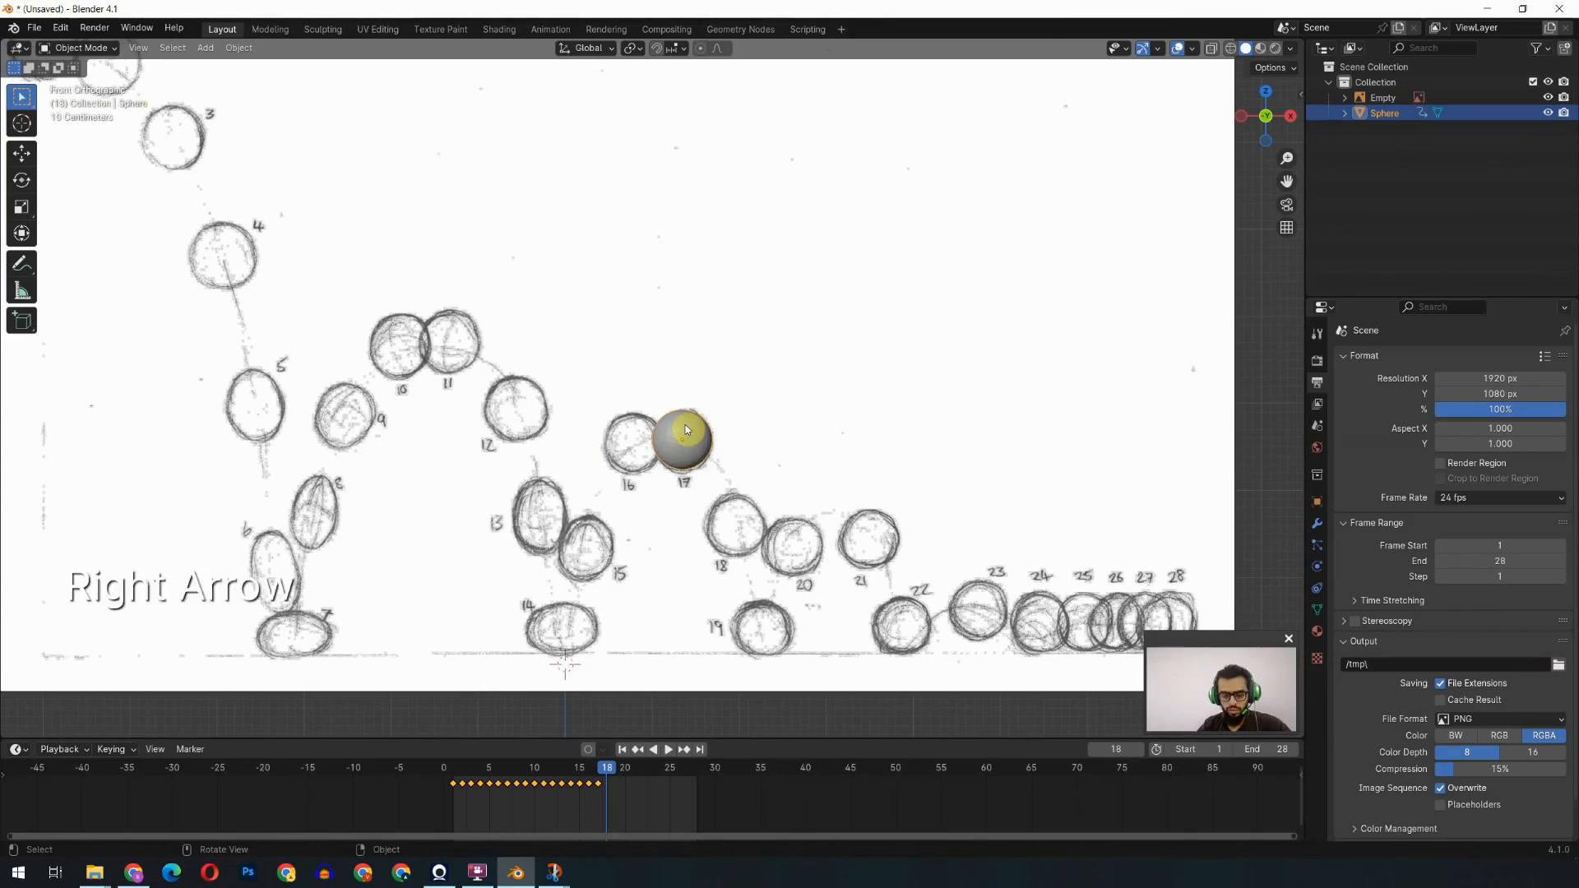
Fit the sphere to drawn balls 18, 19 and 20 in turn, keyframing it at frames 18 to 20.
key("Right")
key("g")
left_click(776, 658)
key("s")
key("s")
left_click(849, 558)
Fit the sphere to drawn balls 21 through 28 one frame at a time, keyframing it on each frame up to 28.
key("Right")
key("g")
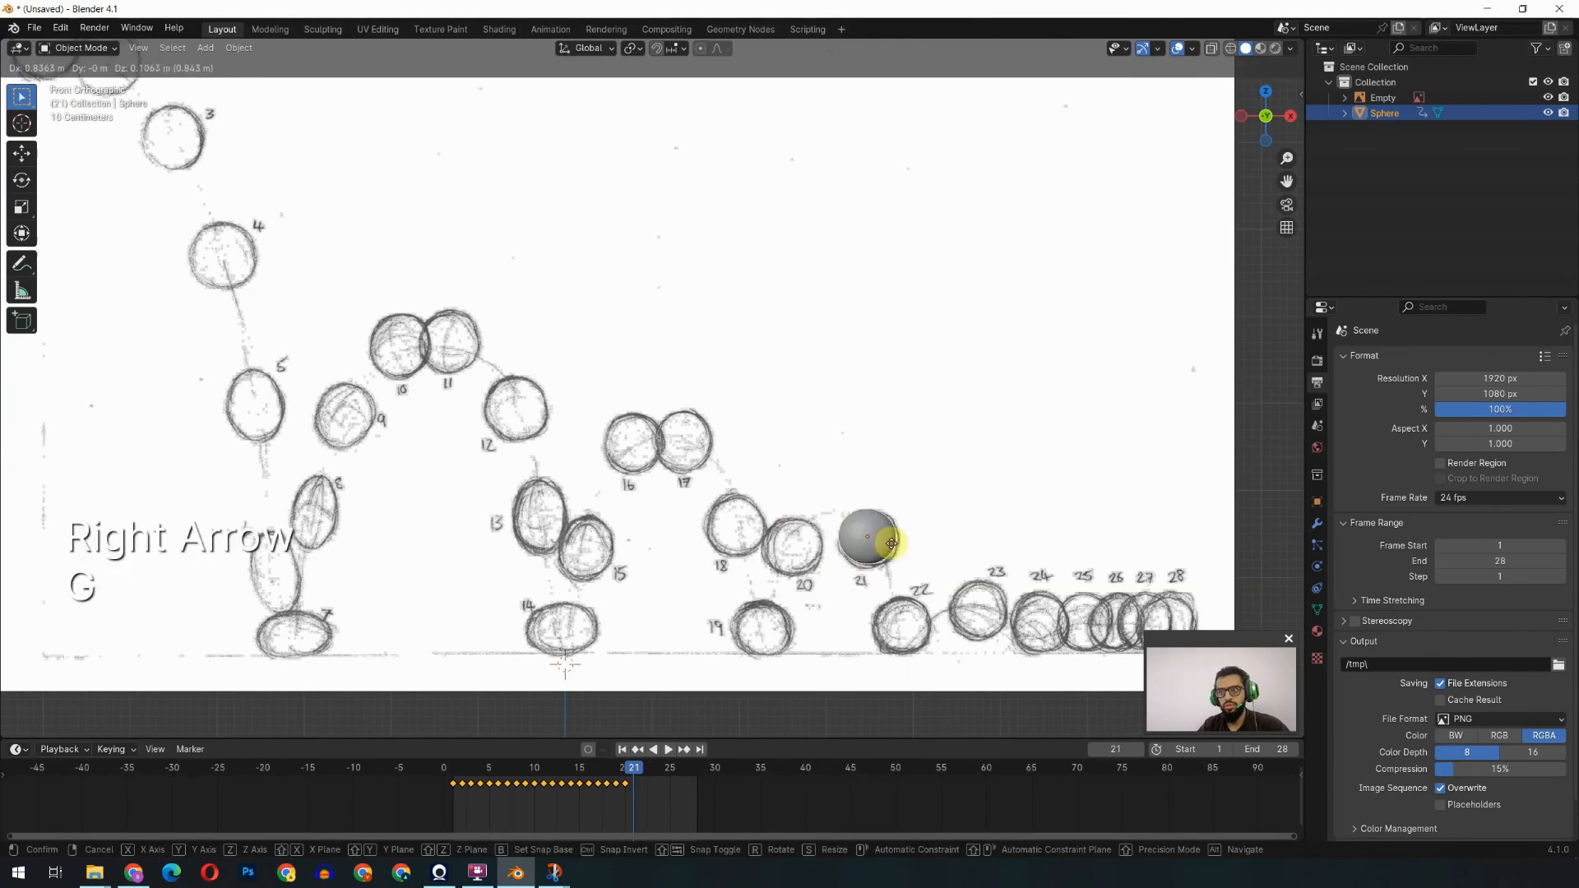
left_click(888, 544)
middle_click_drag(978, 603, 621, 580, "shift")
key("Right")
key("Right")
key("Right")
key("k")
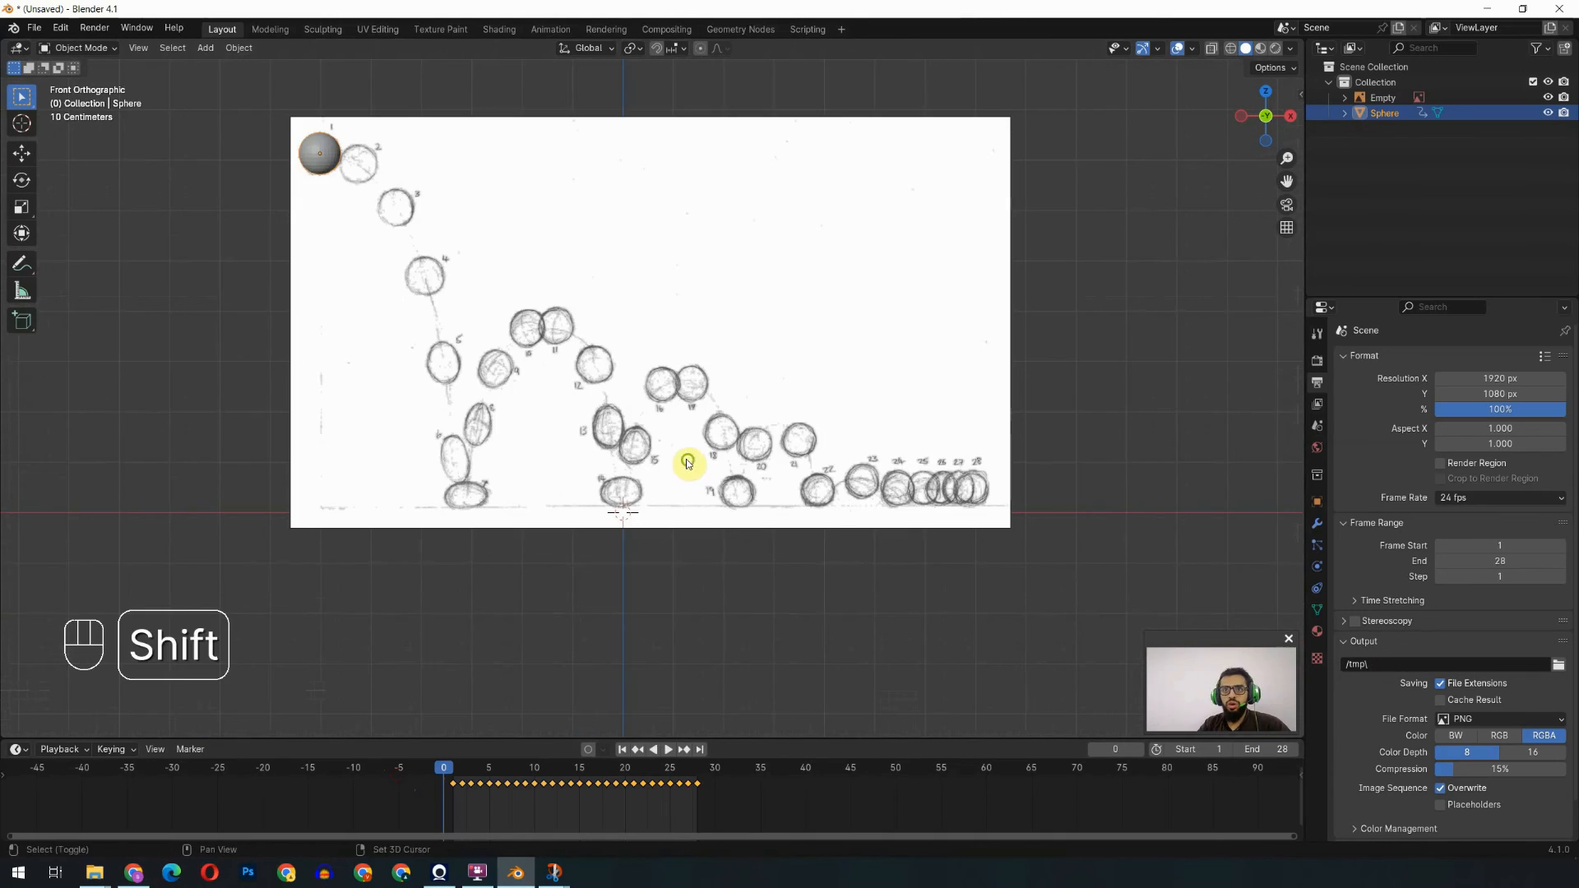
Play the finished bounce animation and hide the reference image in the viewport.
middle_click_drag(689, 459, 746, 510, "shift")
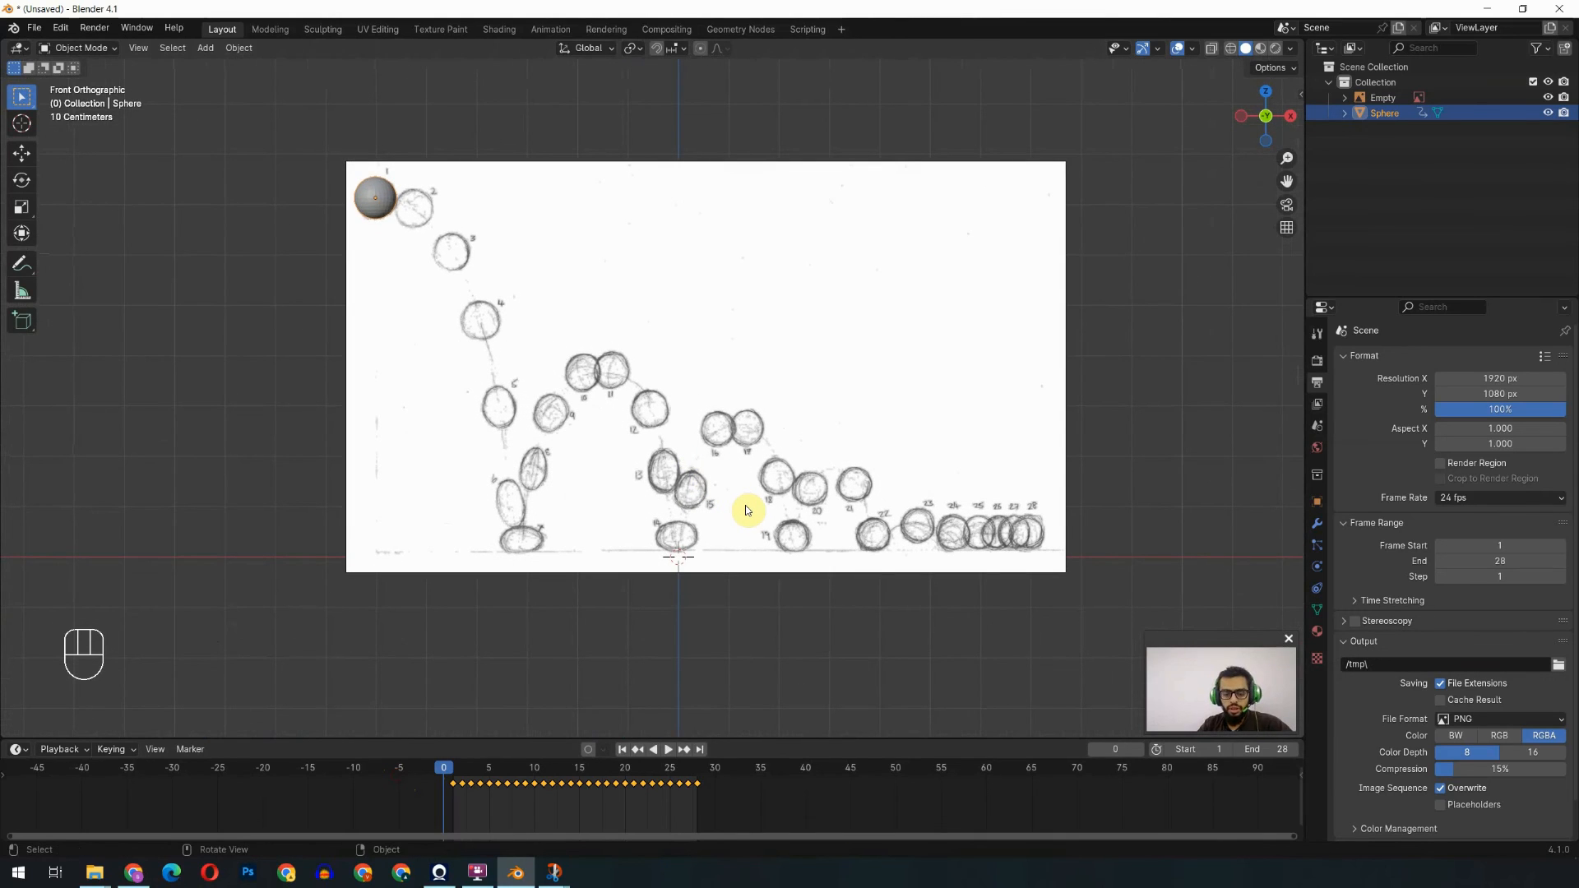
key("space")
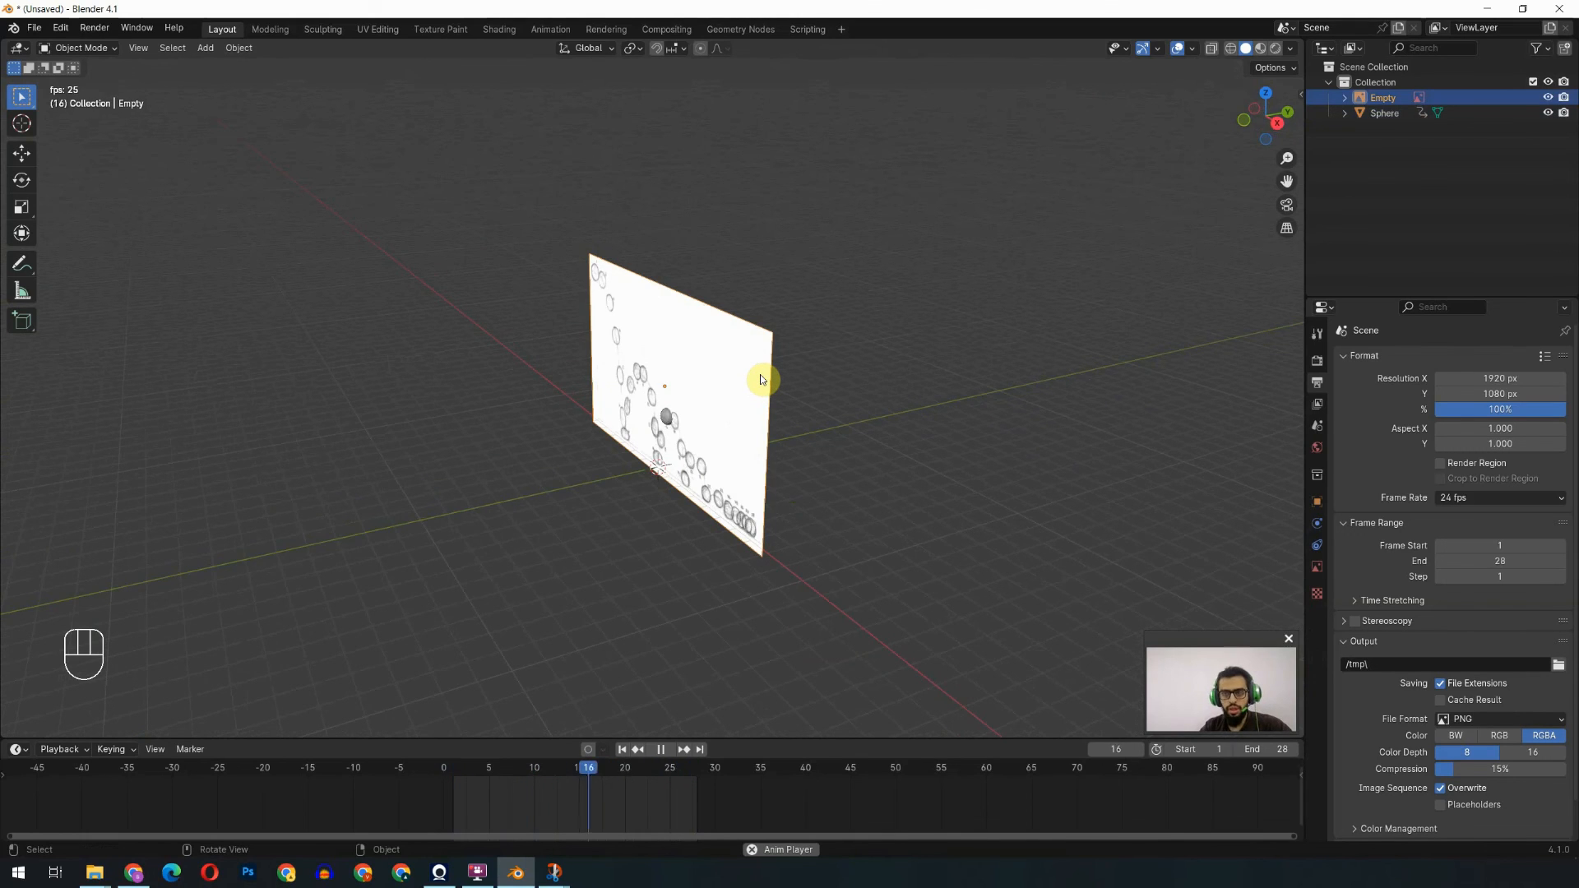
key("h")
middle_click_drag(779, 416, 850, 448)
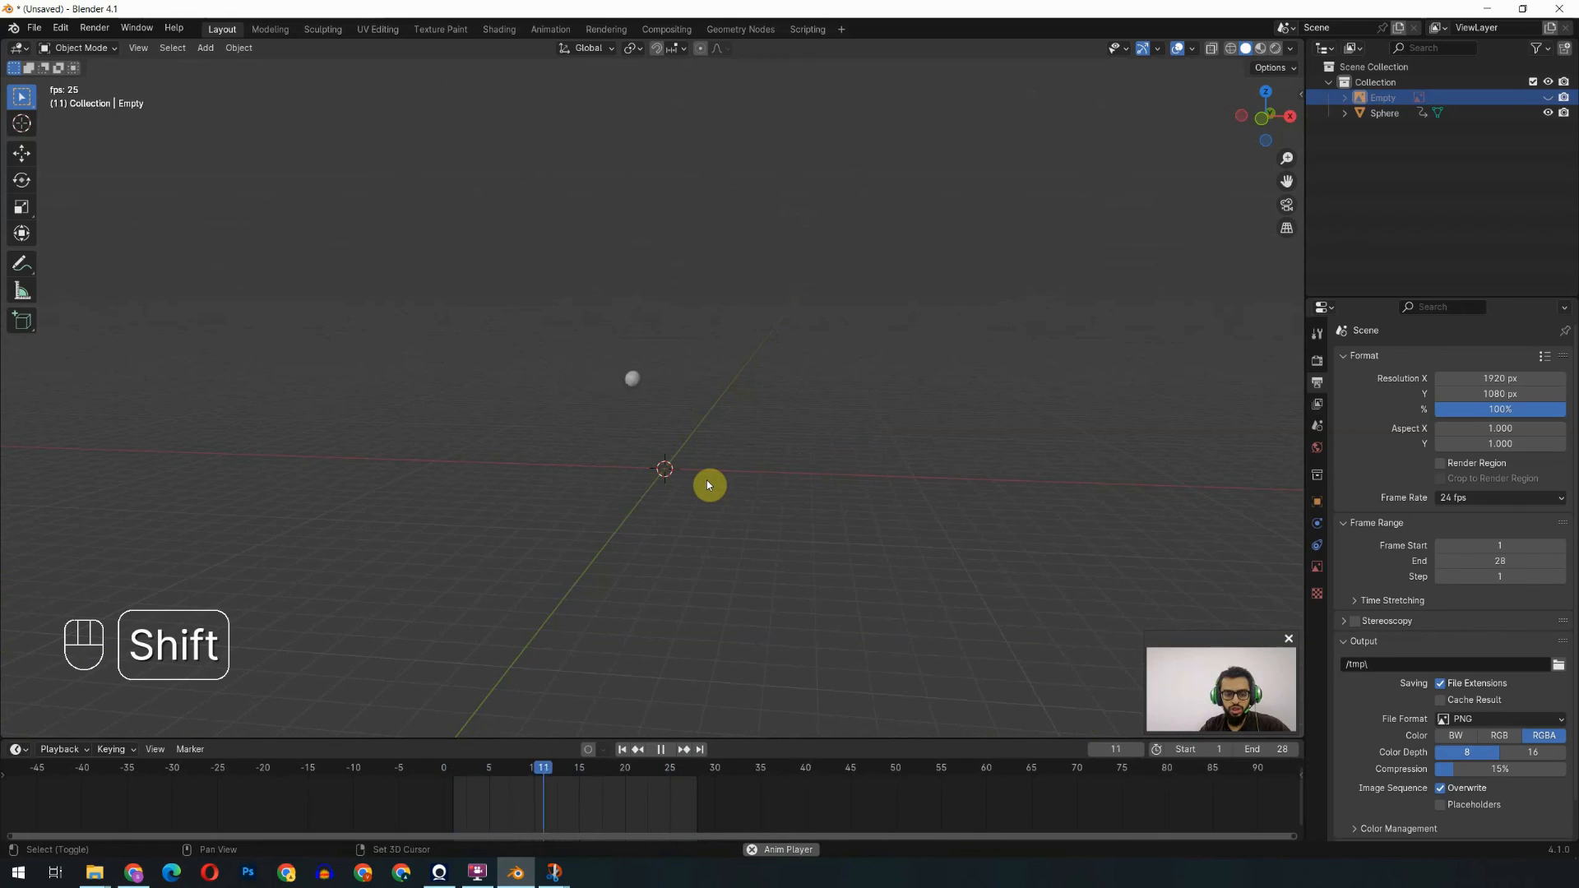
Add a plane at the origin and stretch it along X into a long floor strip beneath the ball's path.
key("shift+a")
left_click(754, 481)
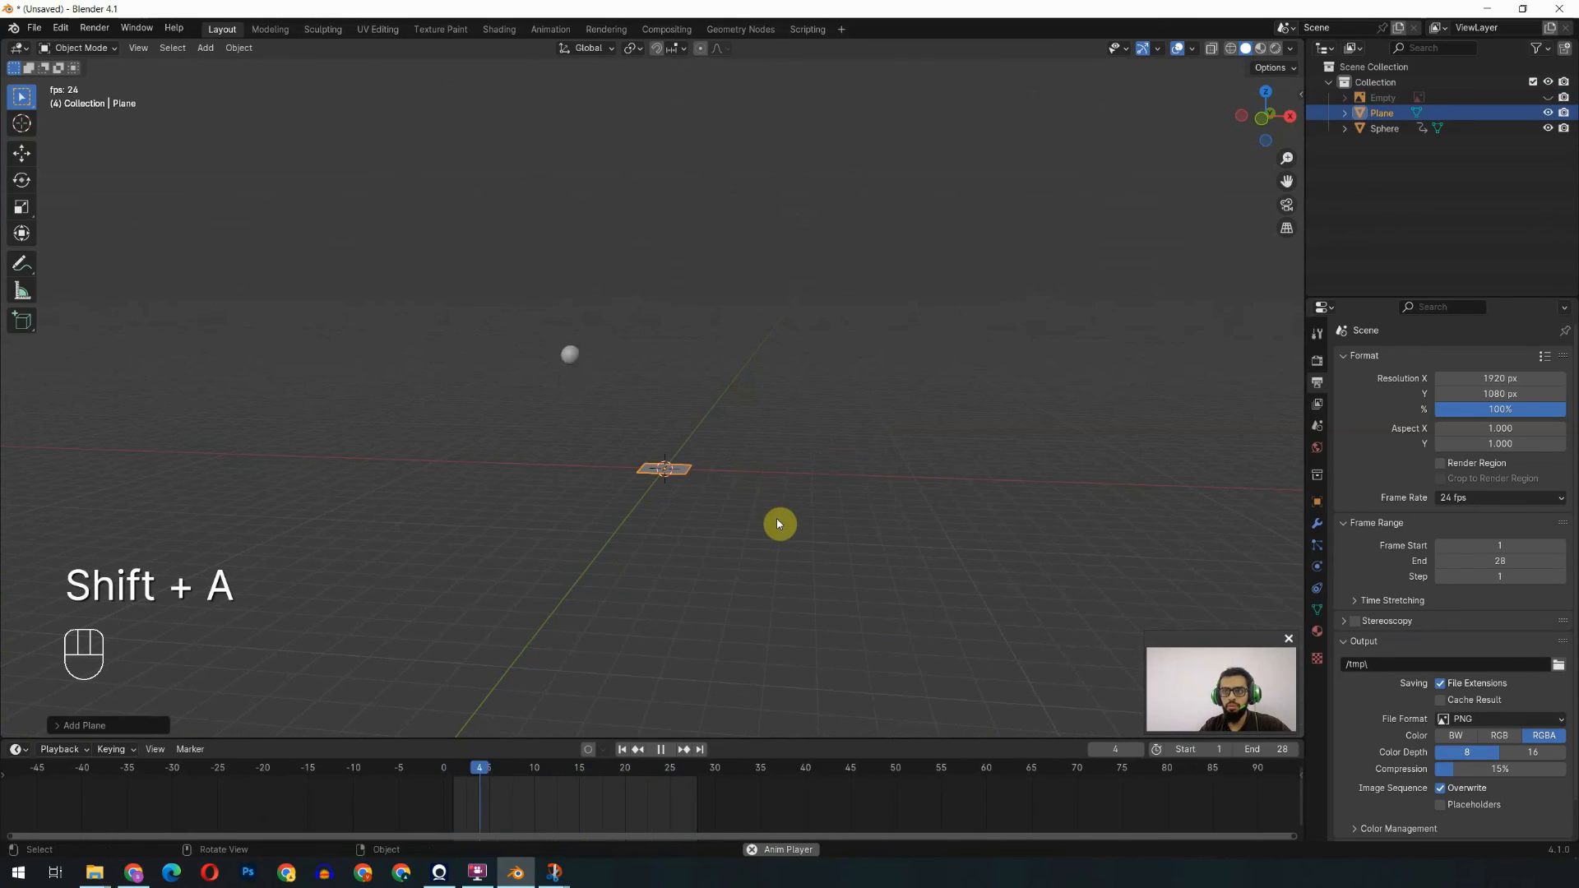
key("KP_7")
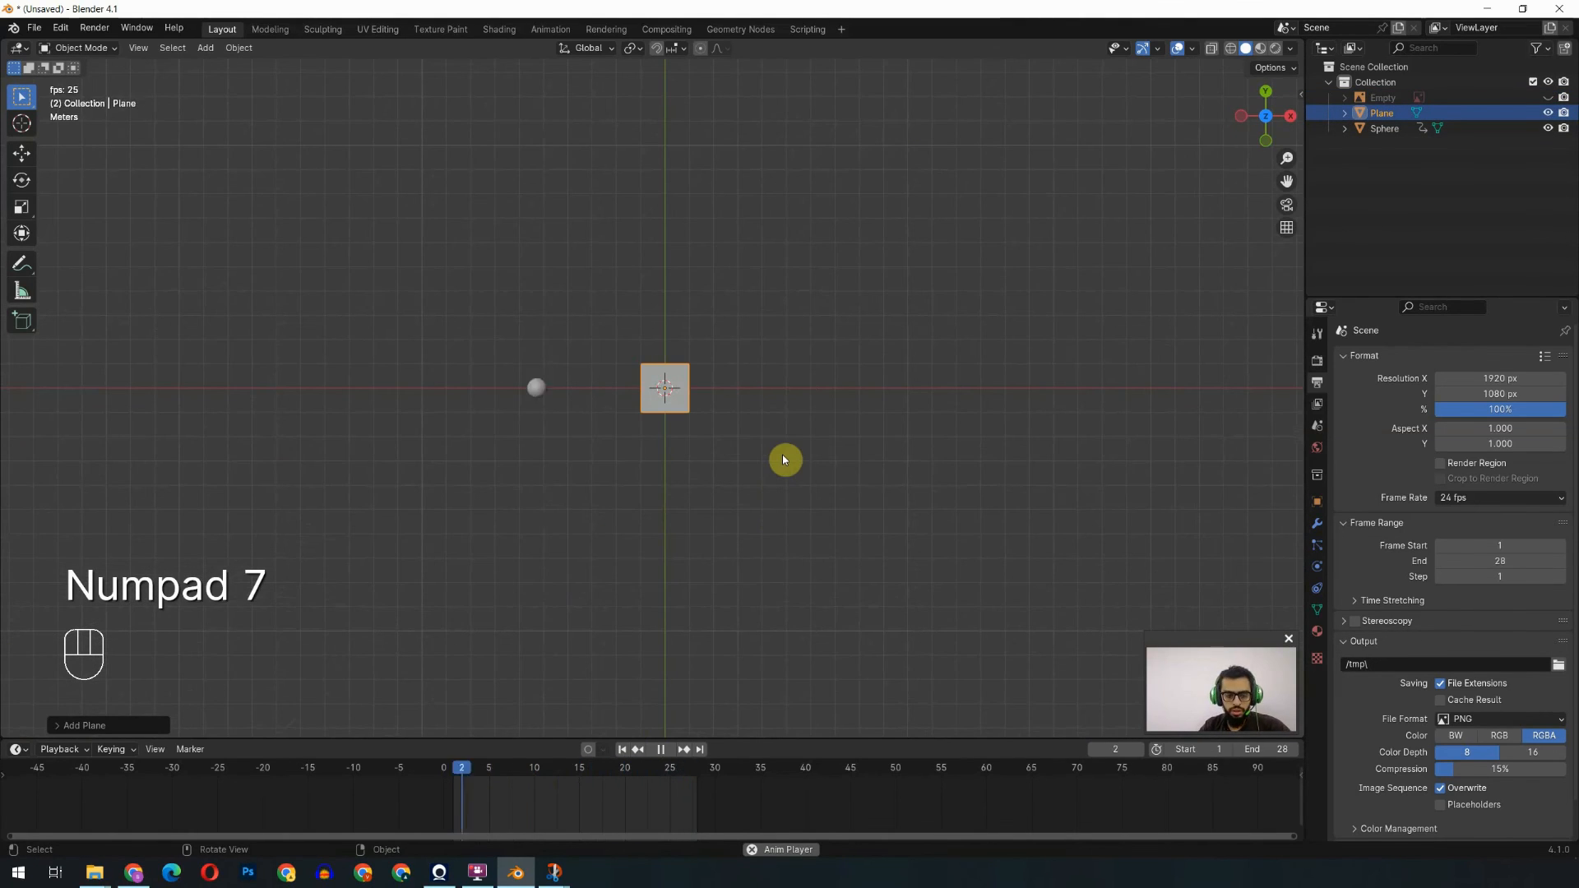
key("s")
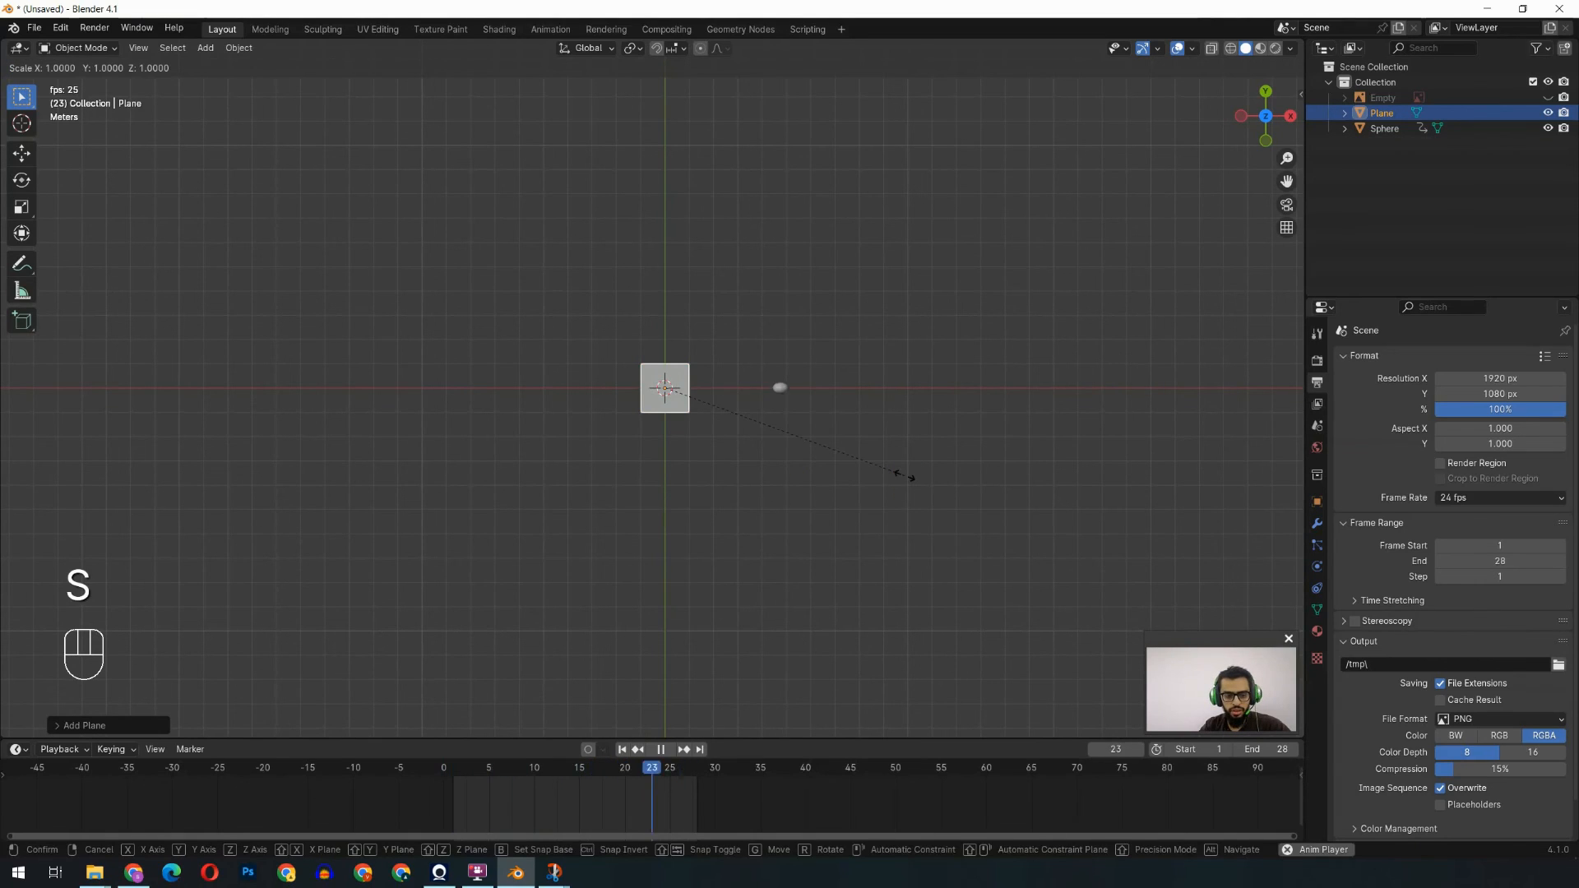
key("x")
Scrub the timeline from frame 1 to frame 18 to review the ball bouncing over the plane.
left_click_drag(456, 779, 604, 798)
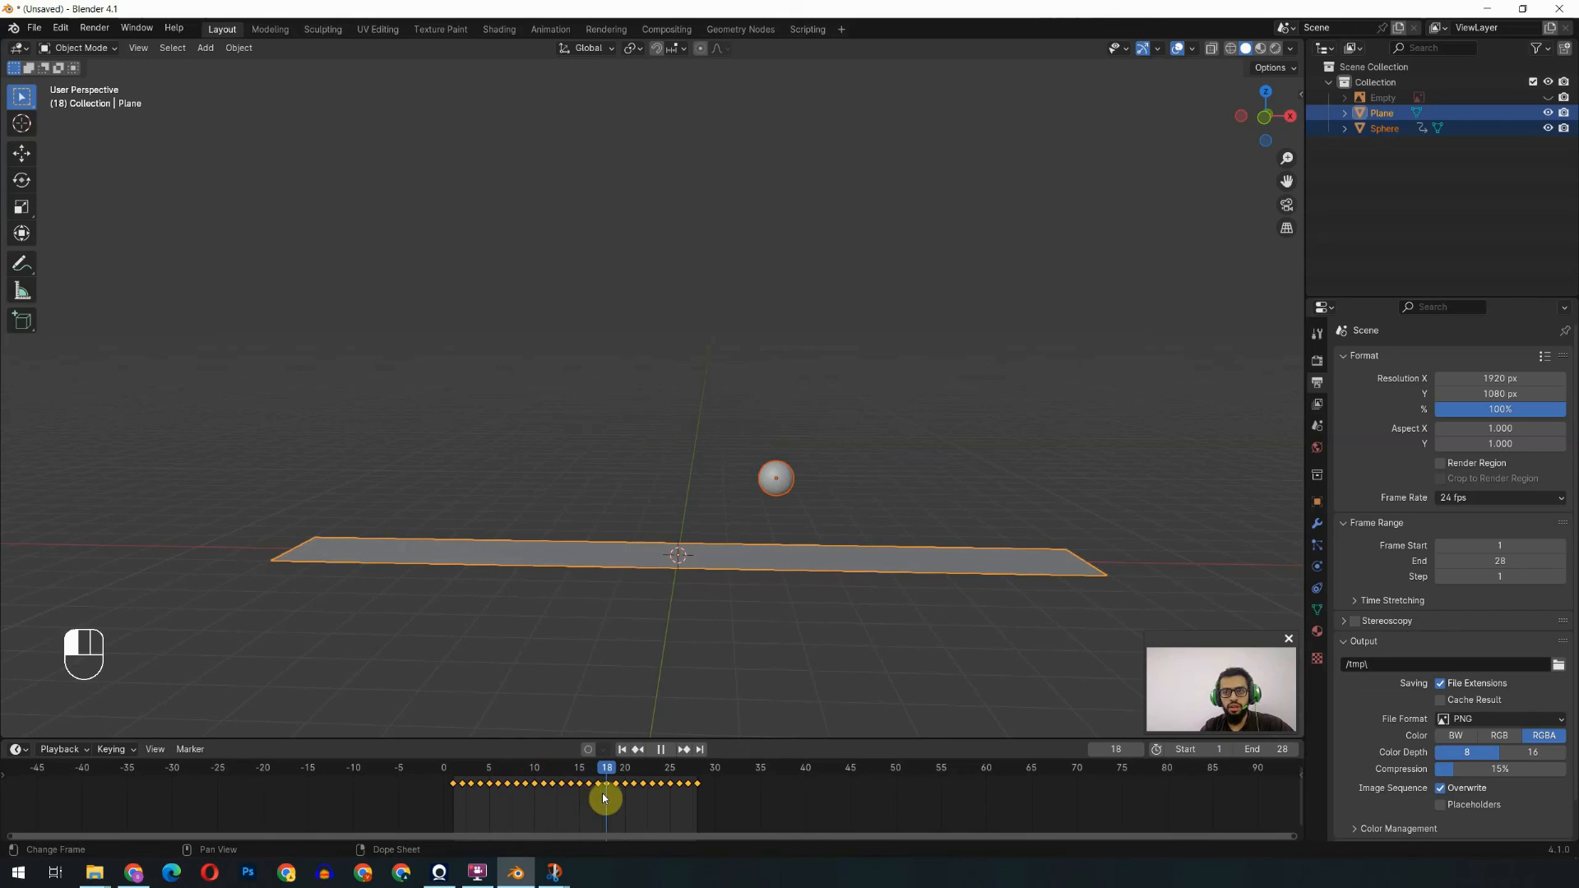